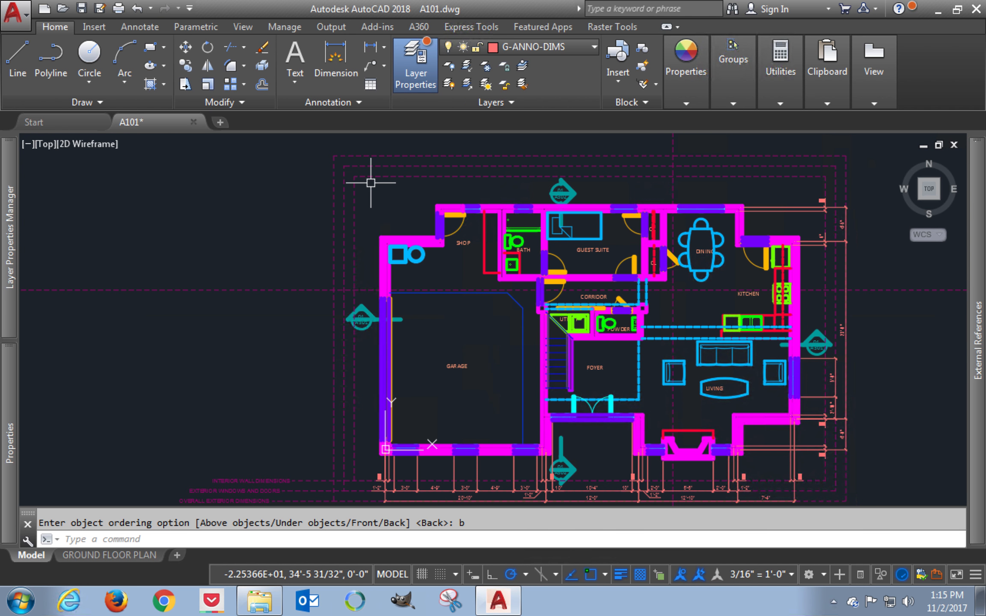
Examine the dashed guide rectangles for interior wall, exterior windows and doors, and overall exterior dimensions by selecting each in turn
middle_drag(355, 454, 399, 364)
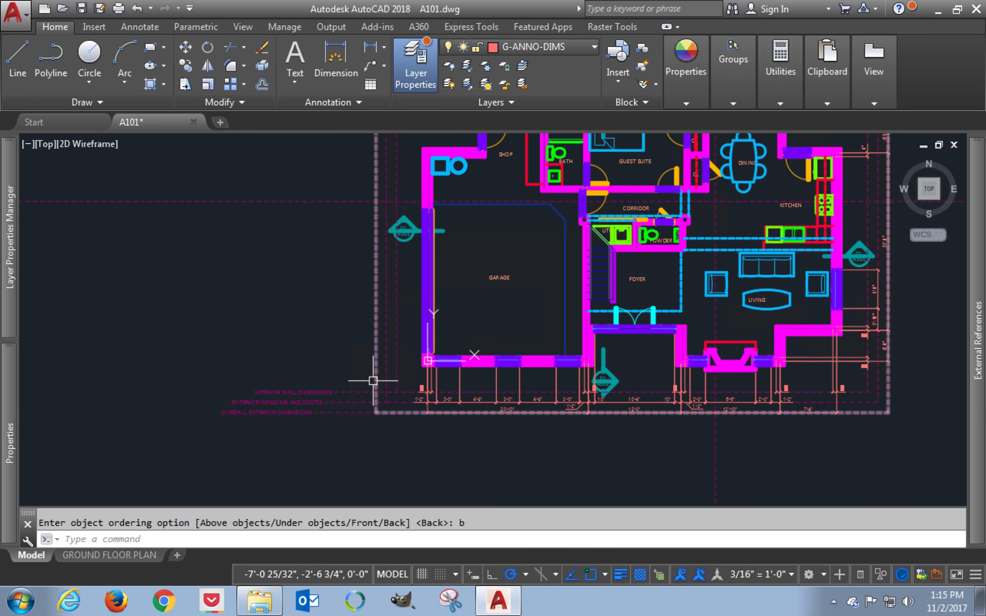
scroll(340, 402, up, 2)
scroll(339, 409, up, 2)
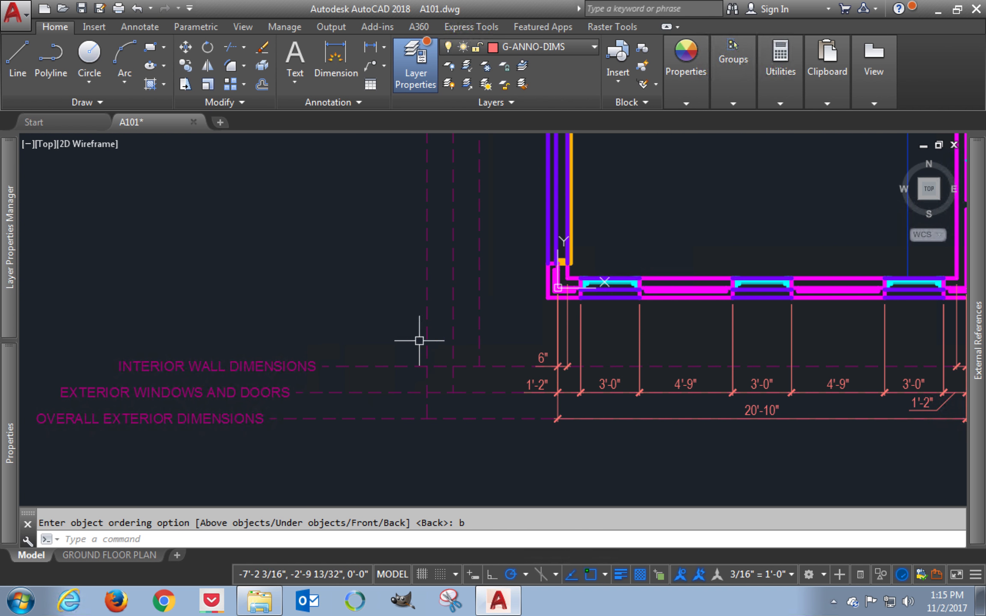
click(480, 319)
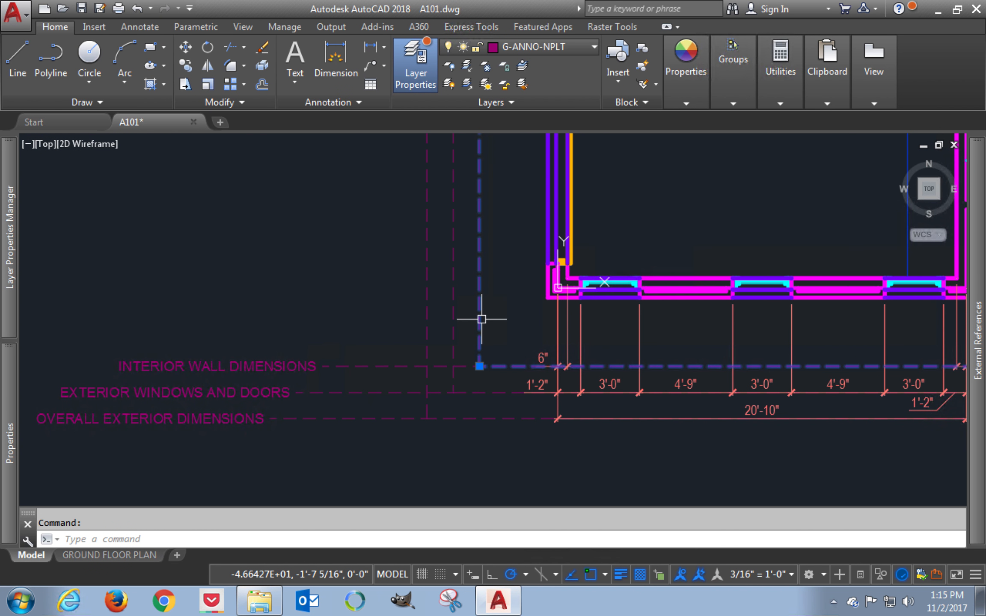
key(Escape)
click(455, 323)
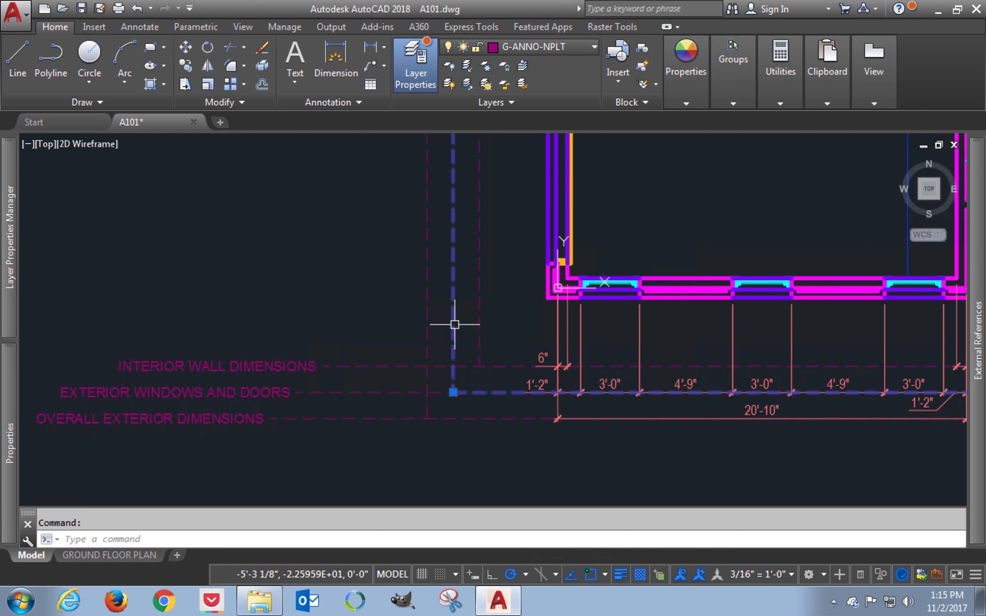
key(Escape)
click(428, 326)
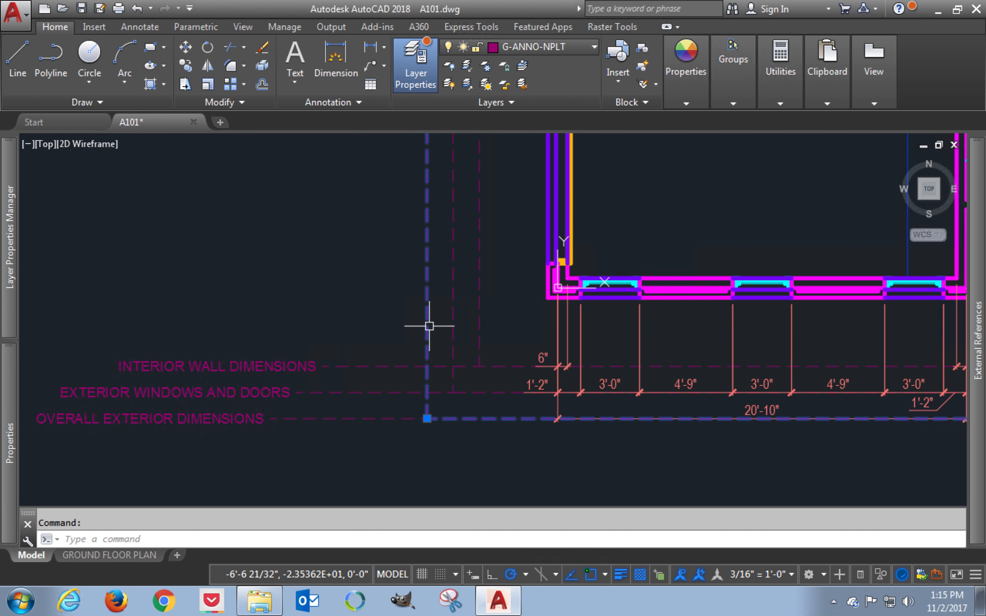
key(Escape)
scroll(560, 308, up, 1)
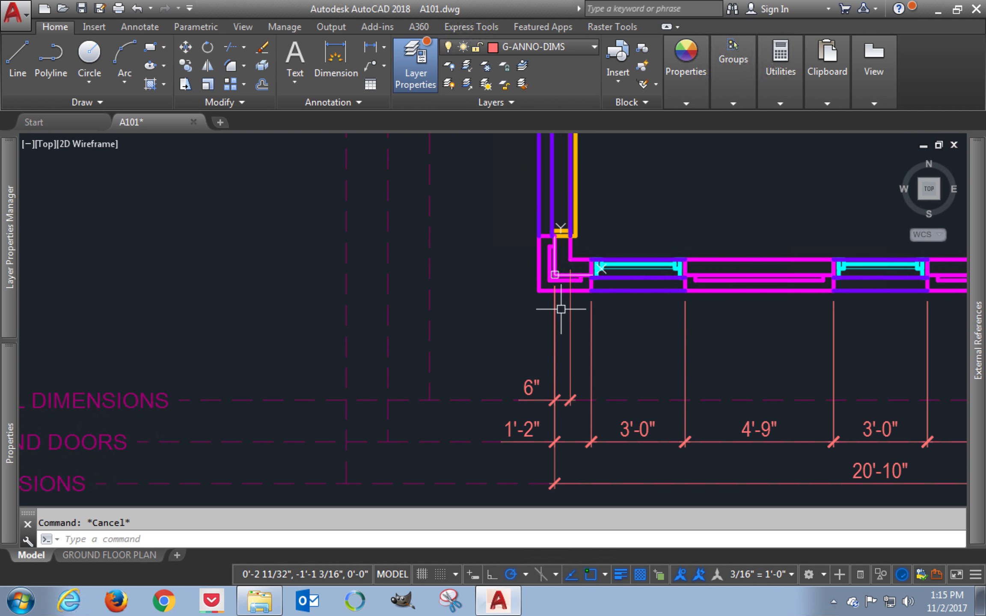
Examine the garage's lower-left wall corner, highlighting the inner and outer stud-face lines of both exterior walls, then clear the selection
scroll(629, 322, up, 2)
middle_drag(629, 322, 582, 355)
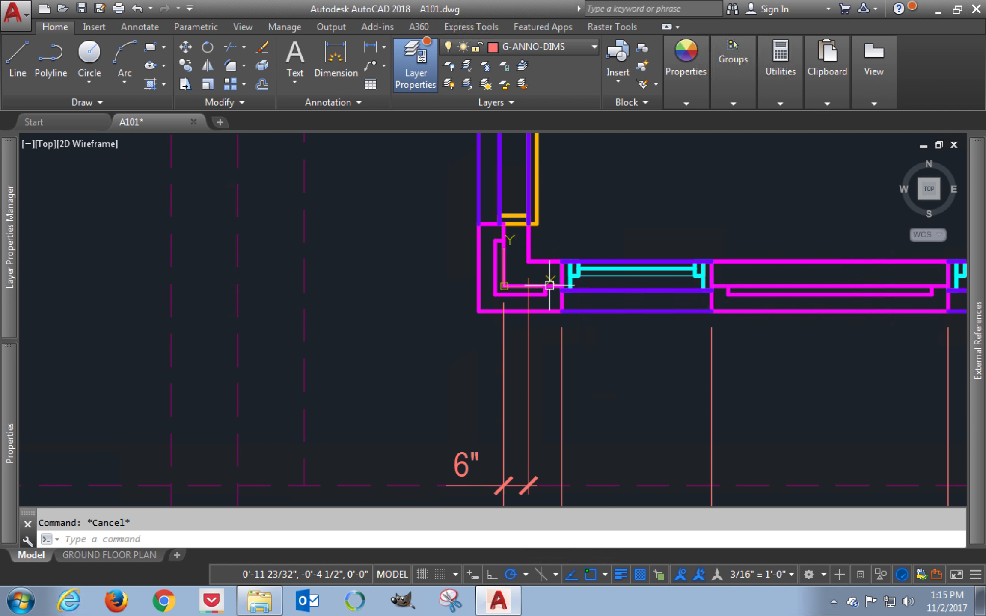
click(746, 262)
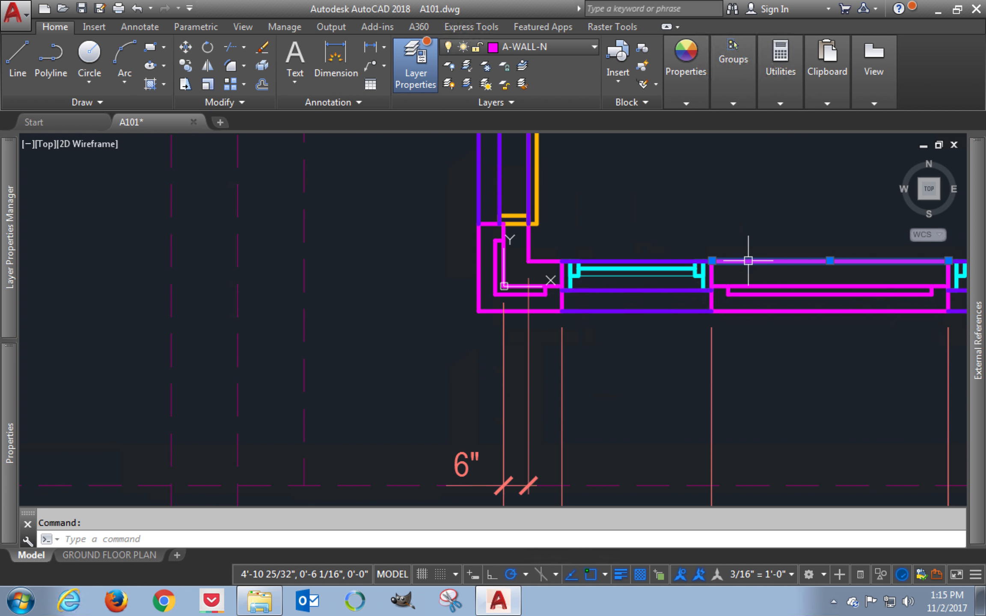
click(758, 282)
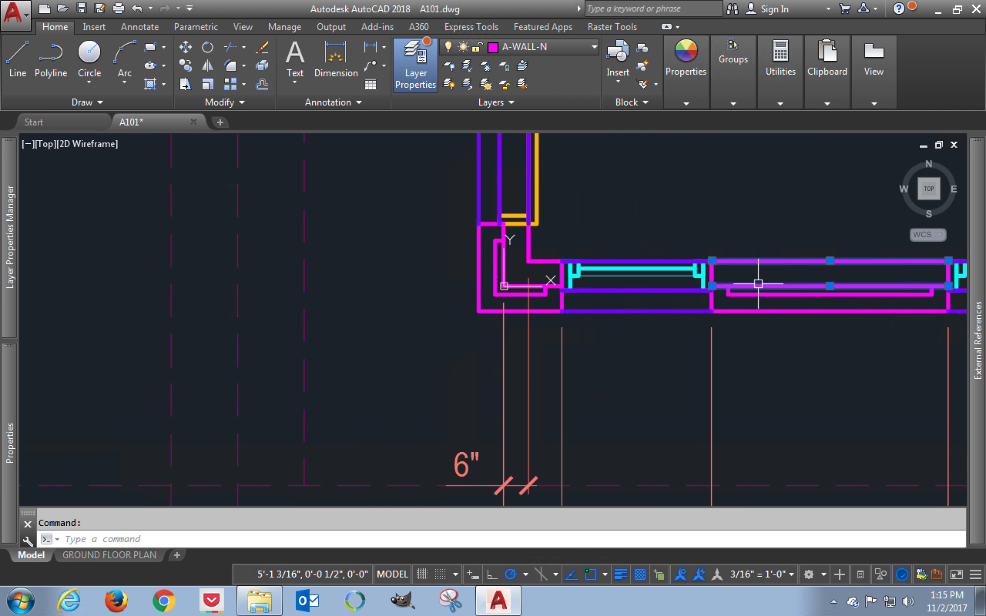
click(529, 243)
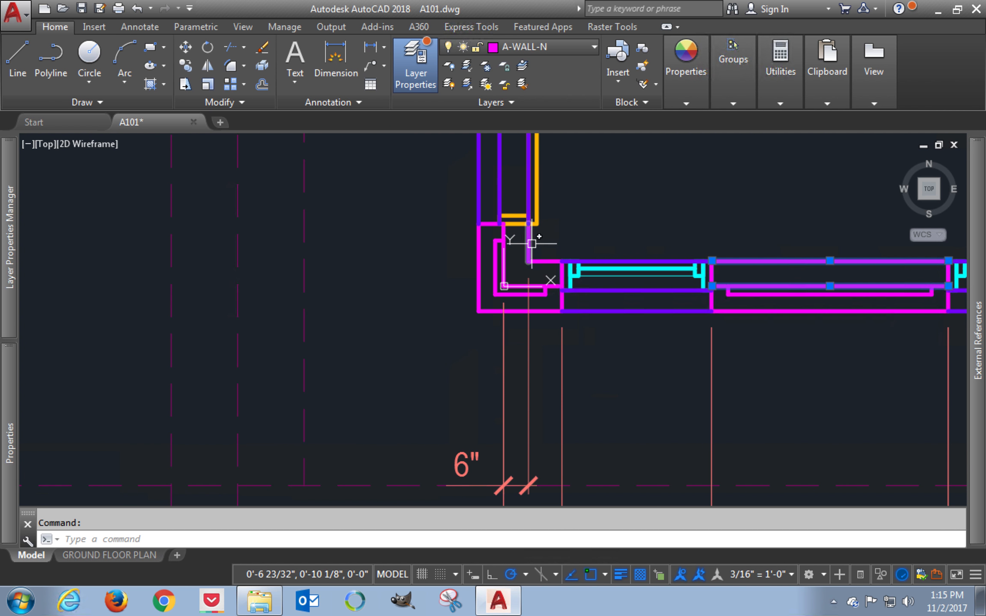
click(504, 254)
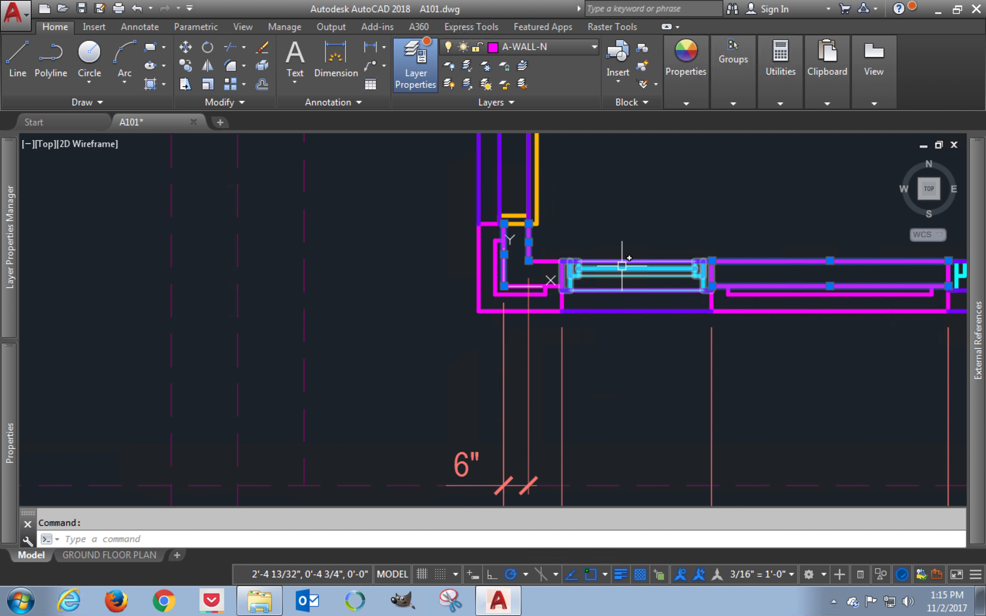
key(Escape)
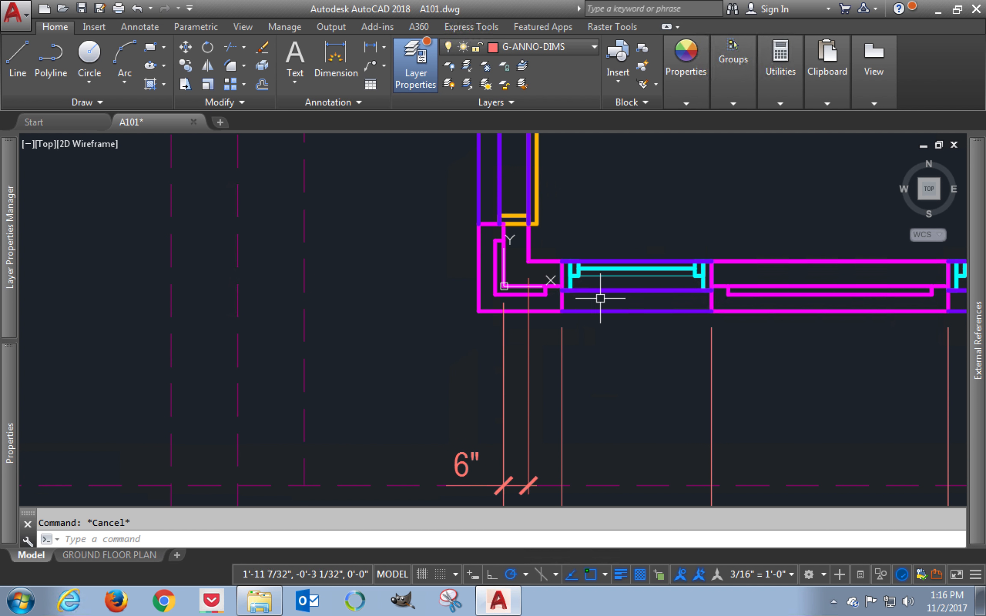
middle_drag(566, 332, 573, 321)
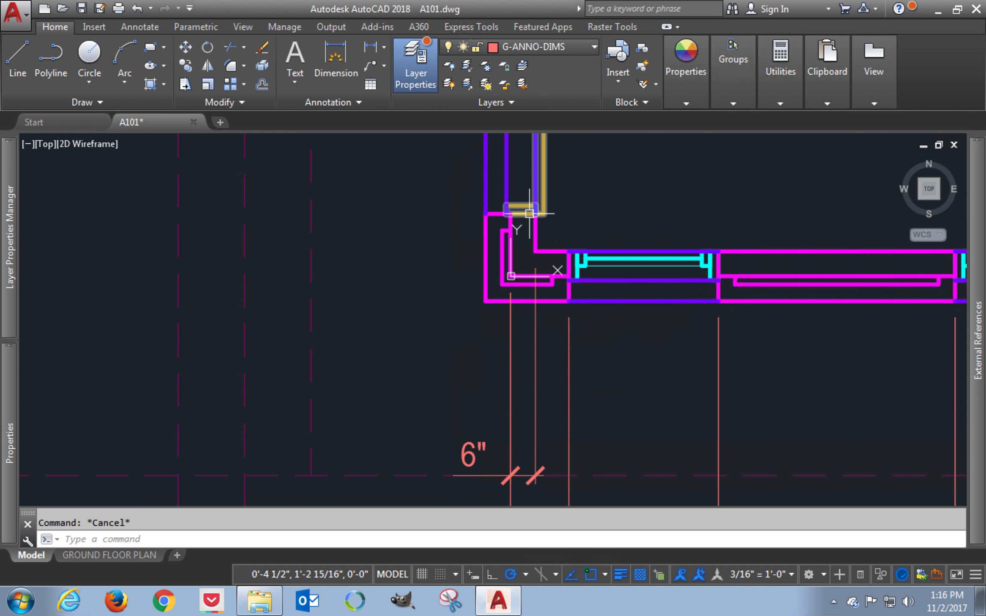
Add a vertical linear dimension between the garage left wall's lower and upper stud corners, placed on the overall exterior guide line
scroll(432, 310, down, 1)
scroll(432, 311, up, 1)
scroll(432, 311, down, 2)
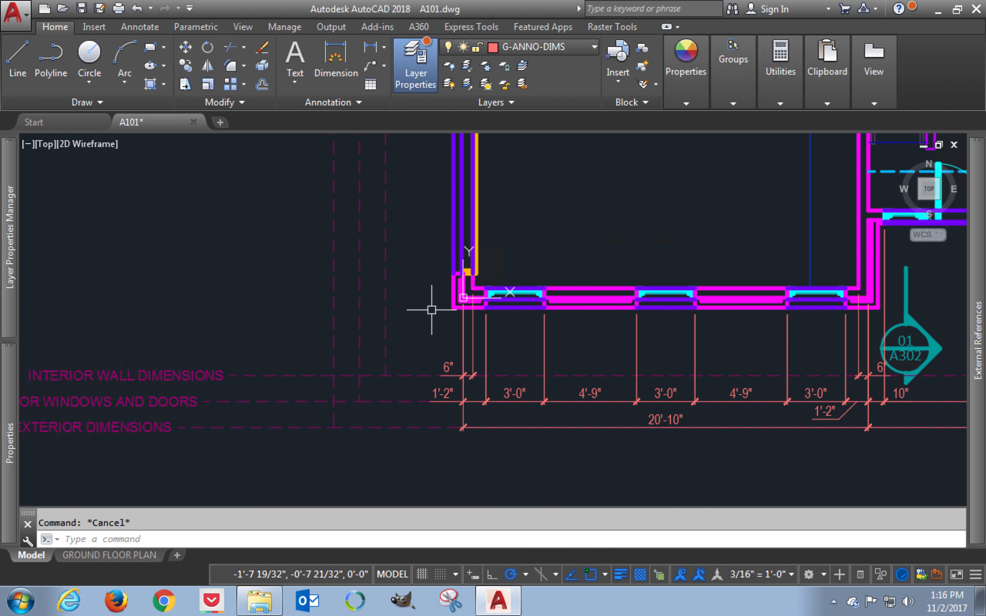
middle_drag(431, 309, 484, 306)
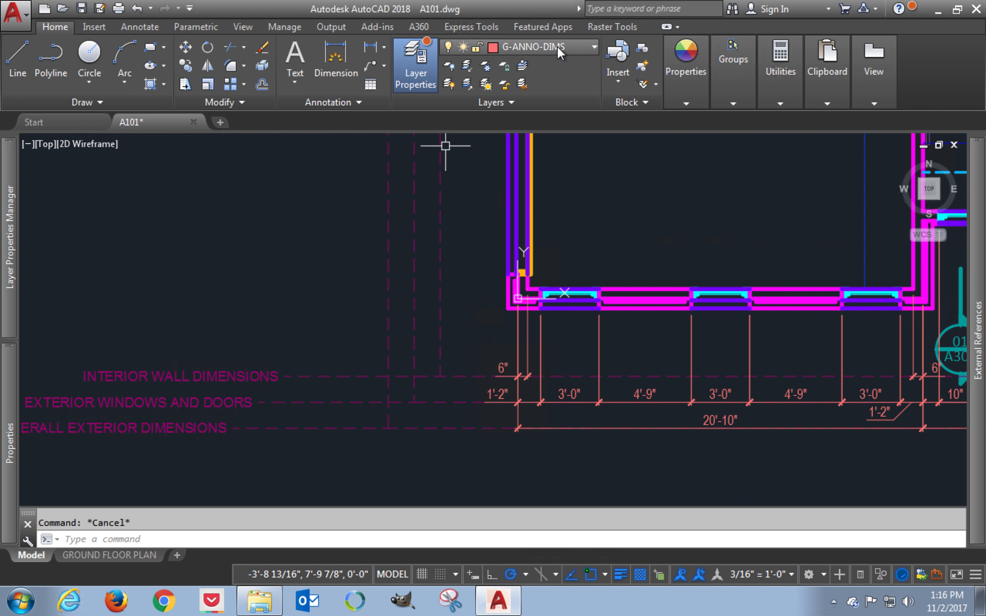
click(371, 48)
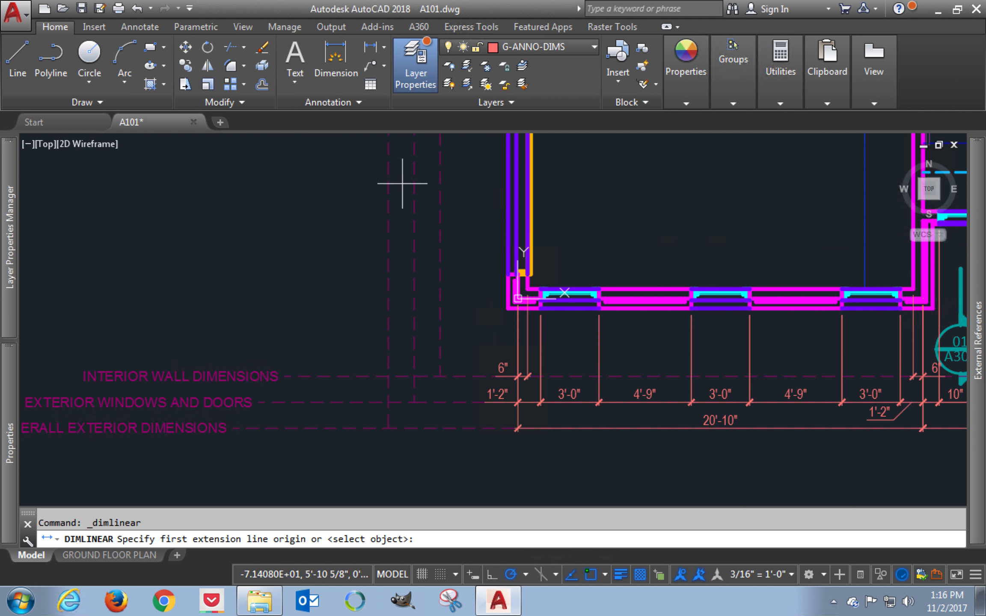
scroll(438, 282, up, 2)
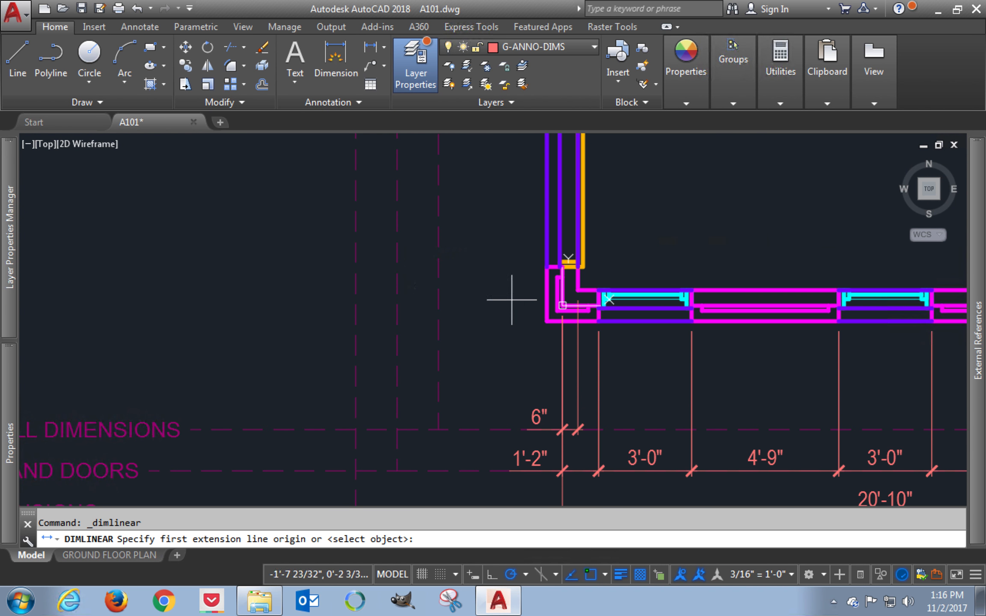
scroll(558, 302, up, 3)
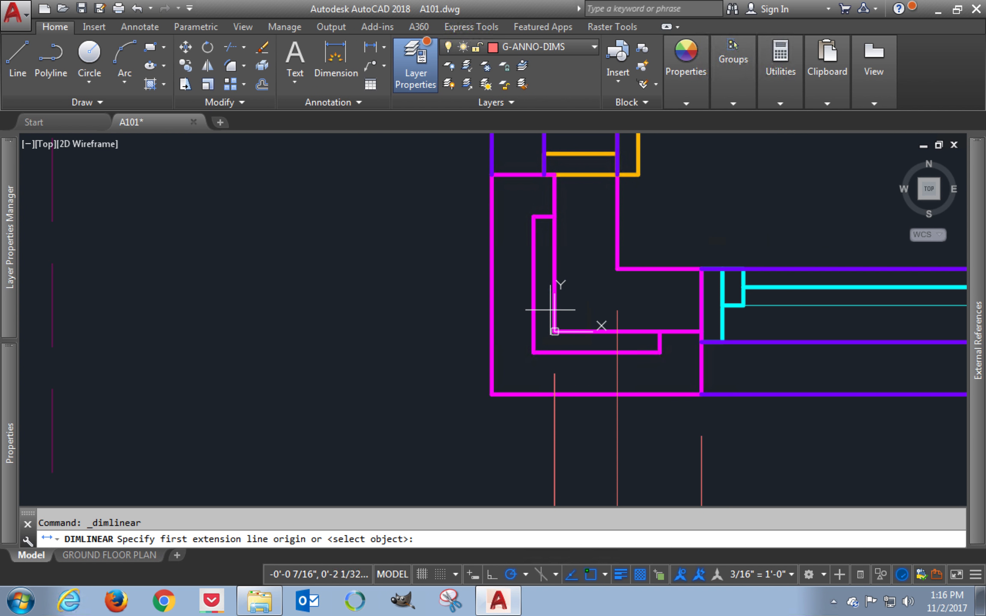
click(554, 331)
scroll(457, 332, up, 2)
scroll(457, 333, down, 5)
middle_drag(443, 285, 440, 552)
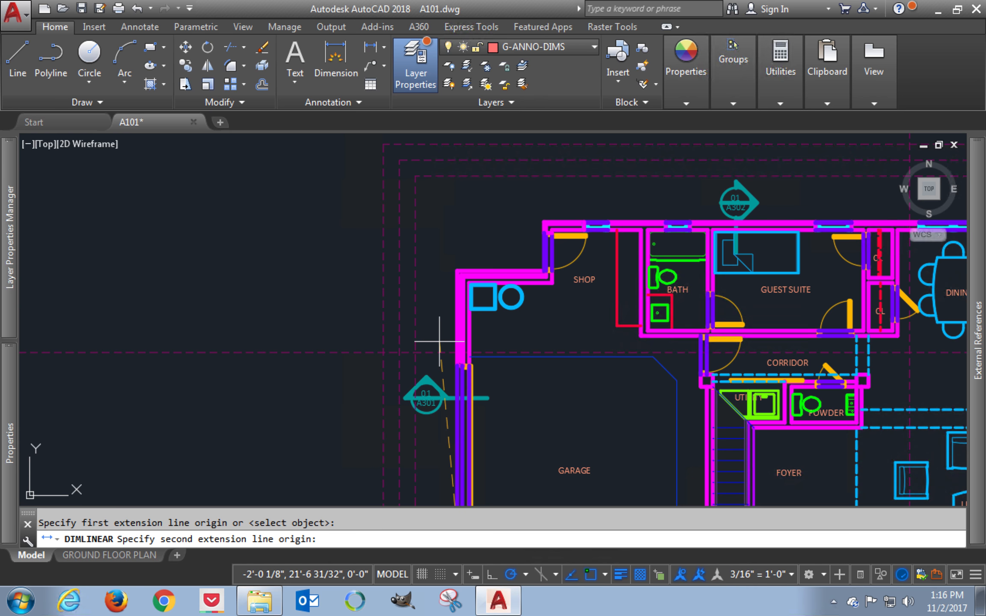
scroll(440, 325, up, 4)
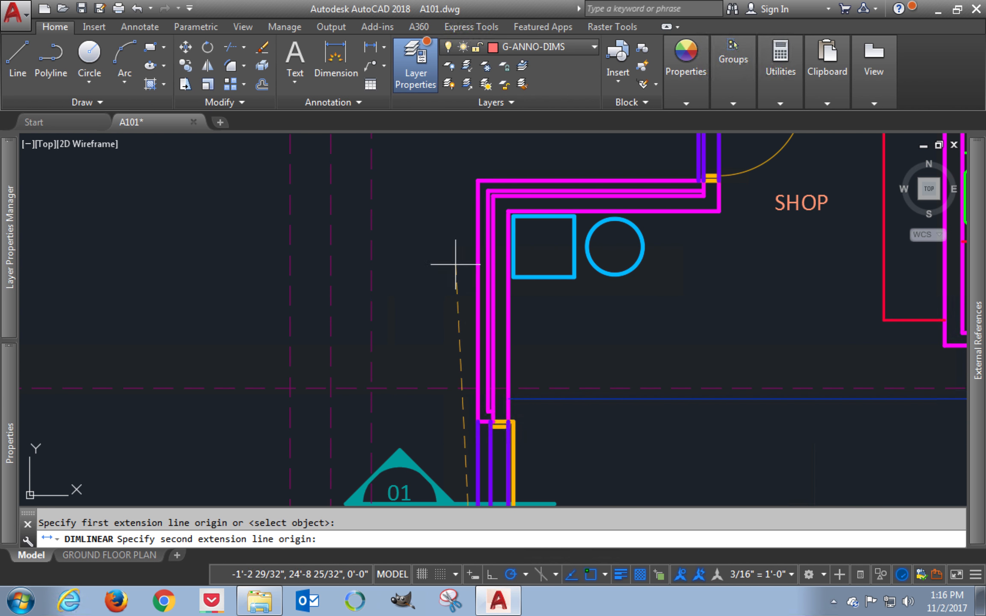
click(493, 195)
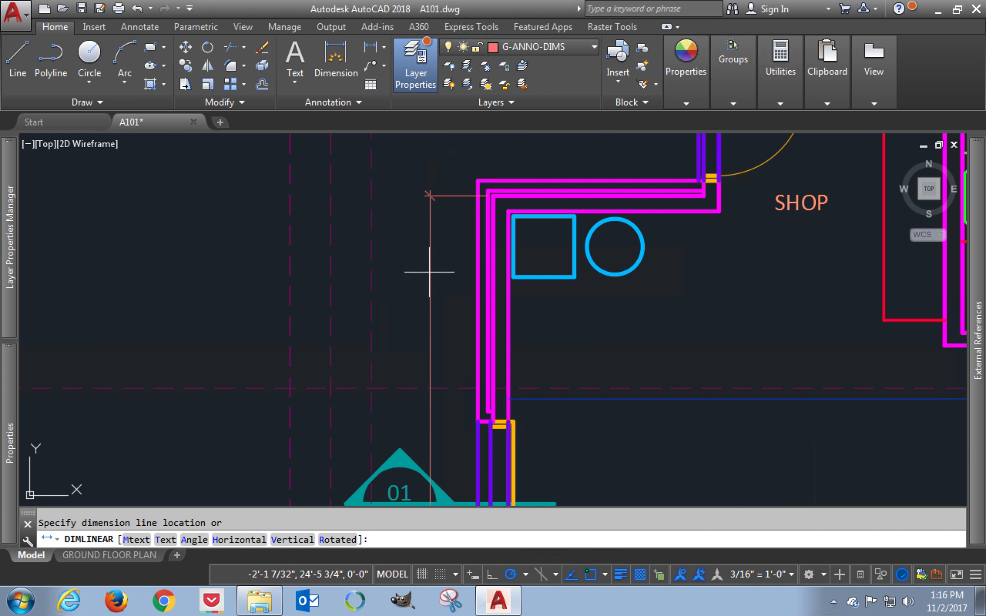
click(291, 294)
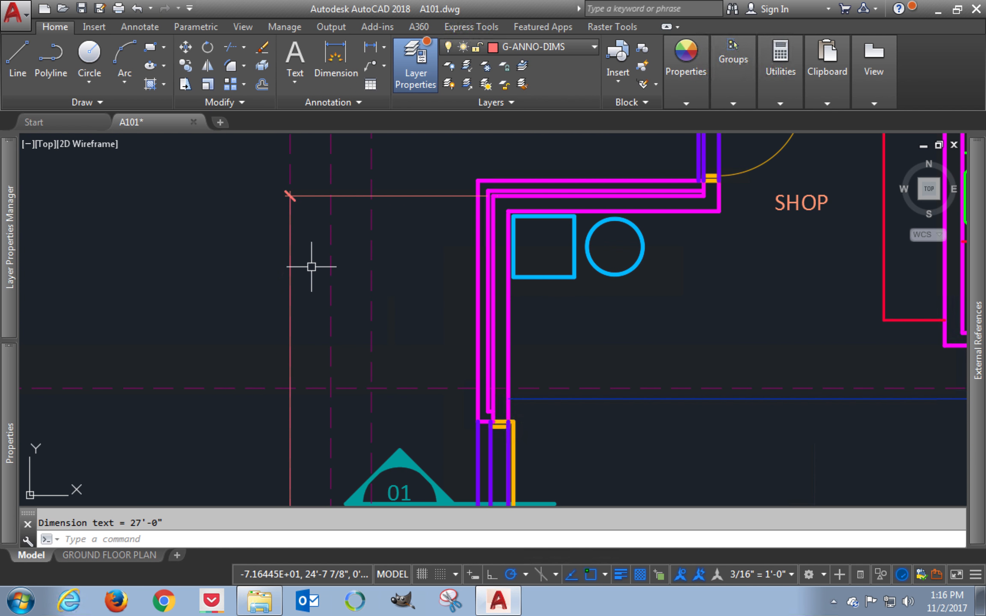
Add a vertical linear dimension from the garage's upper-left stud corner to the shop's upper-left stud corner, placed on the left overall exterior guide
middle_drag(311, 268, 293, 436)
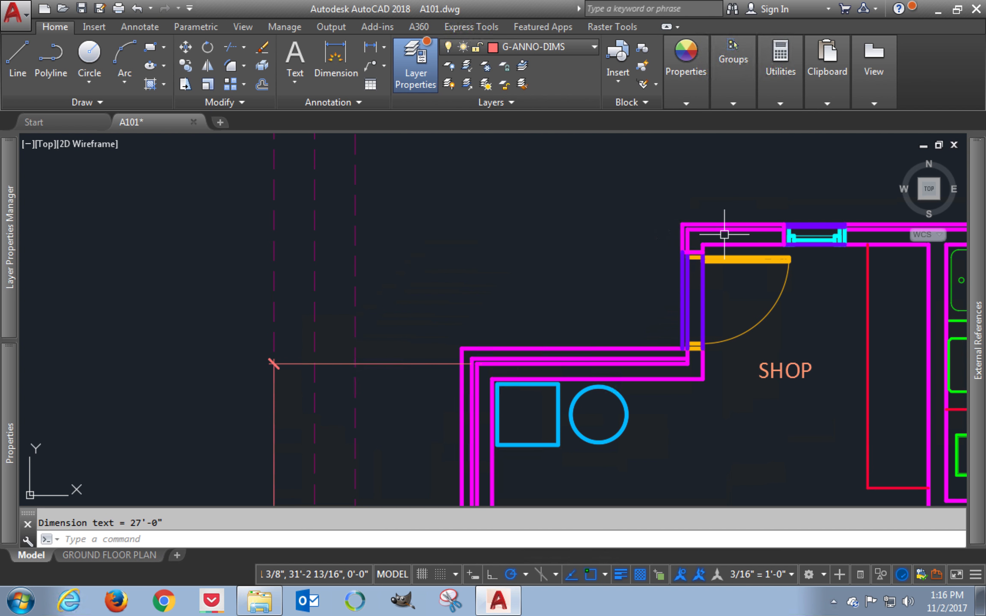
scroll(721, 236, up, 2)
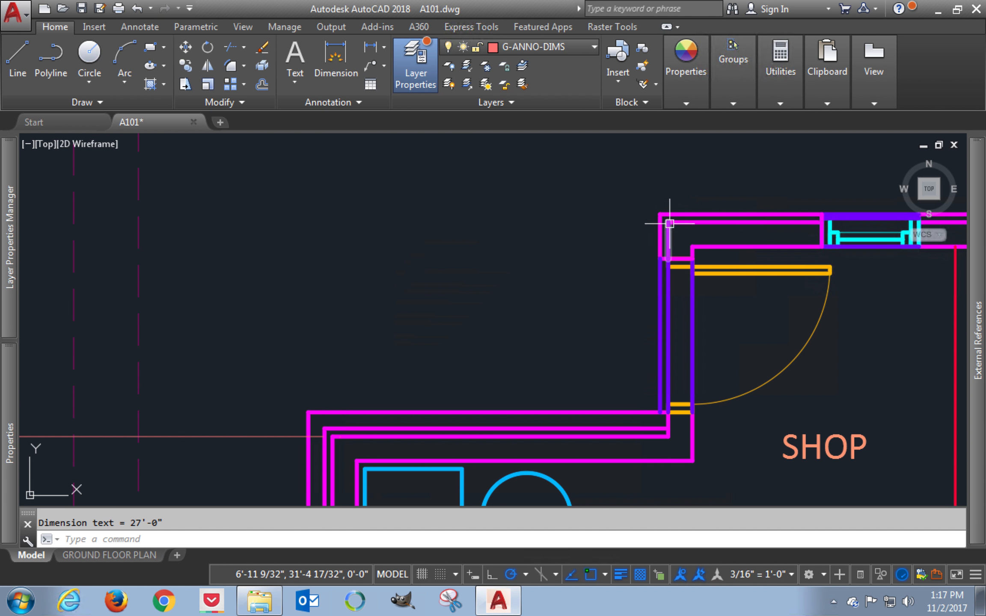
click(371, 46)
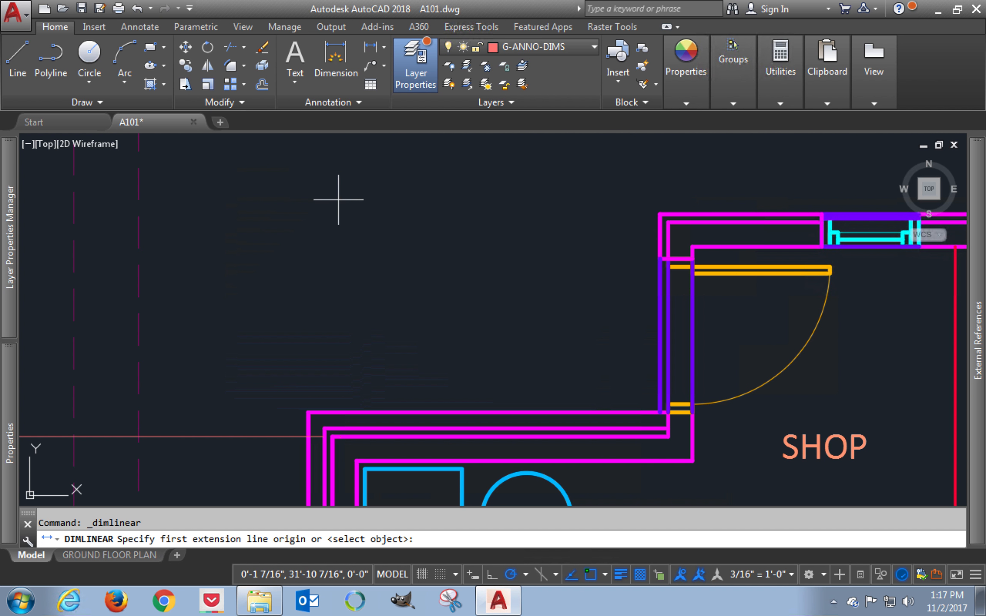
click(333, 436)
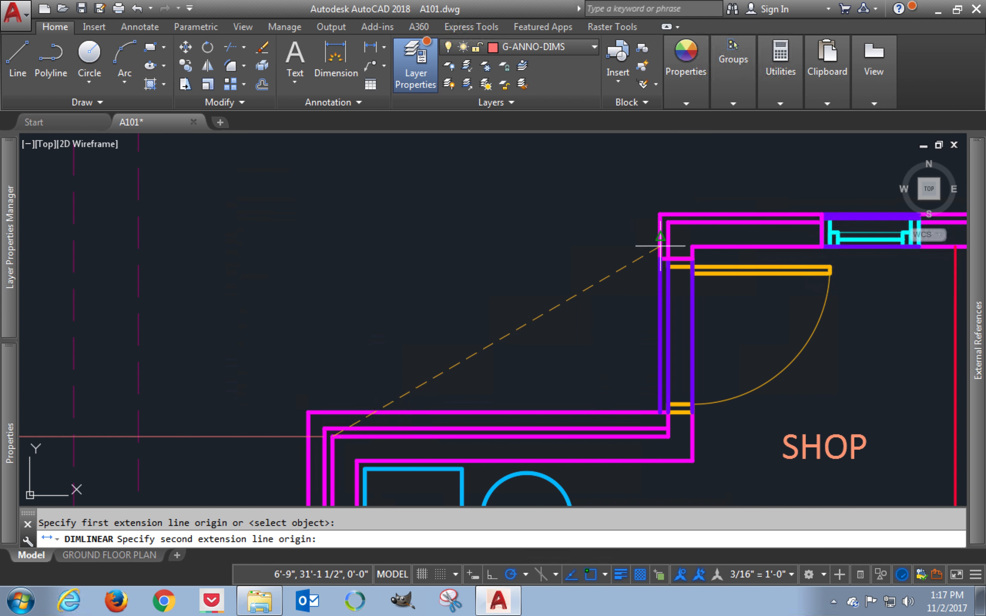
click(667, 222)
middle_drag(531, 274, 597, 342)
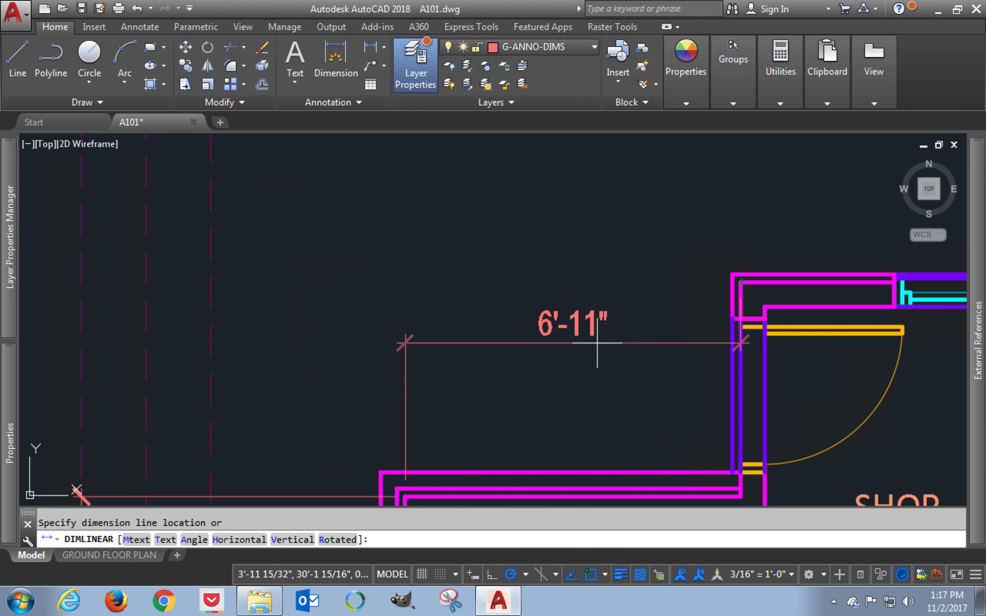
scroll(598, 343, up, 2)
scroll(597, 342, down, 2)
scroll(597, 343, down, 4)
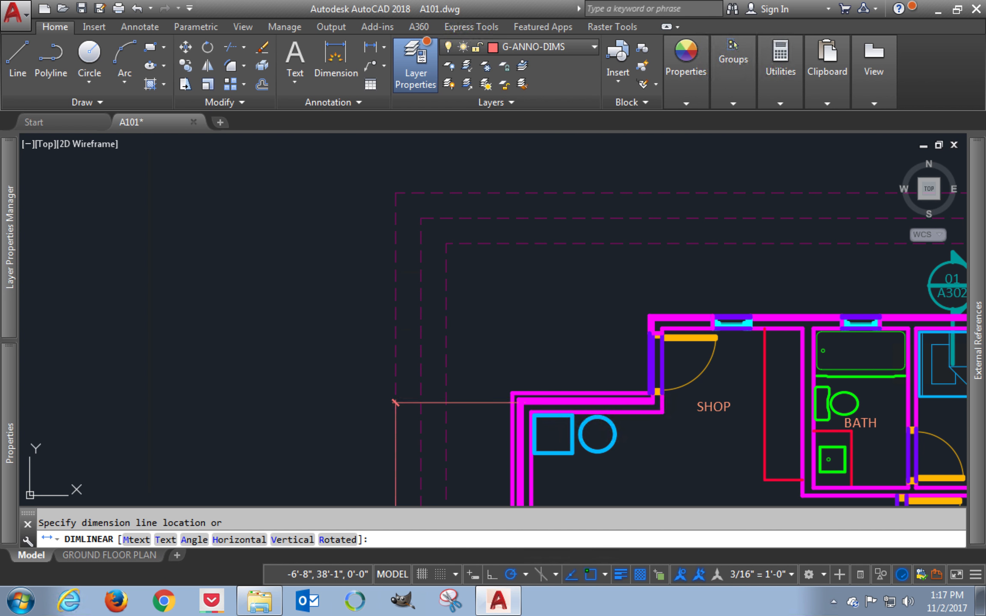
click(396, 359)
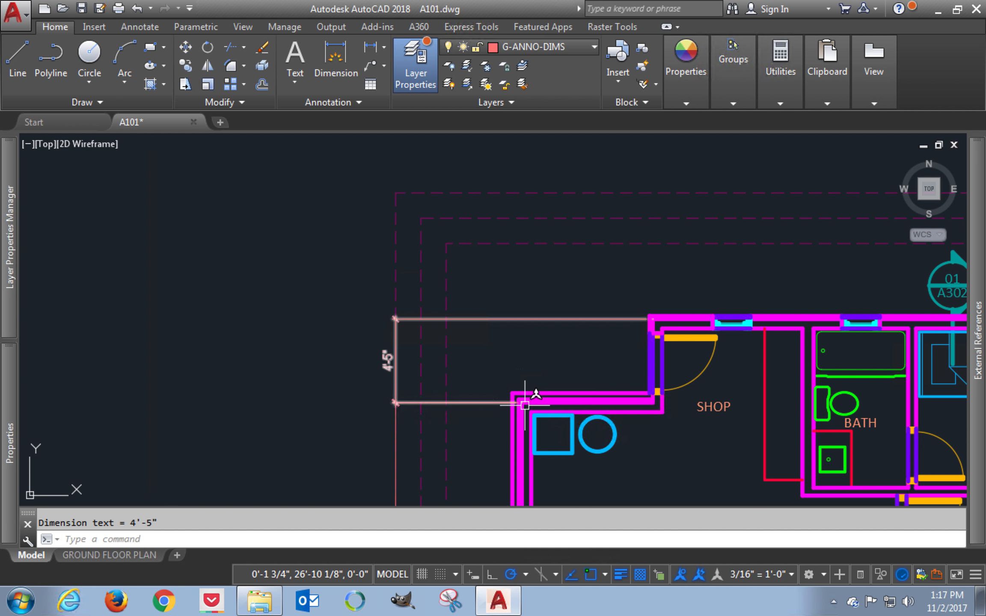
Add a horizontal linear dimension between the garage's and shop's upper-left stud corners, placed on the upper overall exterior guide line
scroll(524, 404, up, 2)
key(Return)
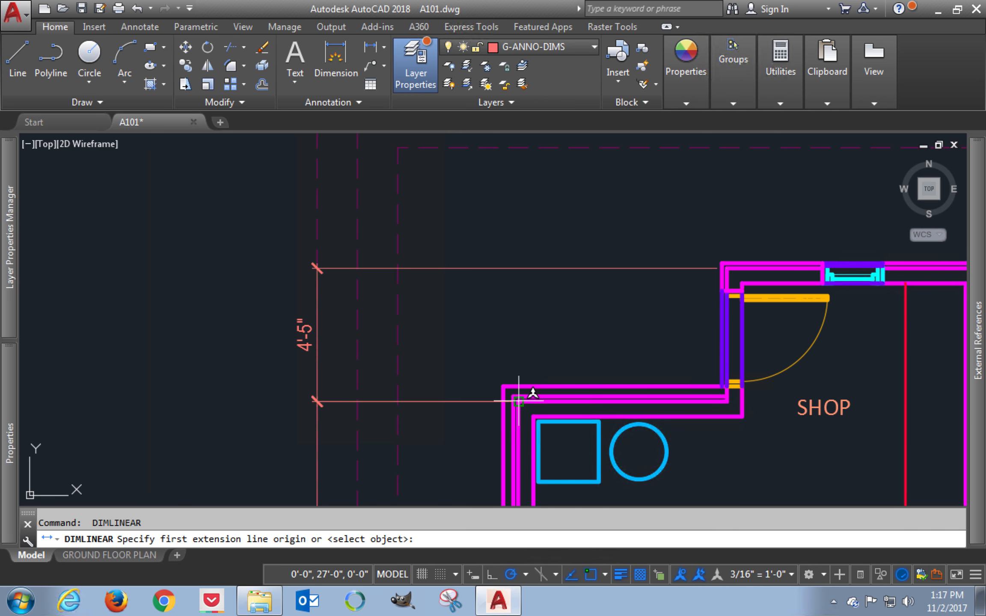
click(518, 401)
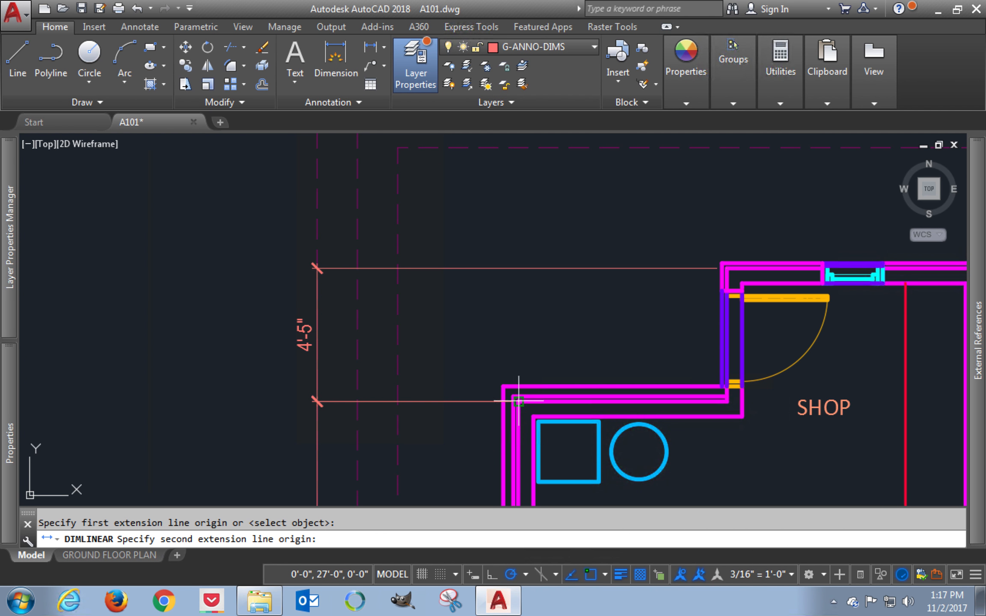
click(729, 269)
middle_drag(667, 231, 648, 309)
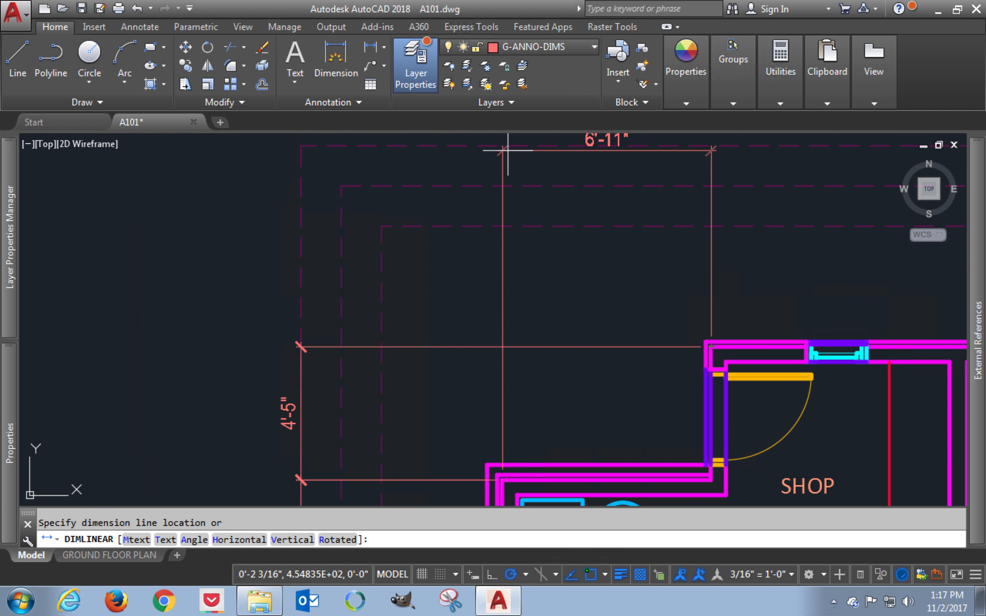
click(507, 146)
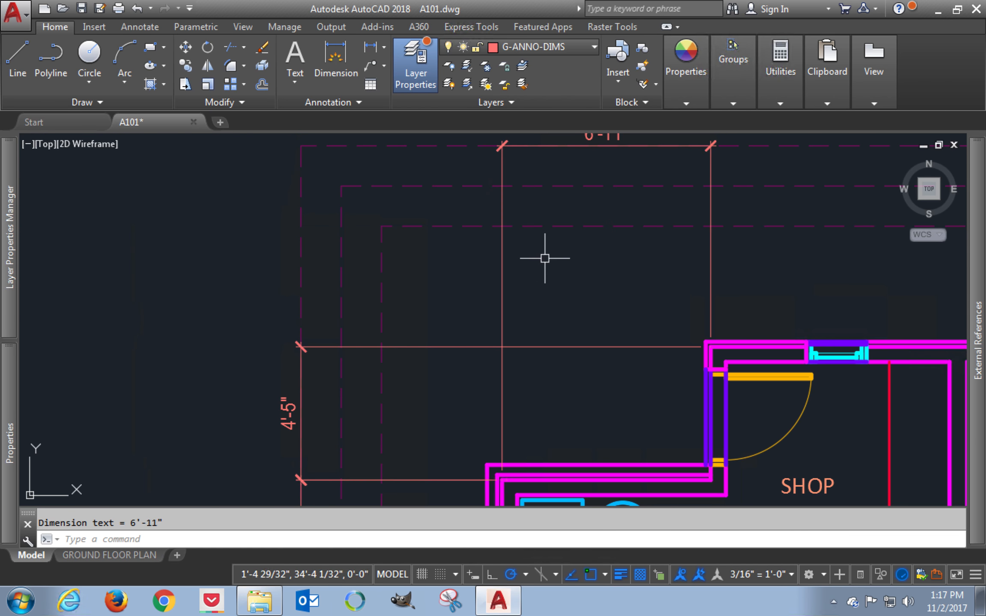
Add a horizontal linear dimension from the shop's upper-left stud corner to the dining room's upper-right stud corner, placed on the upper overall exterior guide
mouse_move(576, 281)
middle_down()
mouse_move(273, 341)
mouse_move(153, 325)
middle_up()
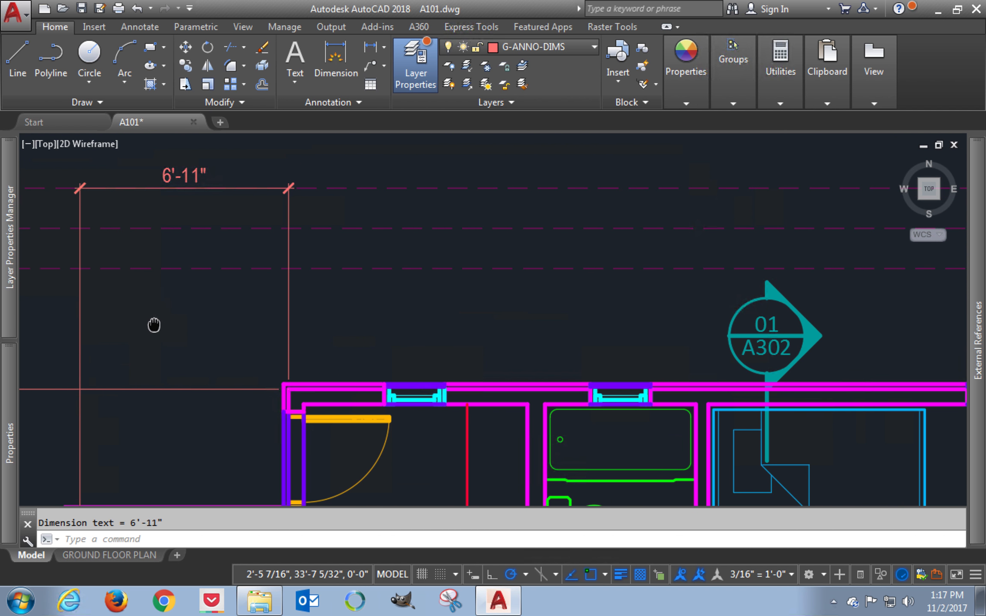
key(Return)
click(289, 388)
middle_drag(667, 340, 20, 302)
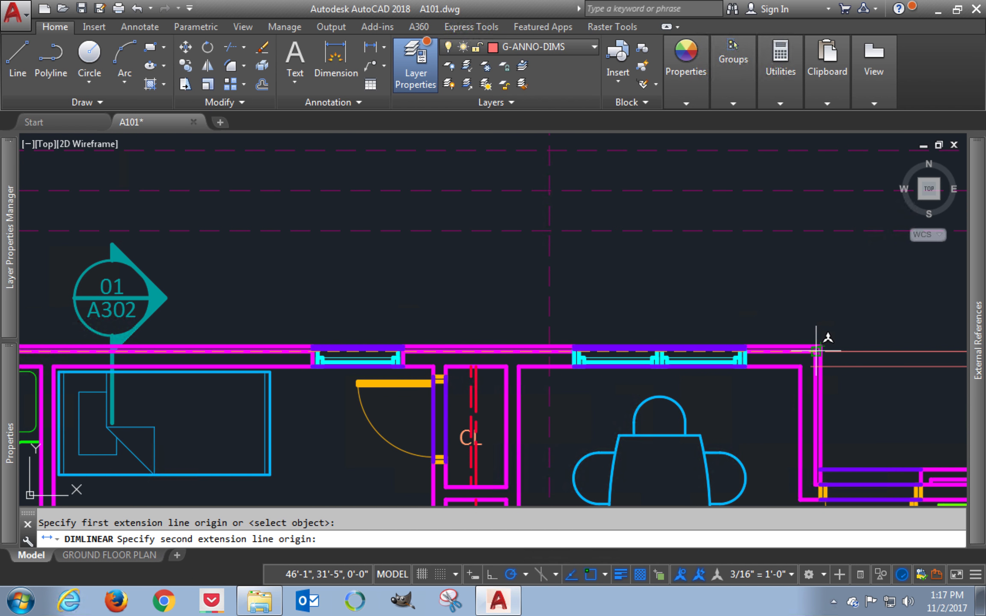
click(816, 350)
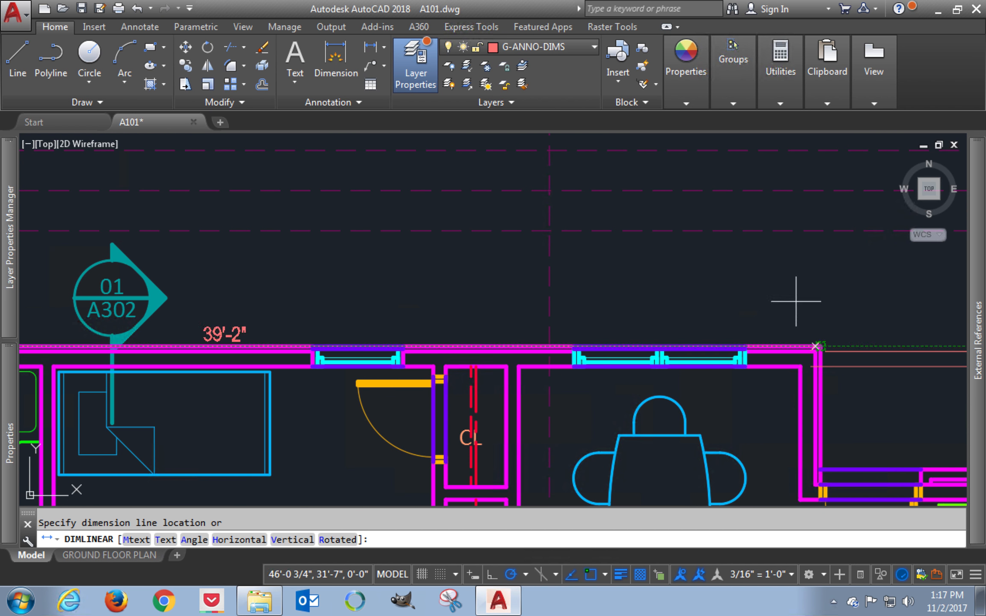
click(744, 150)
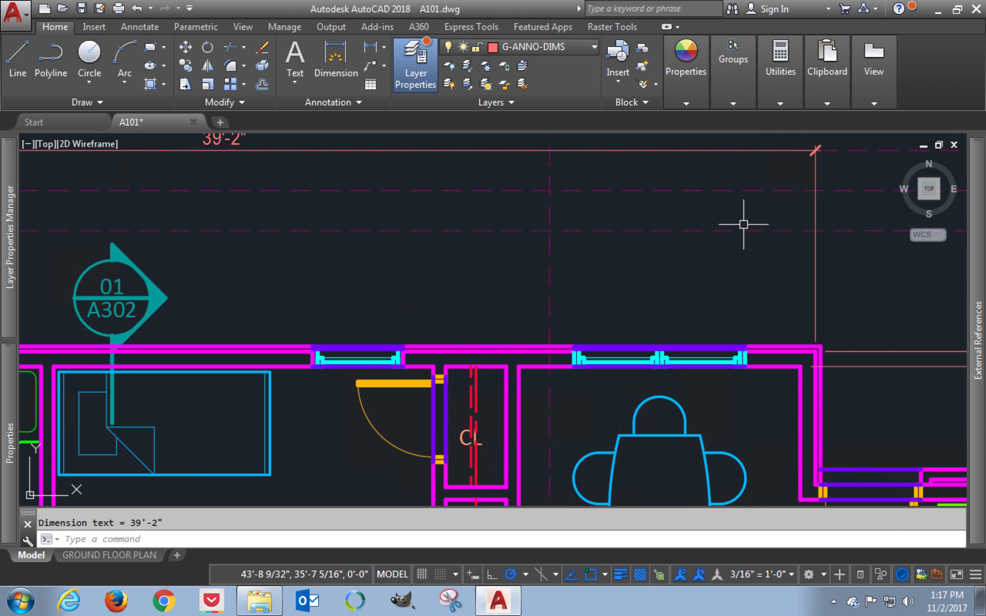
Add a horizontal linear dimension between the dining room's and kitchen's upper-right stud corners, placed on the upper overall exterior guide line
mouse_move(742, 225)
middle_down()
mouse_move(553, 134)
mouse_move(374, 163)
middle_up()
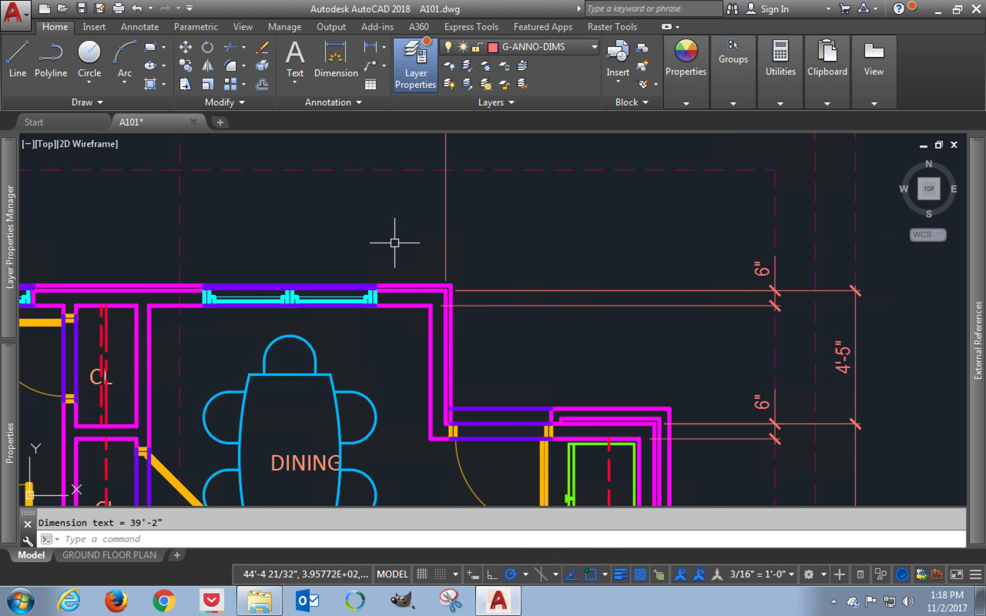
key(Return)
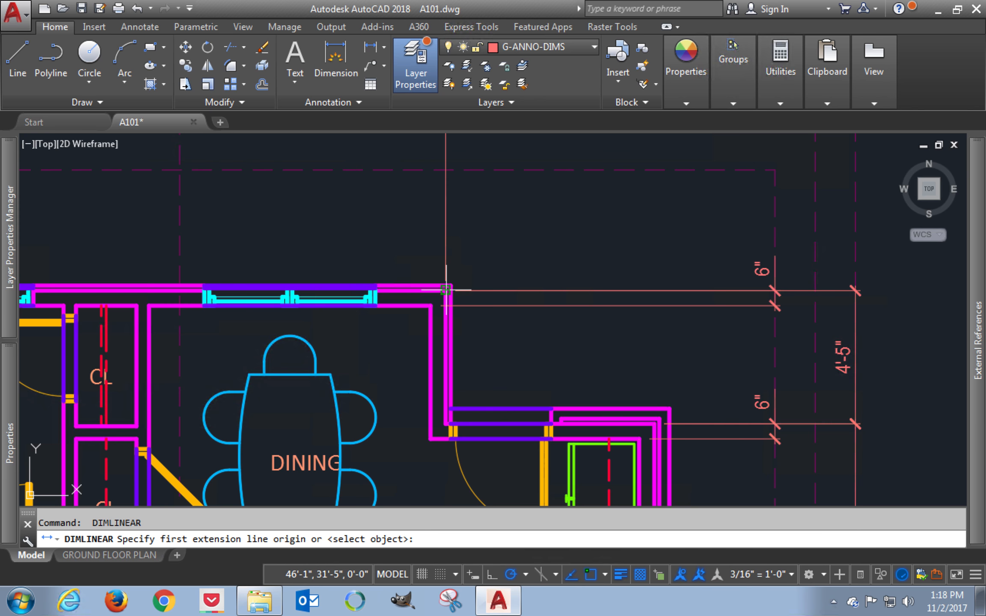
click(446, 290)
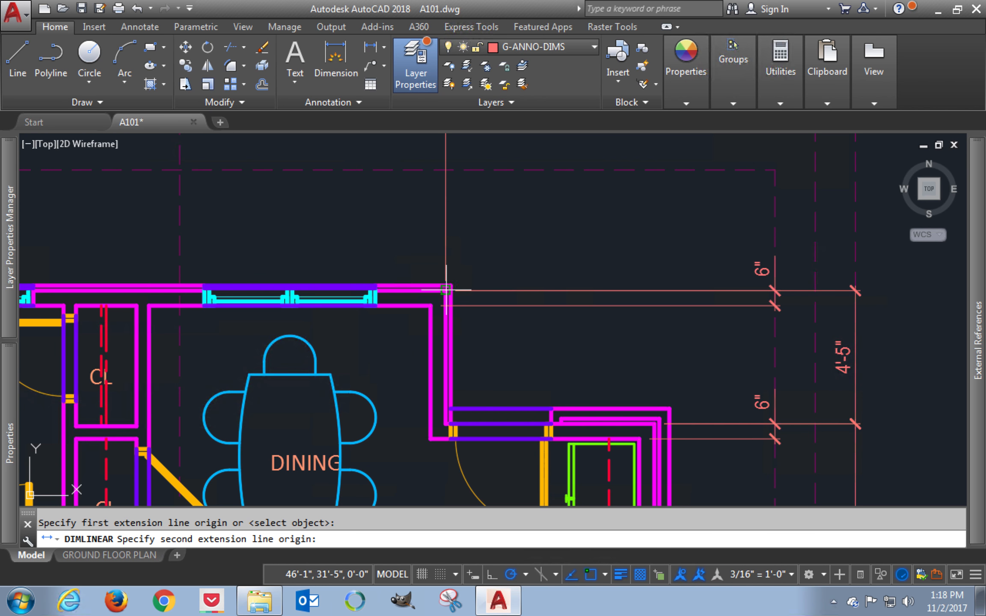
click(654, 424)
mouse_move(574, 256)
middle_down()
mouse_move(574, 345)
mouse_move(571, 328)
middle_up()
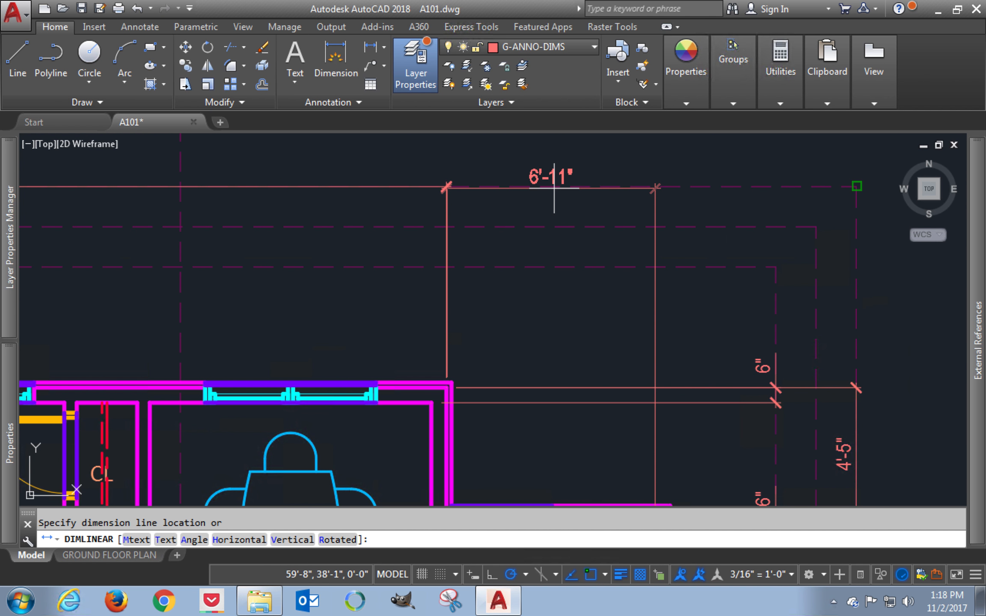
click(555, 187)
Examine the upper exterior dimensions, highlighting the garage's left wall lines and the shop's door opening lines, then clear the selection
scroll(551, 300, up, 2)
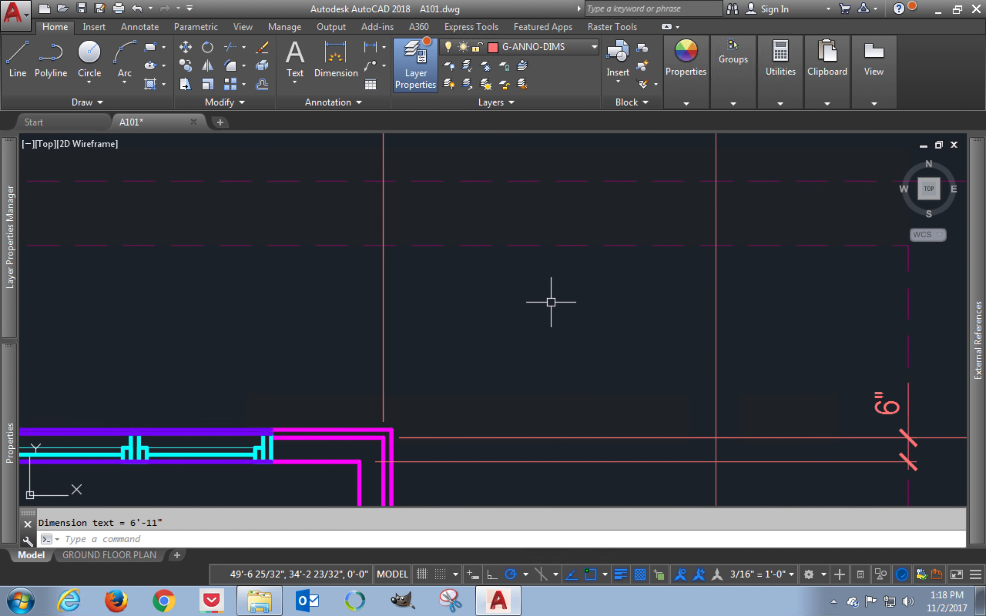
scroll(551, 302, down, 2)
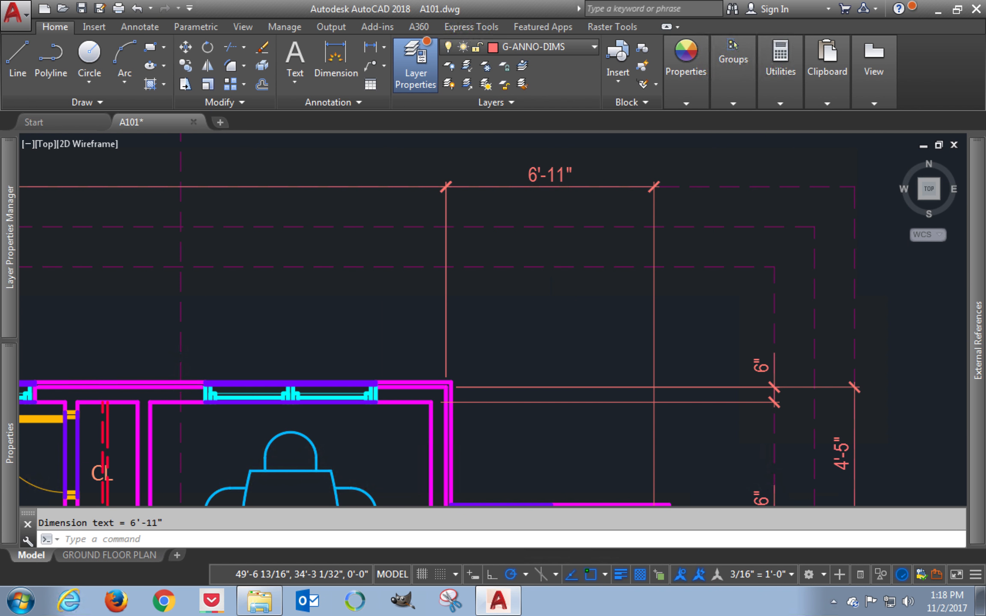
scroll(550, 302, down, 2)
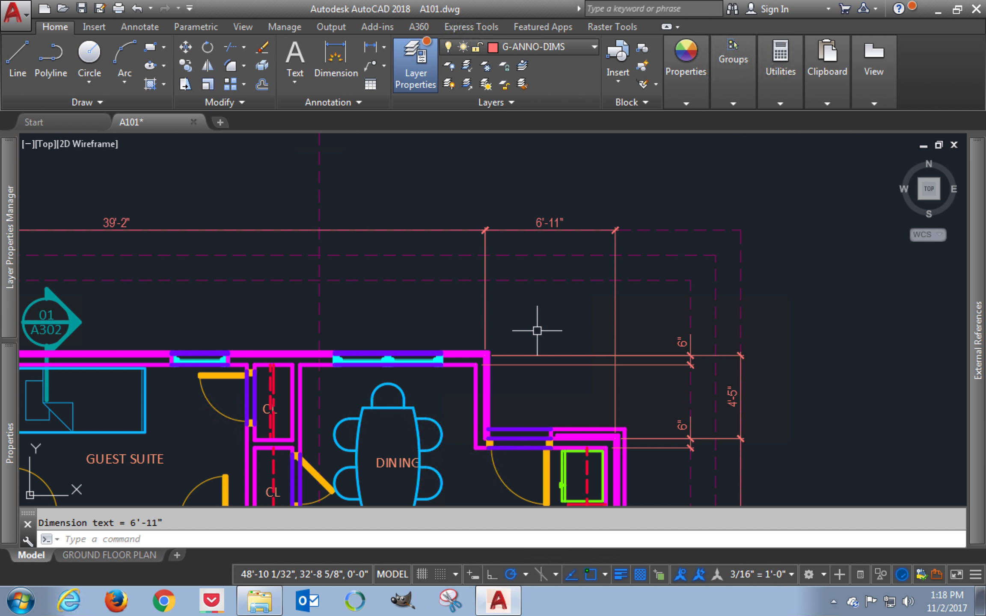
middle_drag(534, 329, 873, 301)
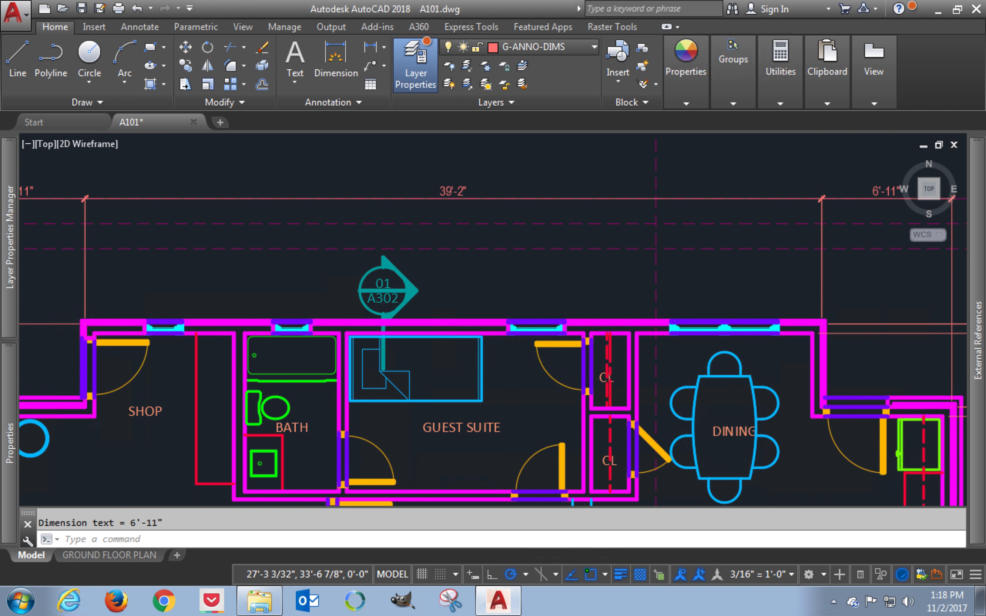
scroll(466, 283, up, 2)
scroll(467, 289, down, 2)
scroll(467, 290, down, 2)
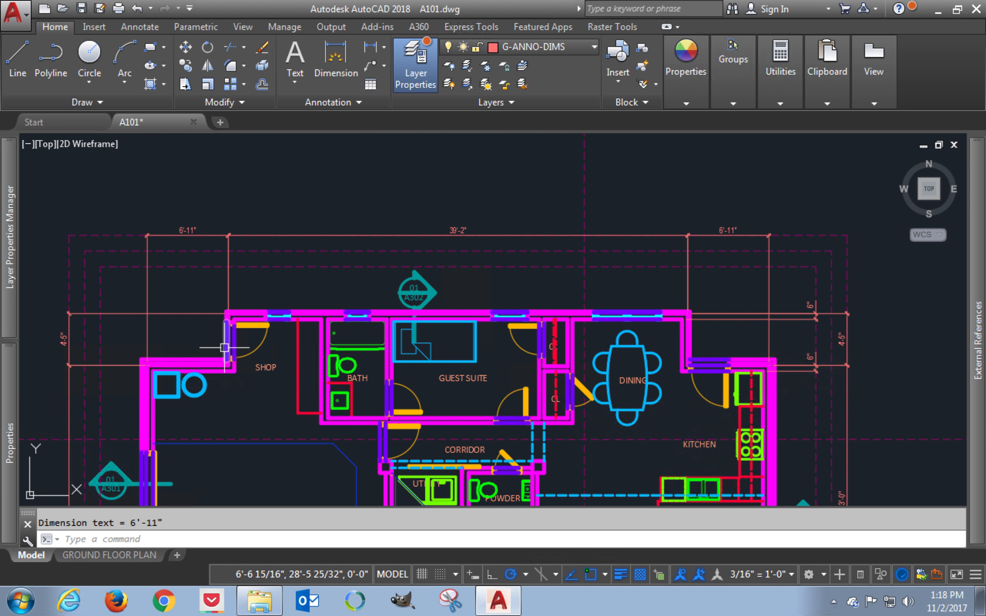
scroll(173, 335, up, 2)
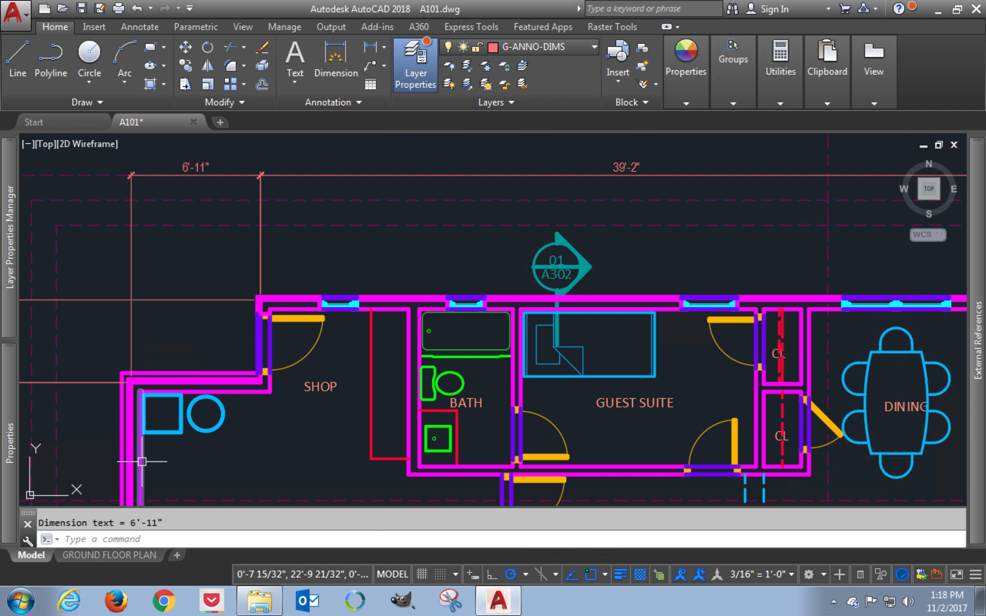
click(128, 453)
click(142, 464)
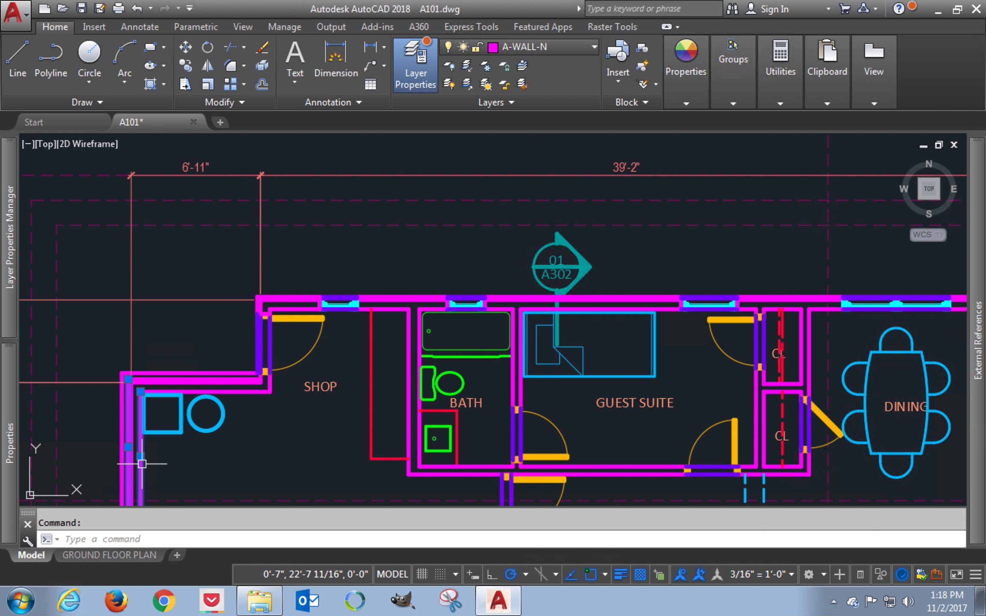
click(268, 337)
click(262, 339)
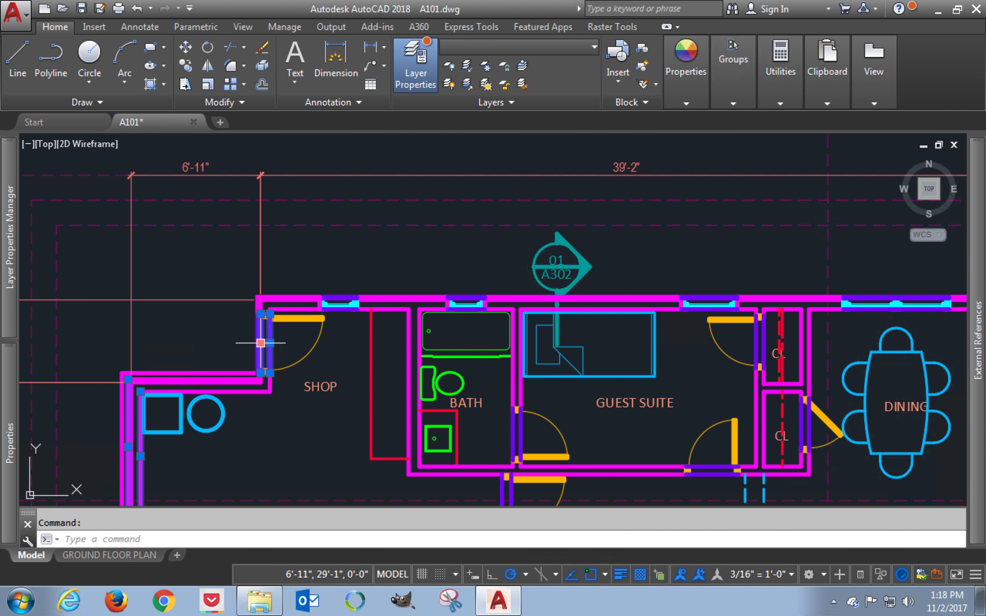
key(Escape)
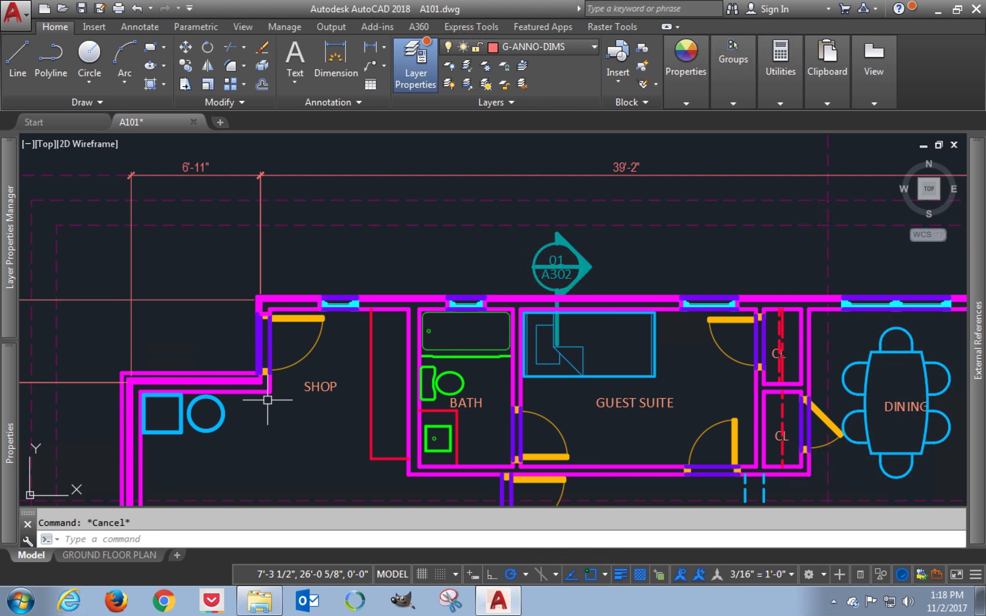
Add a vertical linear dimension from the garage's lower-left stud corner to the garage door opening's lower edge, placed just outside the wall
middle_drag(270, 396, 430, 369)
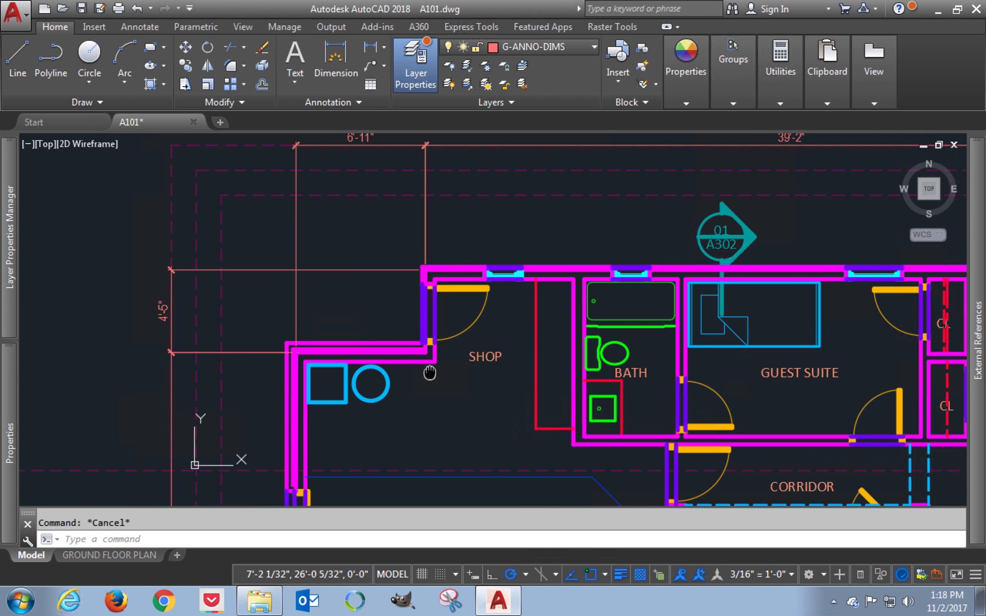
middle_drag(370, 484, 370, 308)
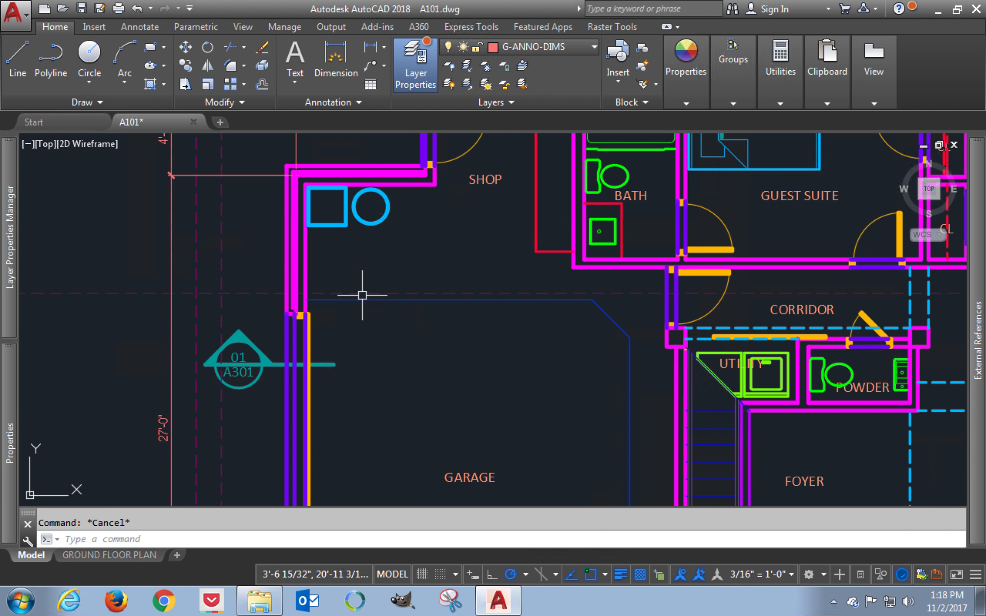
middle_drag(379, 486, 492, 126)
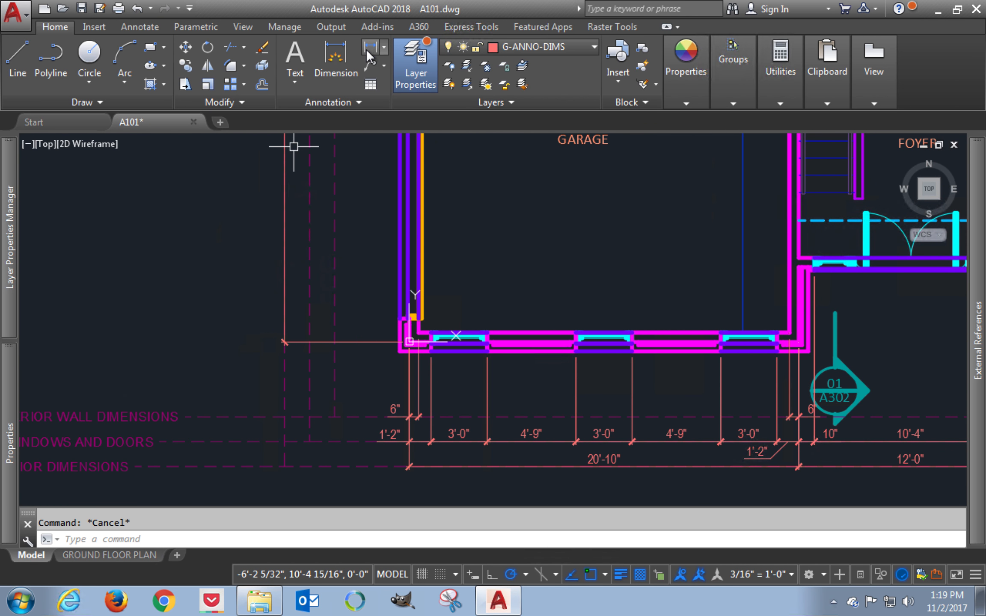
click(367, 48)
scroll(373, 294, up, 2)
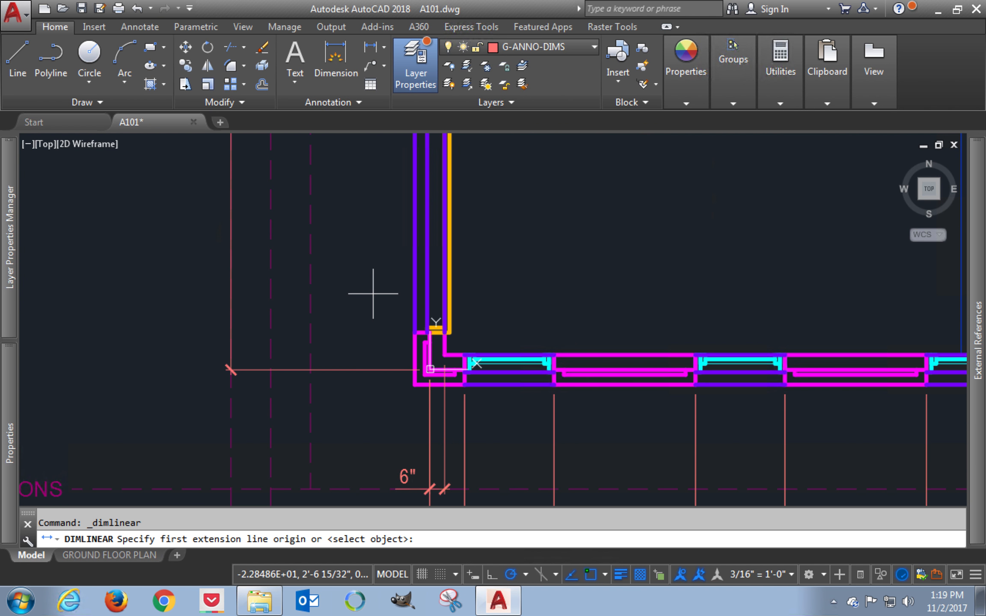
scroll(373, 294, up, 2)
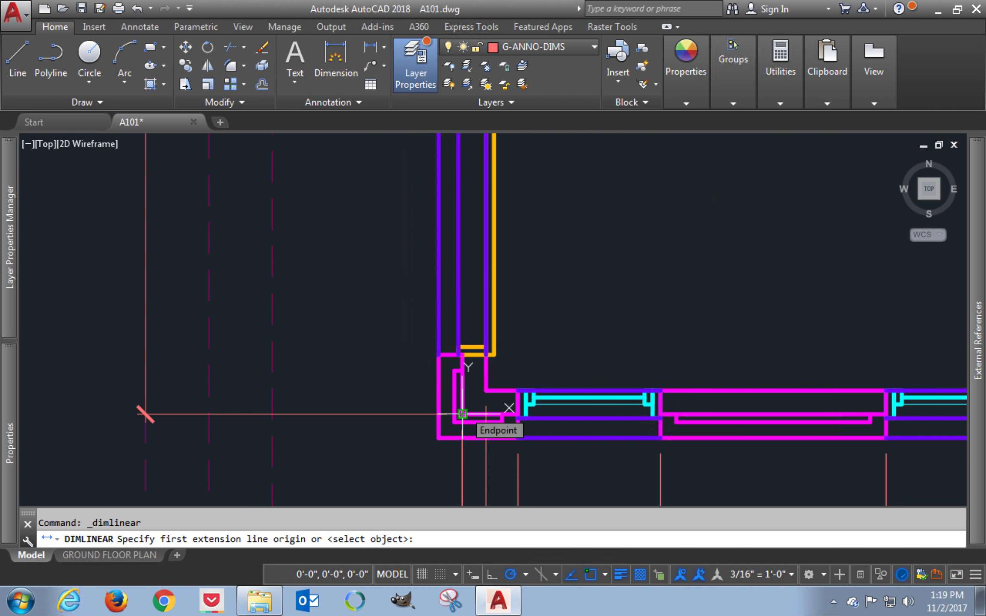
click(462, 413)
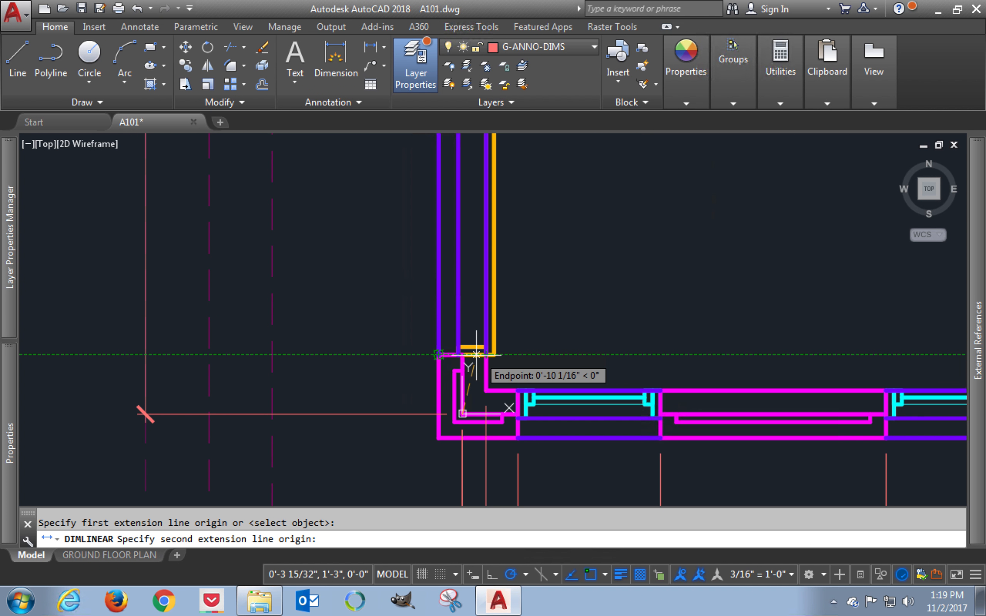
click(438, 354)
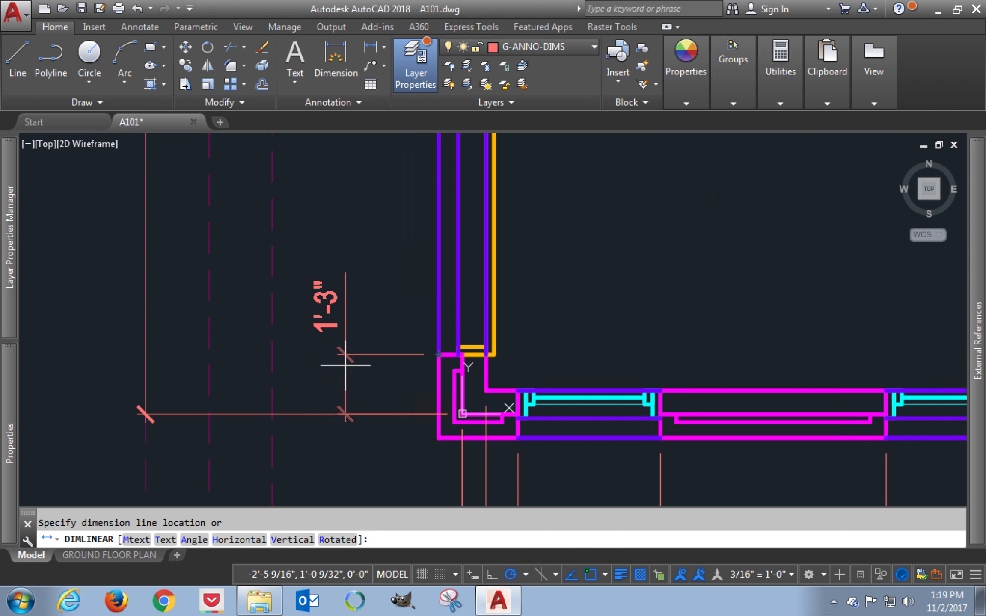
click(343, 364)
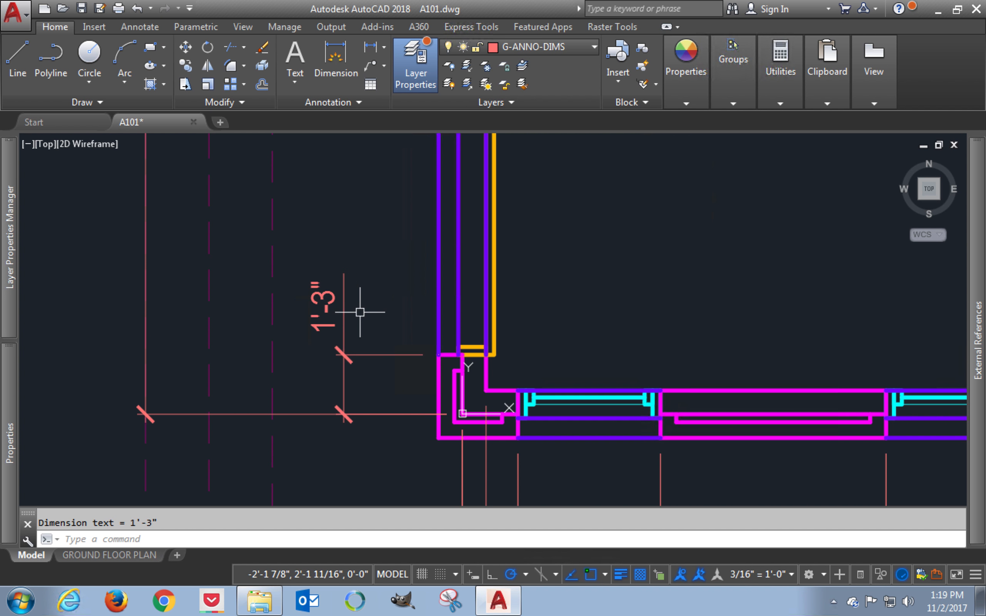
Erase the vertical dimension between the garage's lower-left stud corner and the garage door opening
click(385, 335)
click(371, 355)
text(E)
key(Return)
Dimension vertically with DLI, picking the garage's lower-left stud corner first and the door opening's lower edge second, with the dimension line close to the wall
text(d)
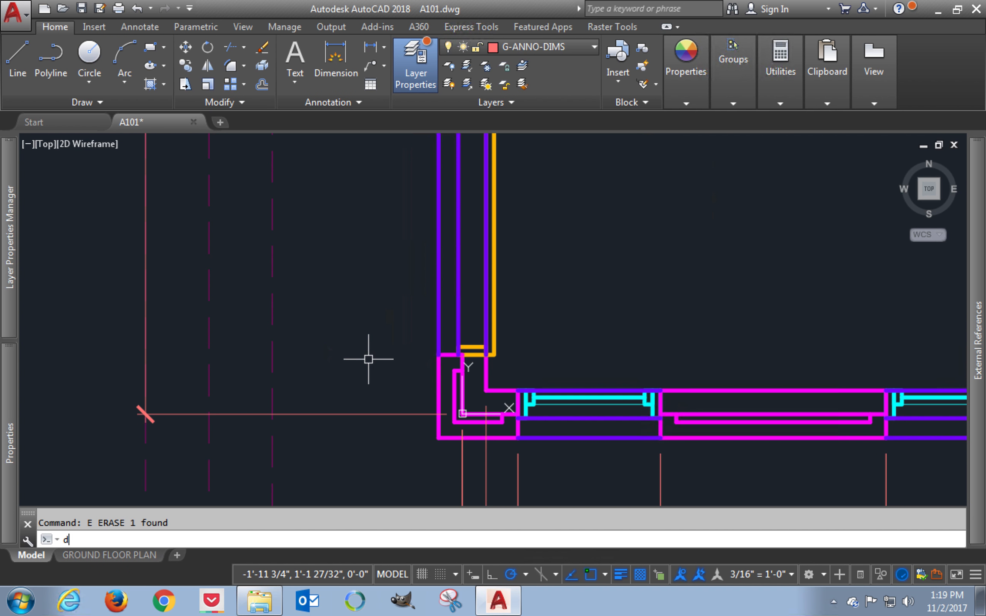
text(li)
key(Return)
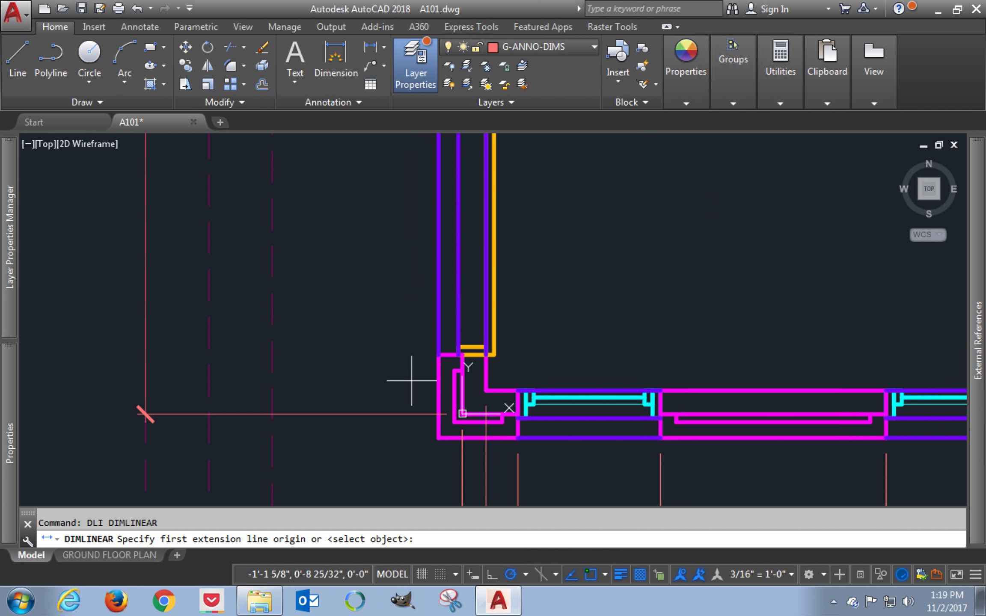
click(463, 413)
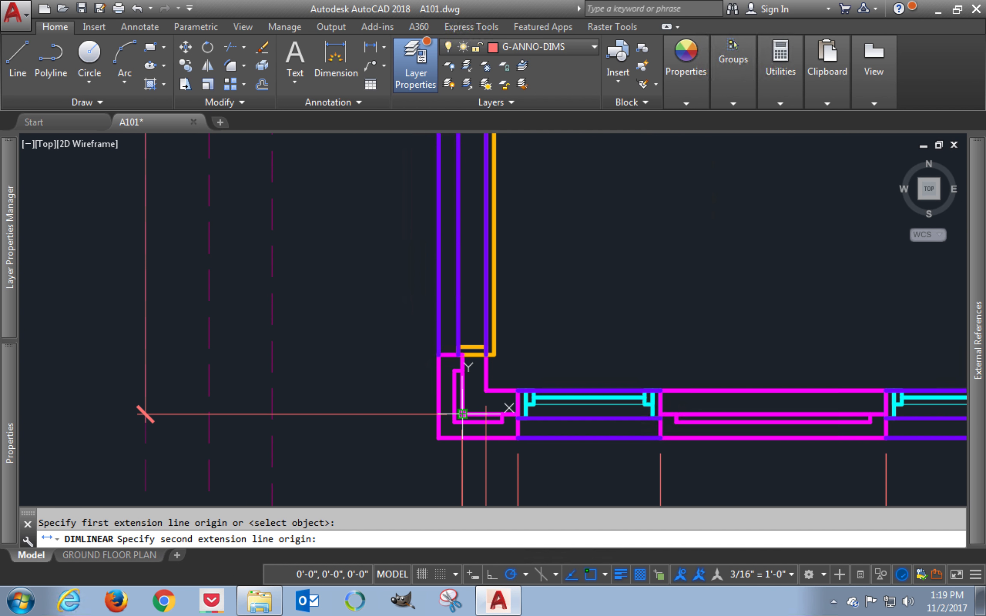
click(438, 354)
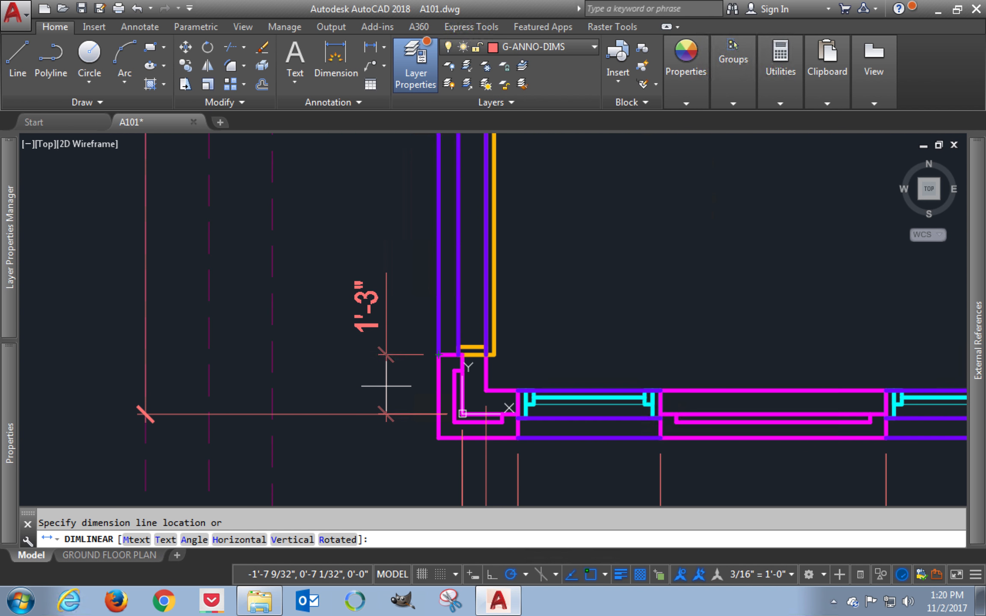
click(385, 386)
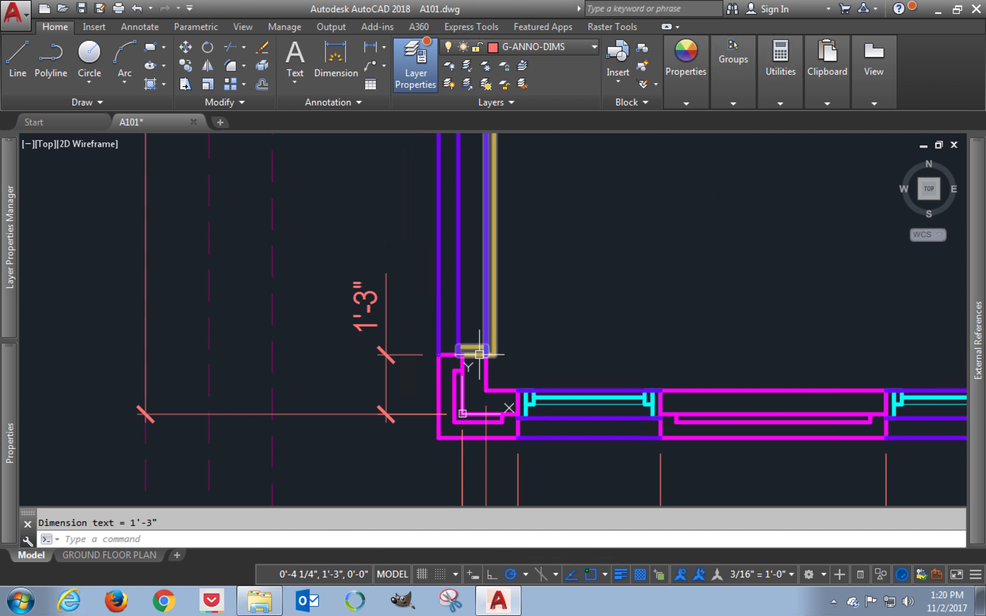
Add a second vertical linear dimension picked in reverse, from the door opening's lower edge to the stud corner, farther outside the first one
key(Return)
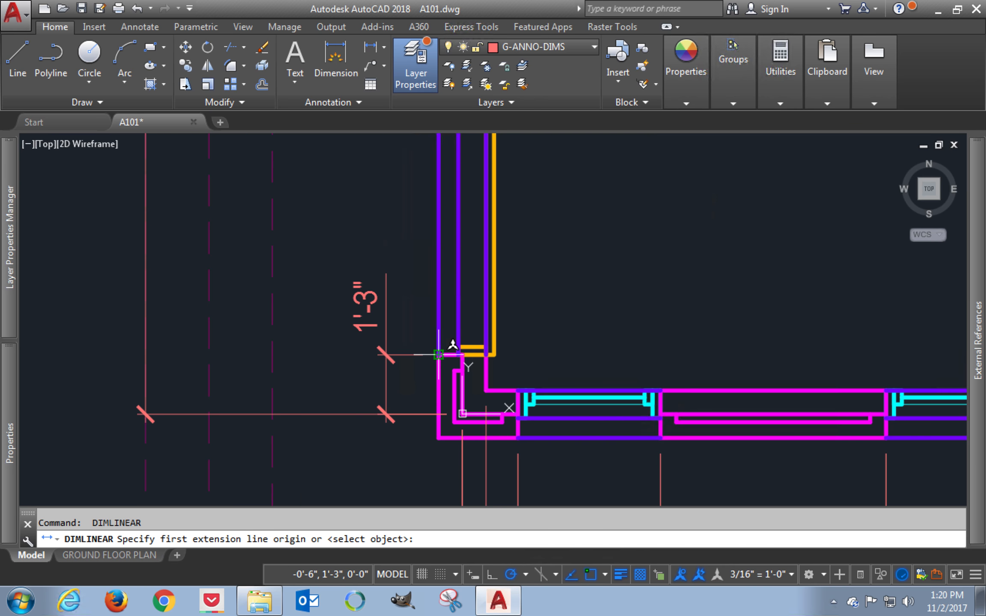
click(439, 354)
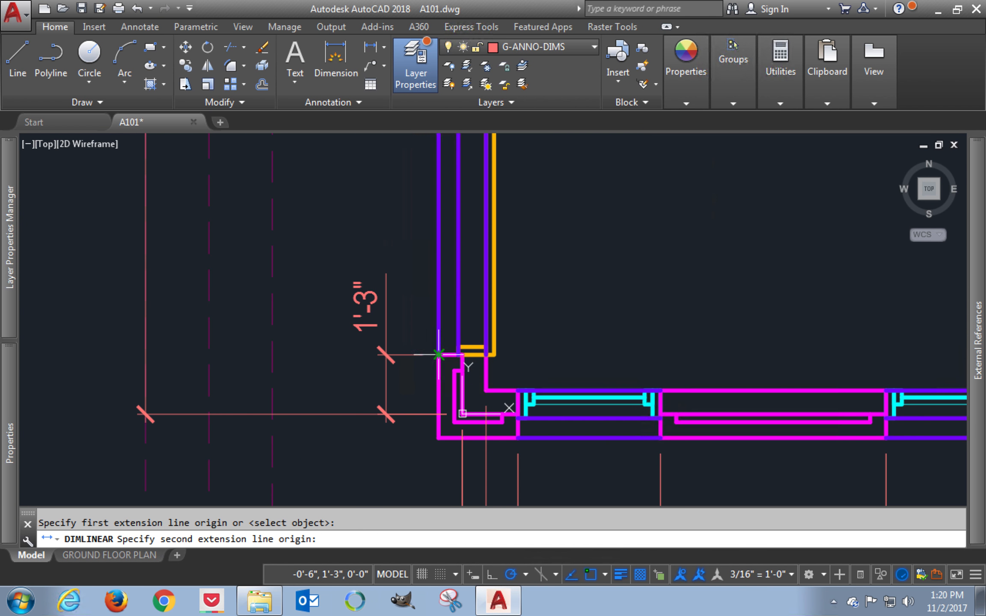
click(462, 413)
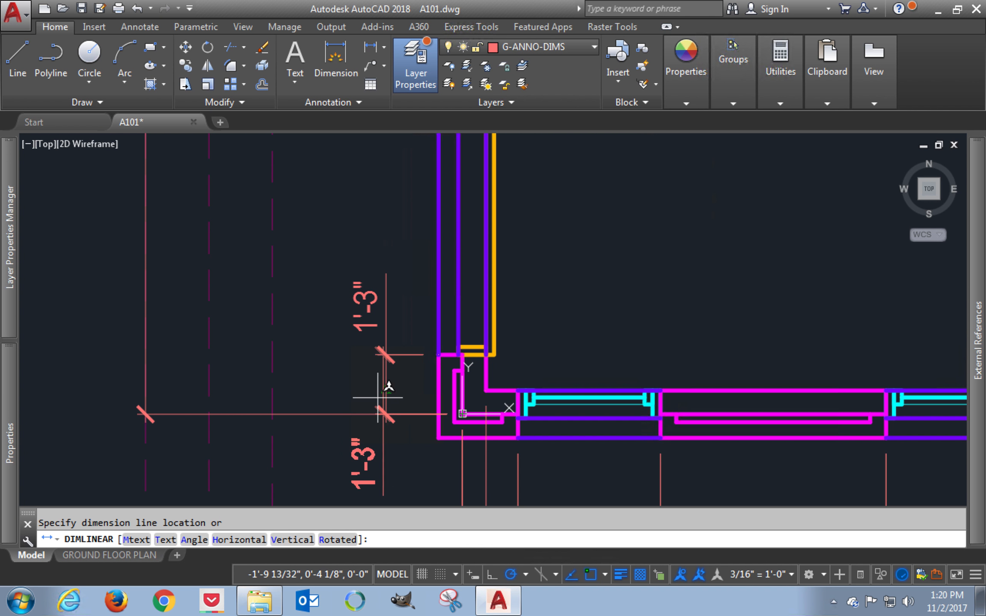
click(341, 386)
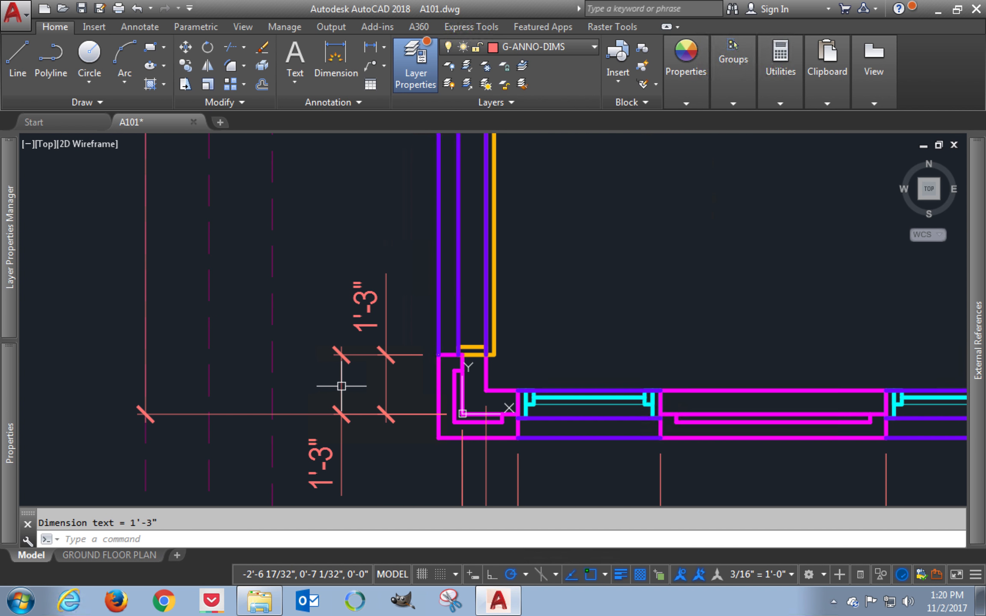
Move the reverse-picked garage corner dimension's line outward onto the dashed guide line nearest the overall dimension
click(341, 386)
click(341, 354)
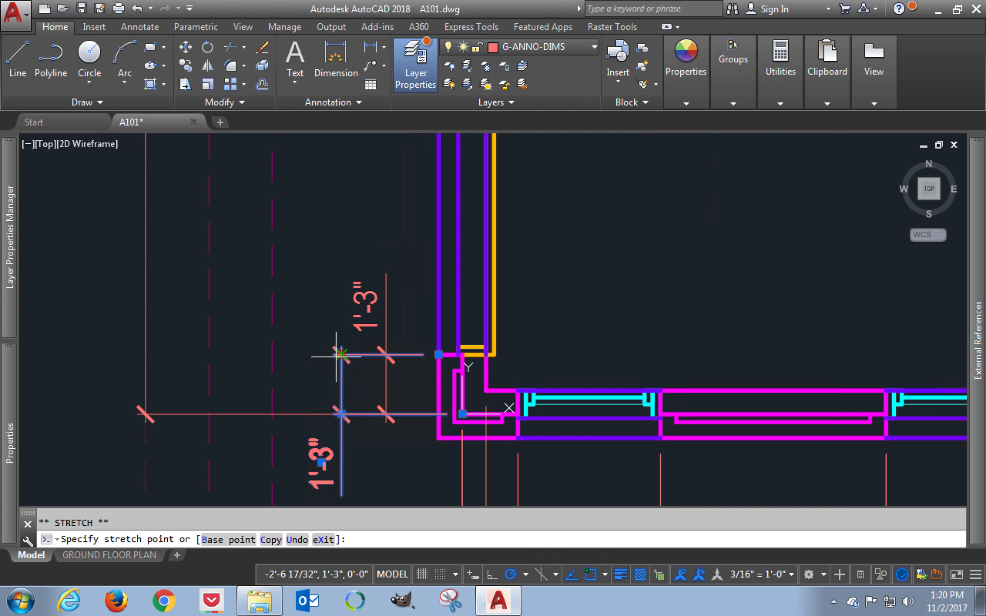
click(208, 375)
key(Escape)
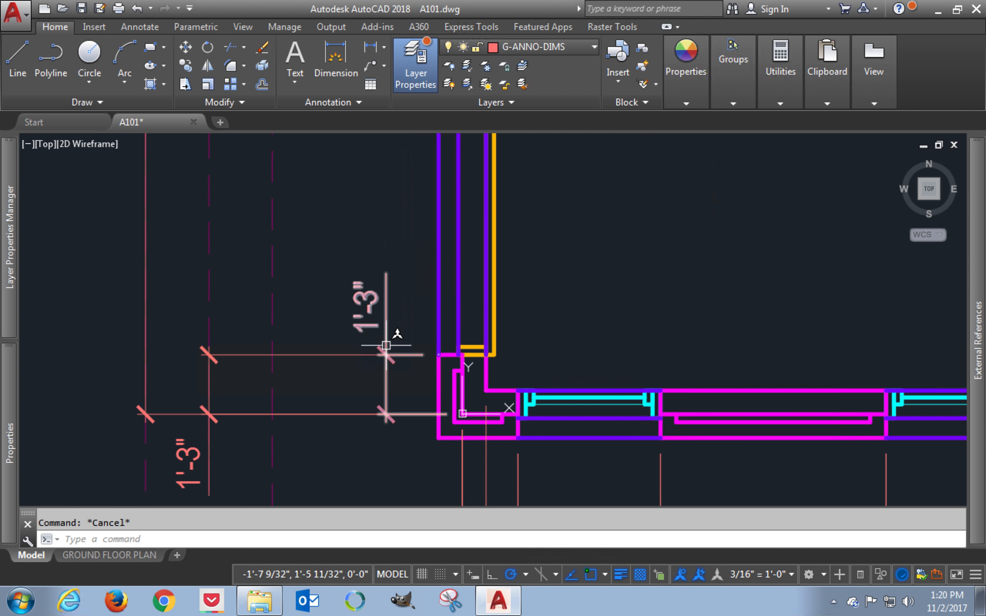
Erase the duplicate vertical dimension closest to the wall at the garage's lower-left corner
mouse_move(385, 341)
middle_down()
mouse_move(386, 201)
mouse_move(397, 337)
middle_up()
click(385, 191)
text(e)
key(Return)
Dimension the garage door opening vertically from its lower edge to its upper edge, placing the dimension line on the same dashed guide
text(dli)
key(Return)
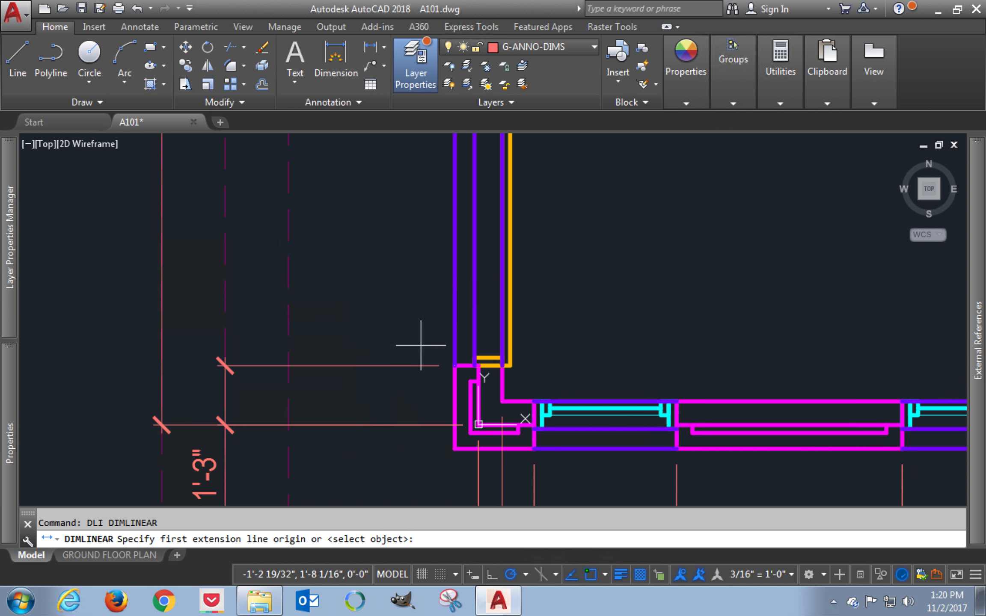
click(453, 365)
scroll(424, 358, up, 2)
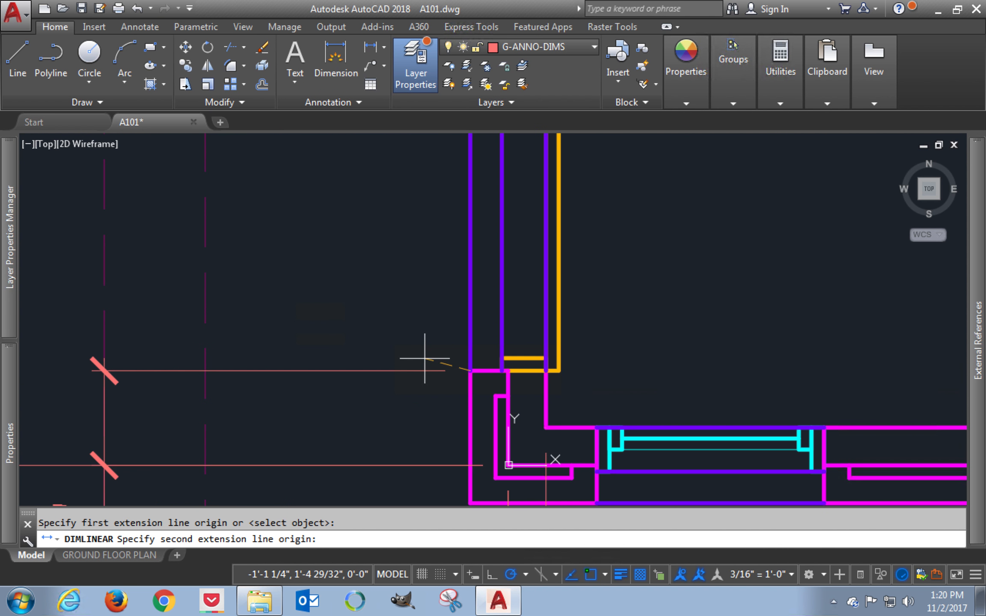
scroll(424, 358, down, 4)
middle_drag(418, 287, 418, 502)
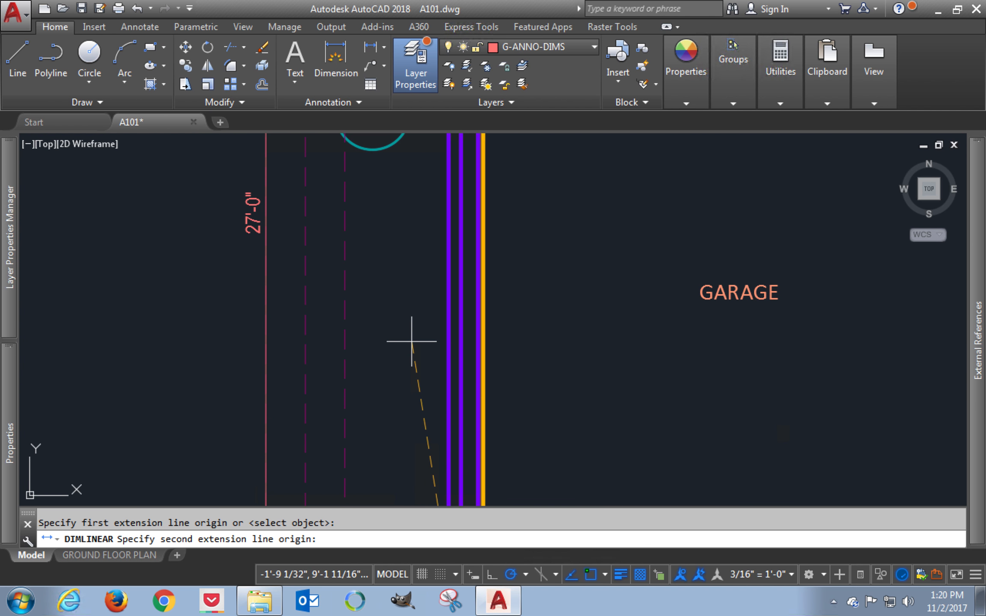
middle_drag(407, 226, 392, 469)
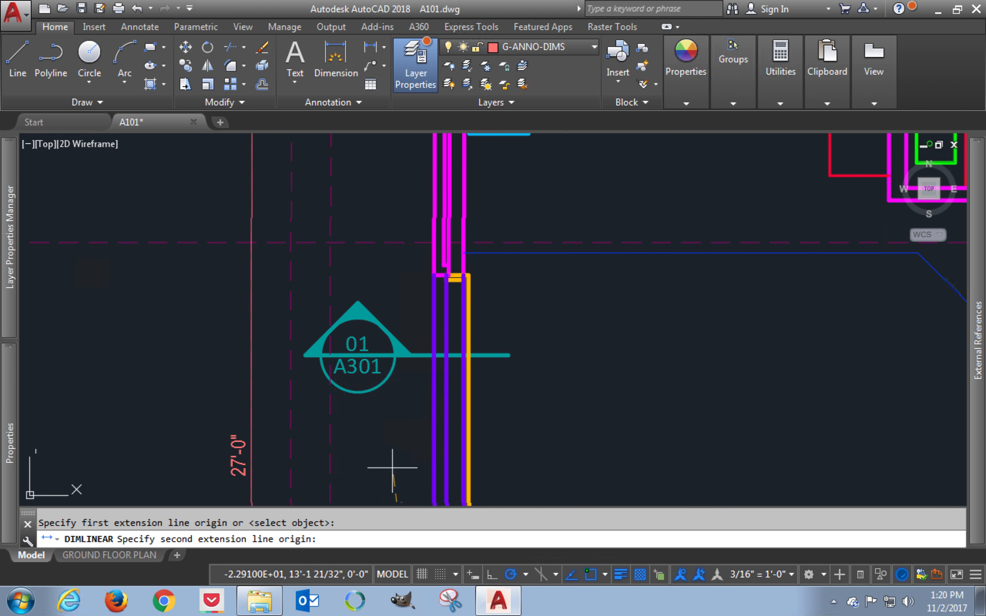
click(427, 281)
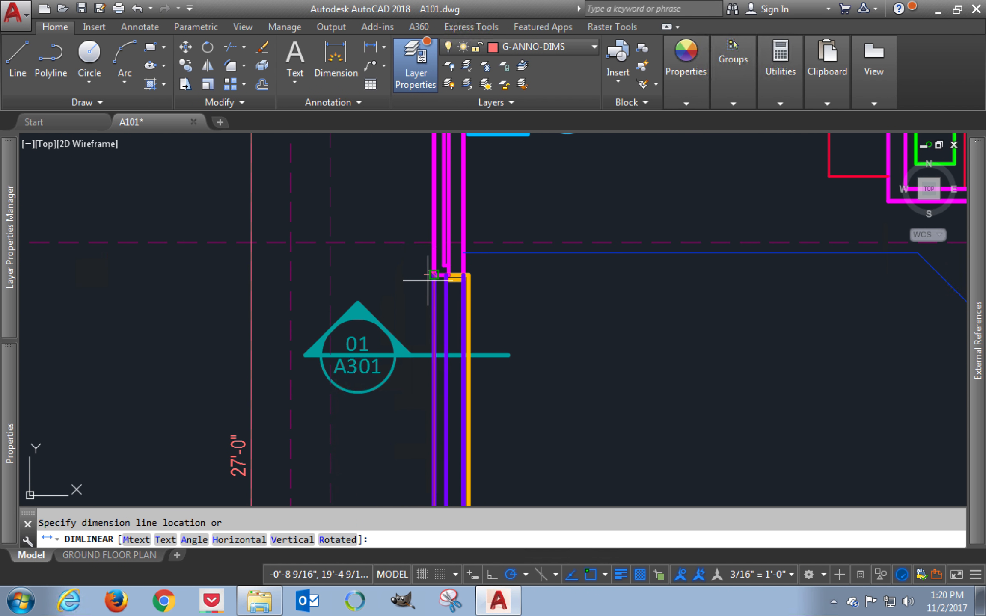
click(290, 305)
Dimension vertically from the garage door opening's upper edge to the garage's upper-left stud corner, aligned on the same guide line
middle_drag(402, 282, 404, 416)
key(Return)
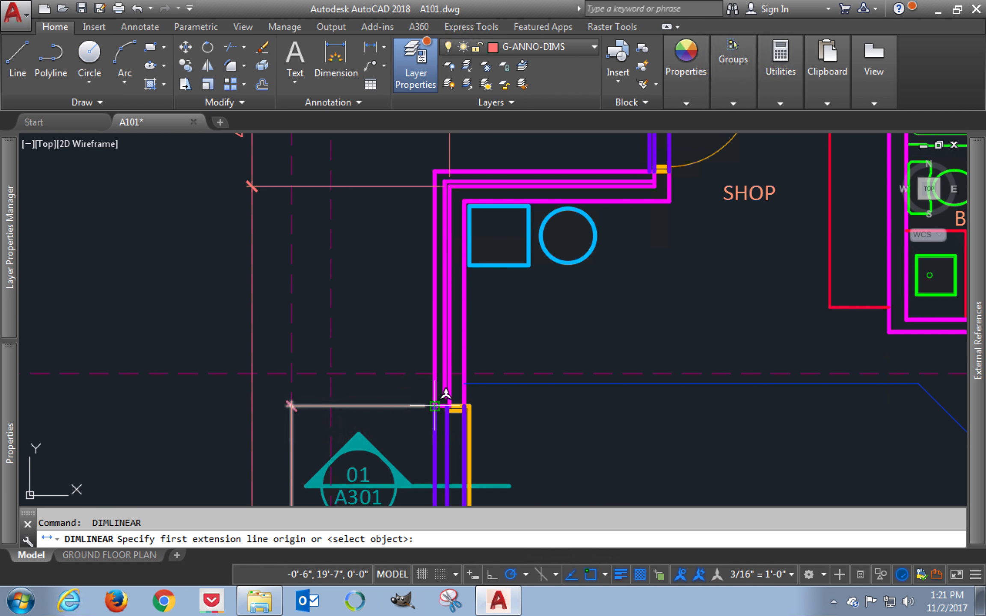
click(434, 406)
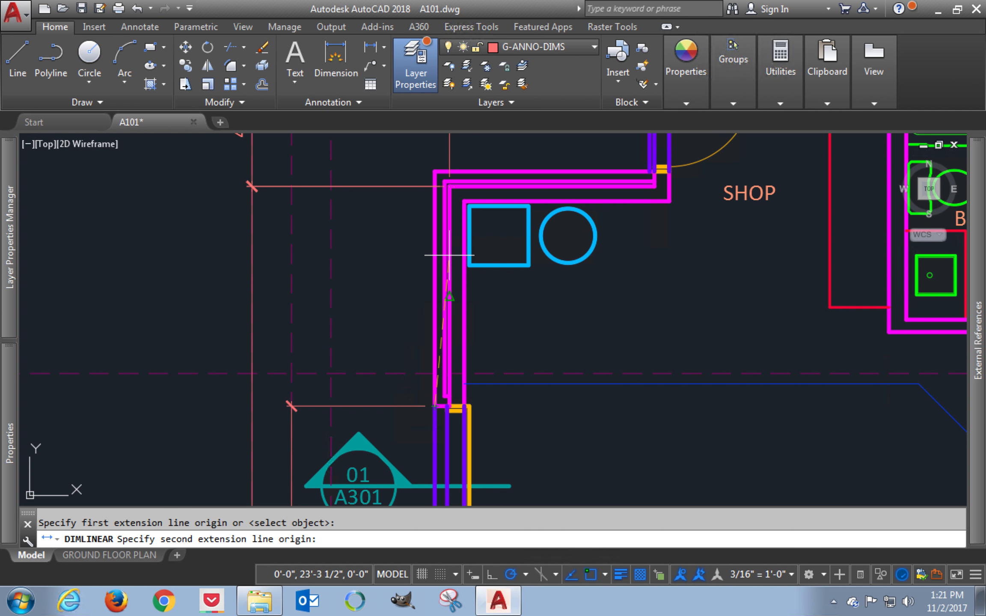
click(449, 185)
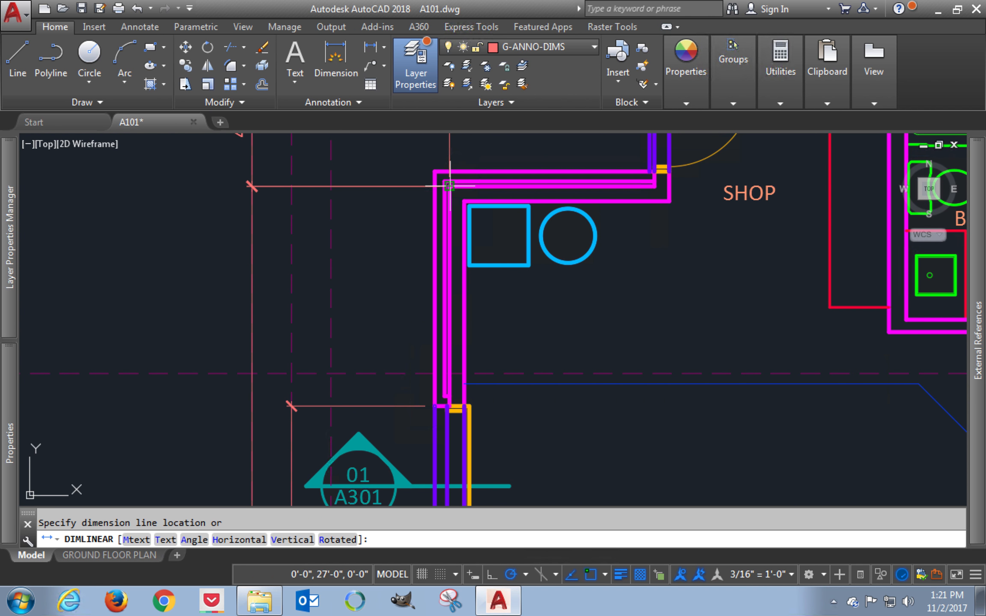
click(291, 231)
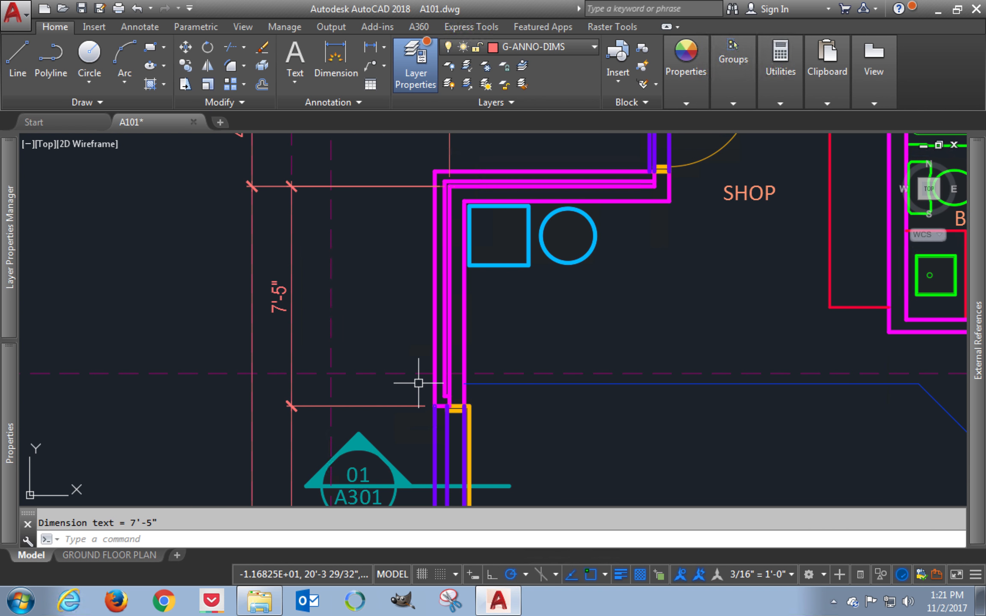
Start another linear dimension from the garage's upper-left stud corner beside the shop
middle_drag(407, 282, 397, 444)
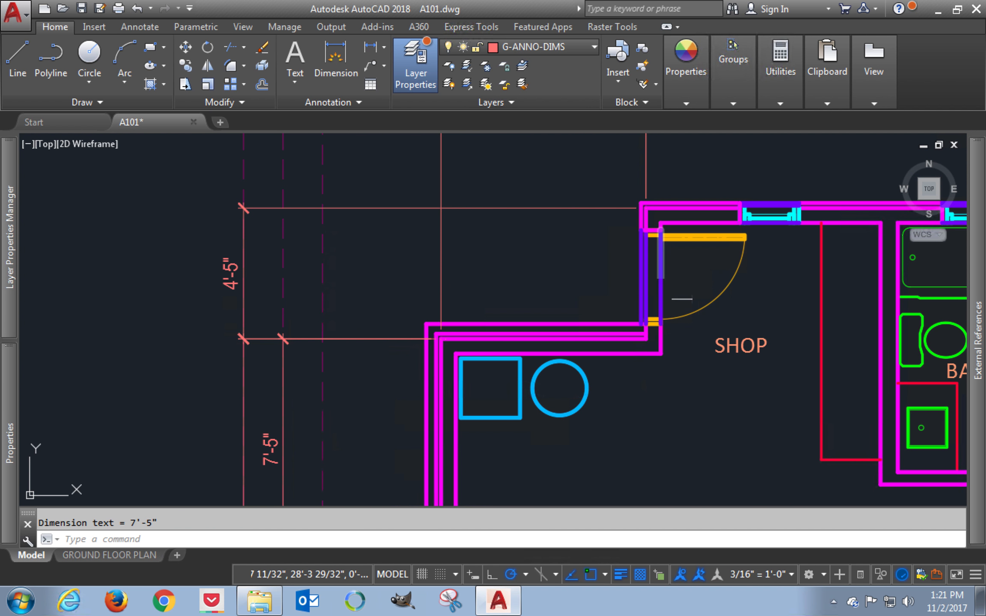
scroll(622, 319, up, 2)
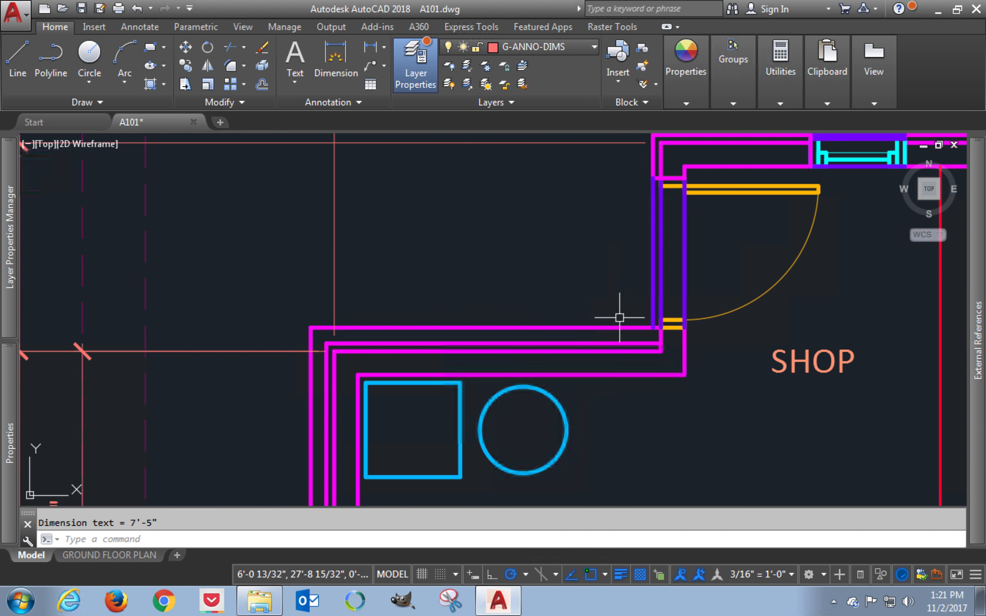
middle_drag(562, 297, 667, 330)
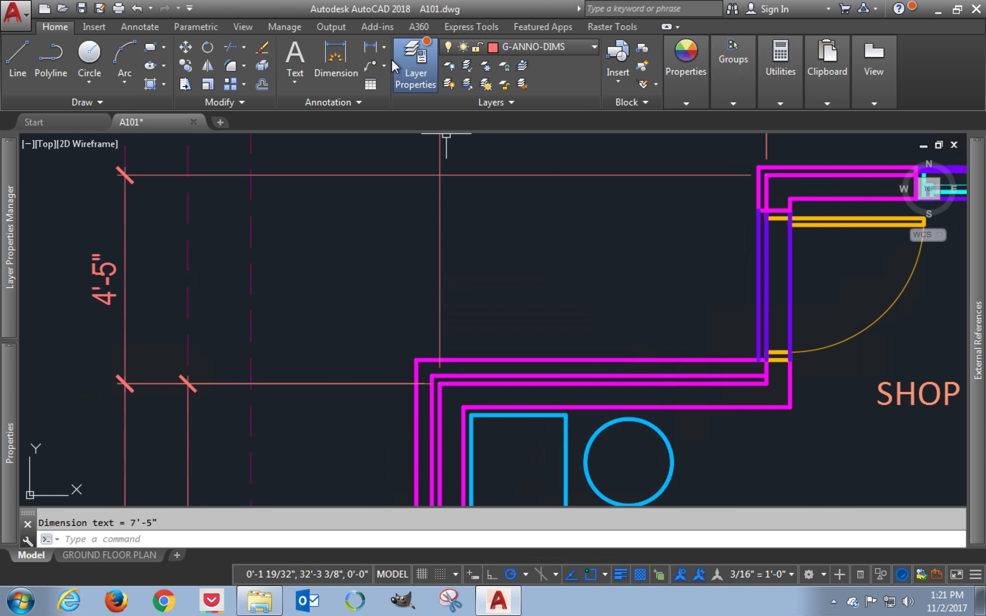
click(372, 47)
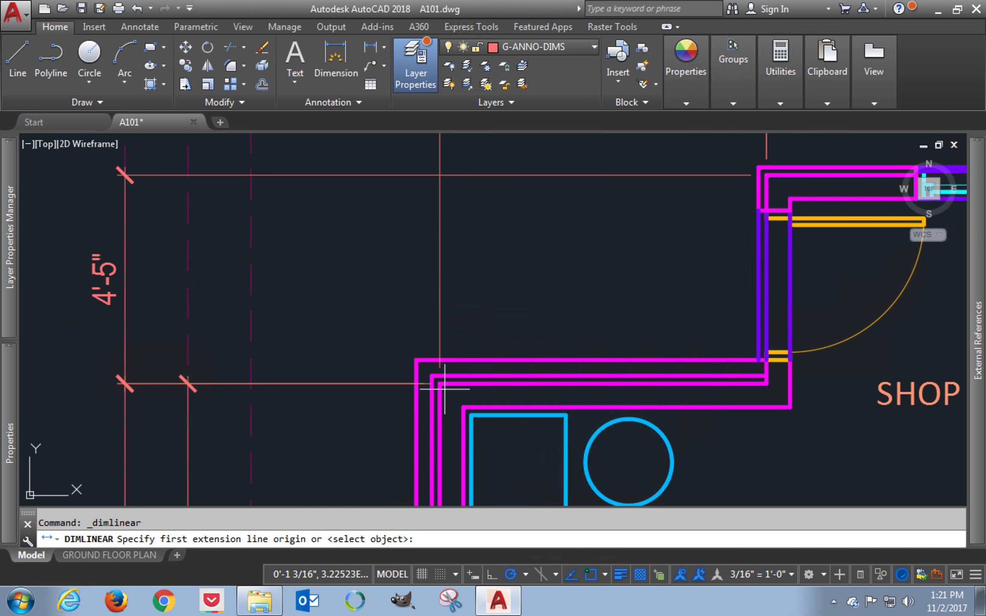
click(447, 376)
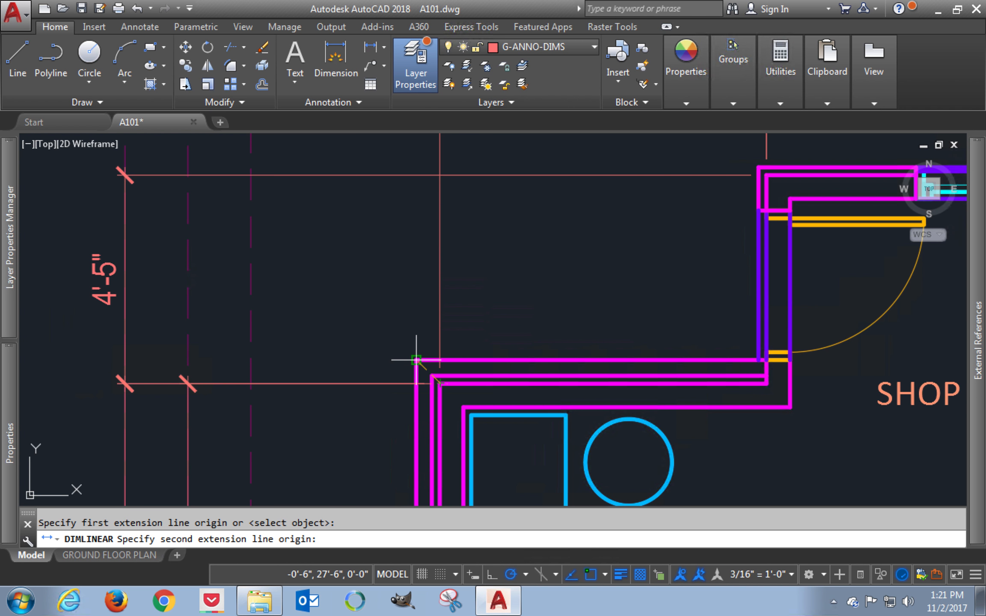
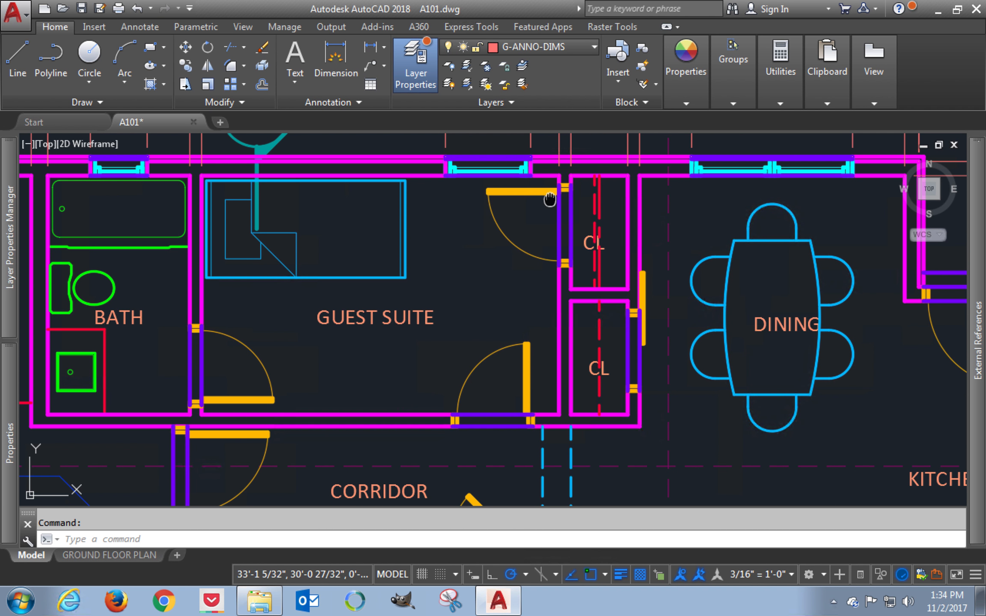
Dimension the upper guest suite closet vertically from the exterior wall's inner face to the closet partition, placed on the dashed line in the dining area
scroll(549, 199, down, 2)
middle_drag(476, 292, 530, 280)
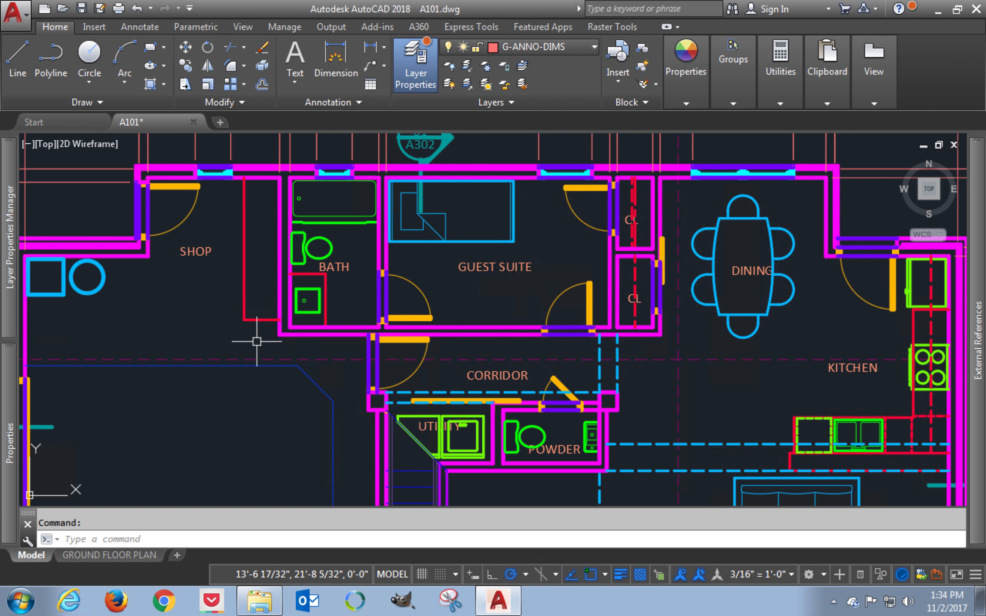
scroll(708, 284, up, 2)
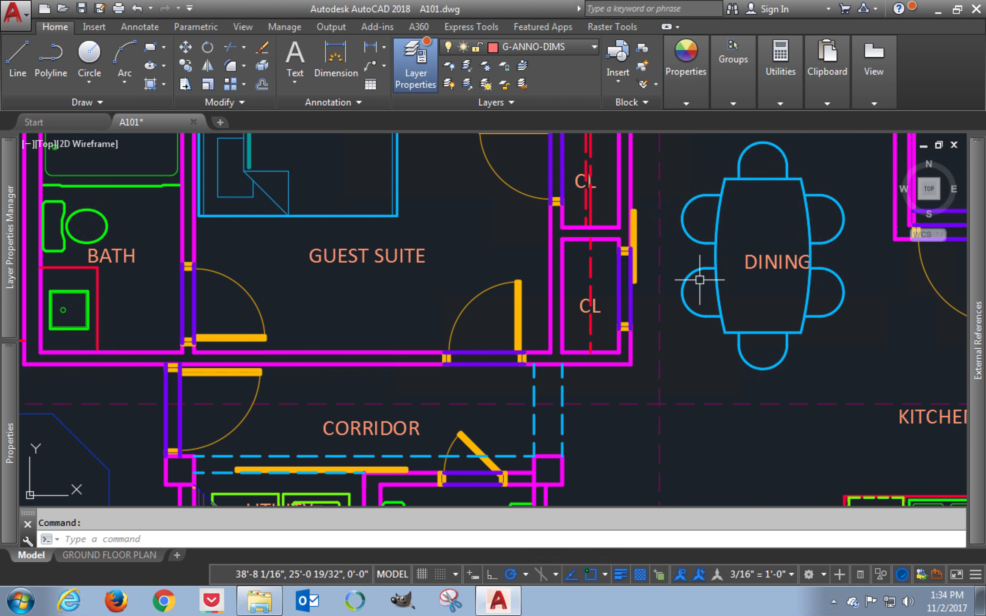
click(375, 54)
middle_drag(669, 159, 649, 214)
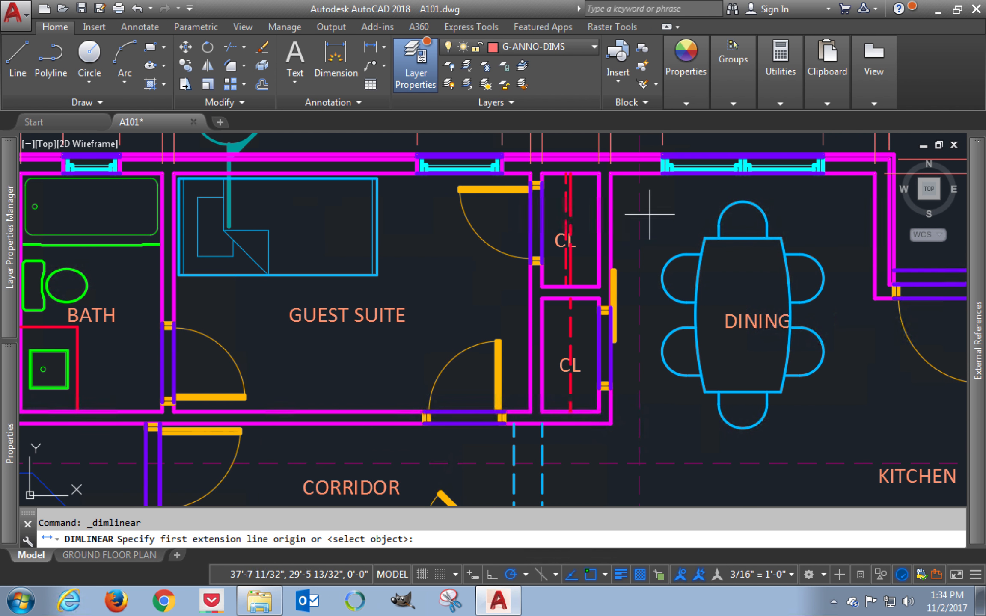
click(611, 176)
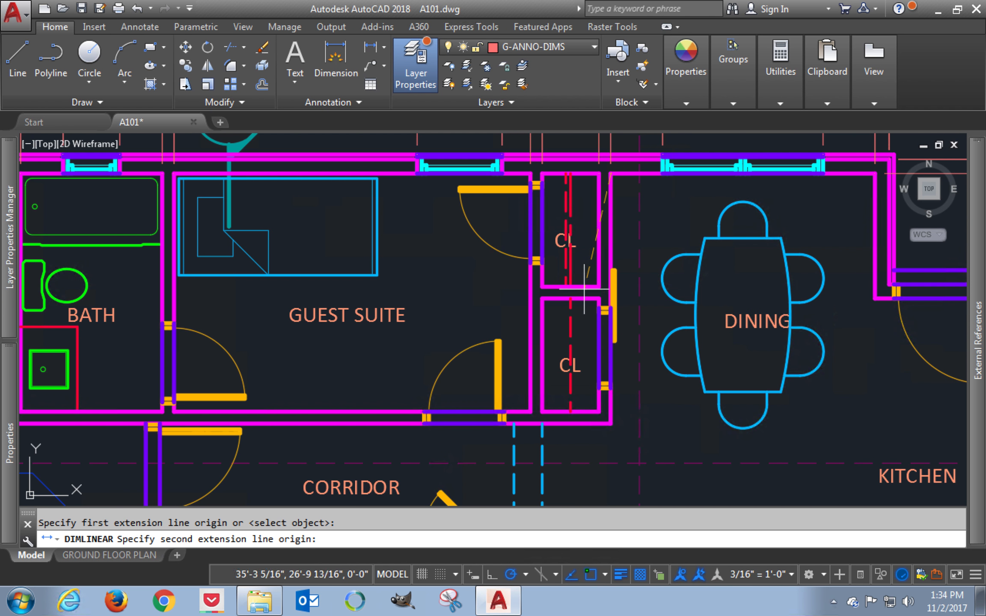
click(599, 286)
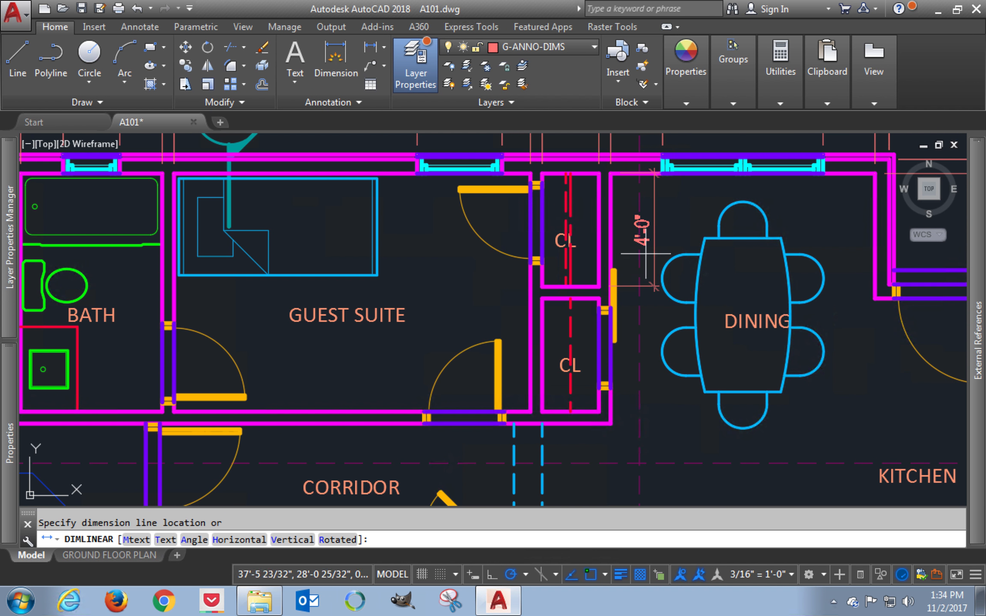
click(638, 253)
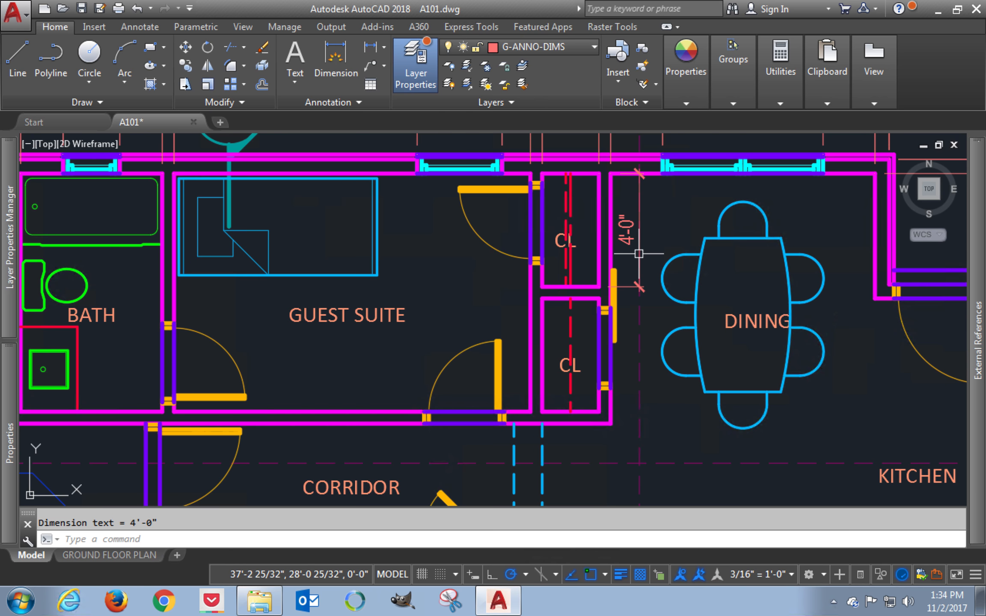
Dimension the thickness of the partition between the two closets, placing the dimension line on the dining side
key(Return)
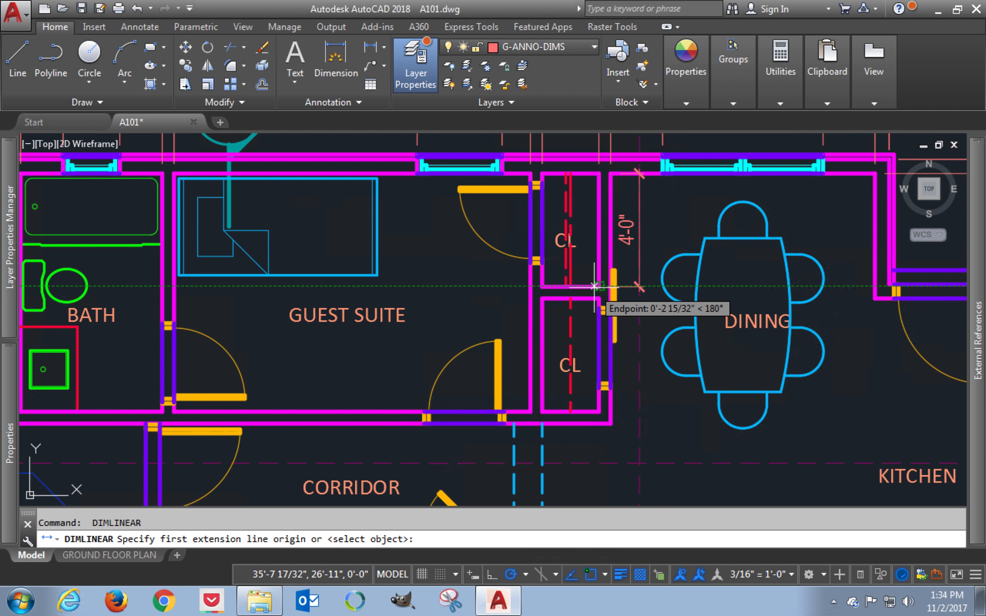
click(599, 286)
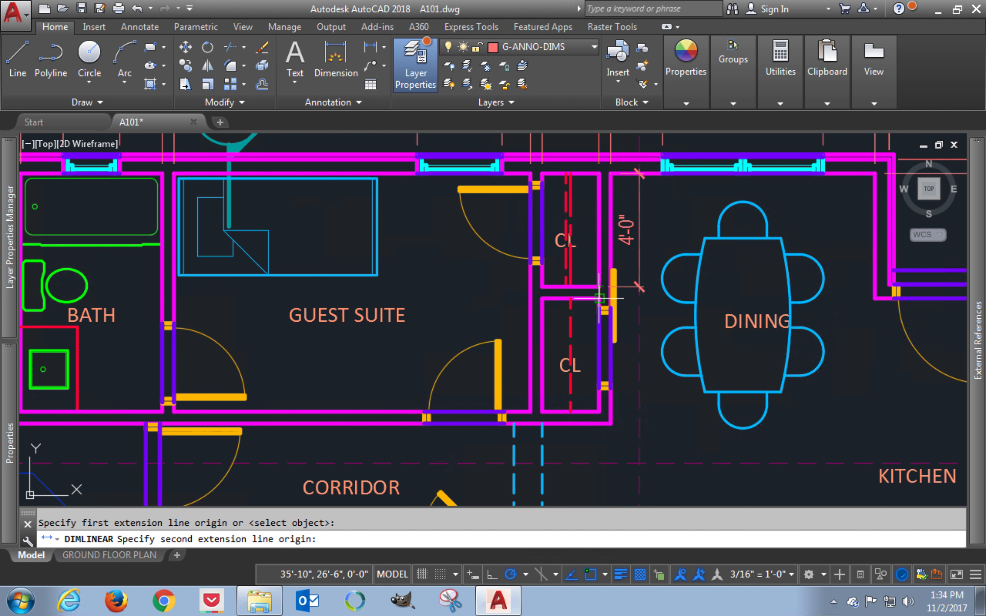
click(599, 298)
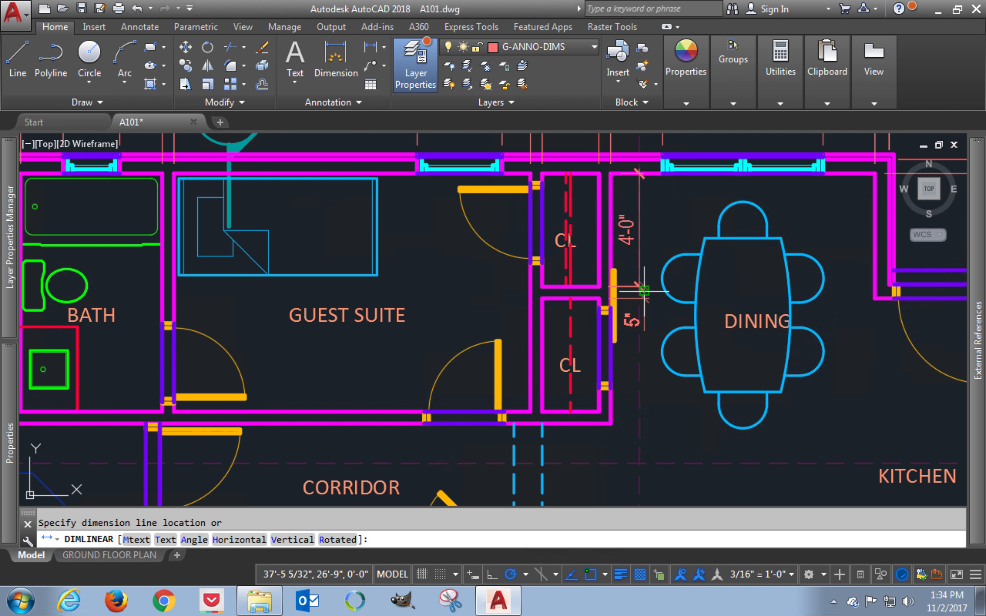
click(641, 291)
Shift the closet partition's thickness dimension so its line aligns with the upper closet's dimension line
scroll(633, 315, up, 4)
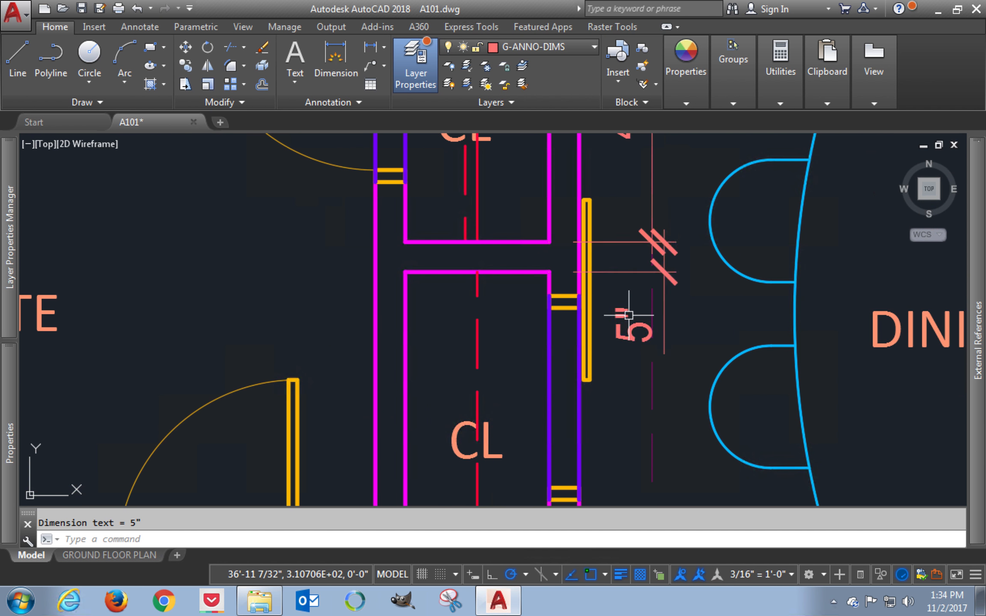
click(666, 268)
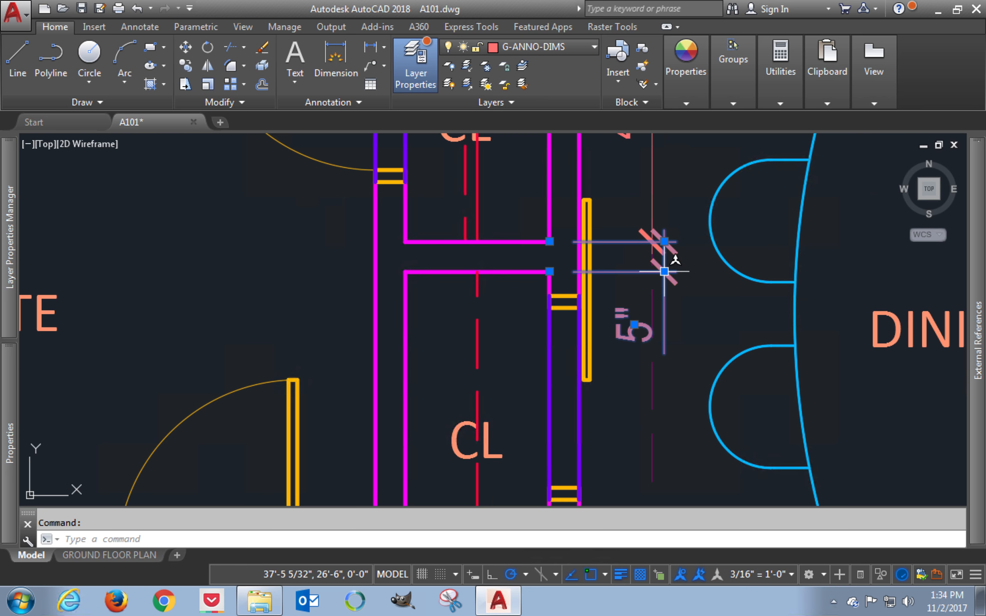
click(664, 271)
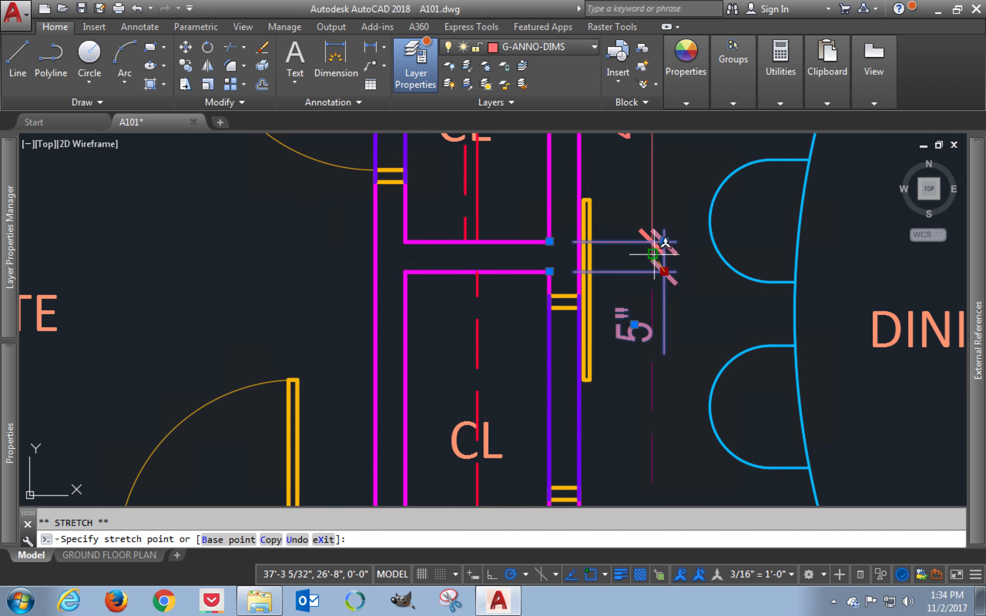
key(Escape)
key(Escape)
Dimension the lower closet vertically with DLI, from the partition's lower face to the closet's bottom wall, in line with the dimensions above
text(d)
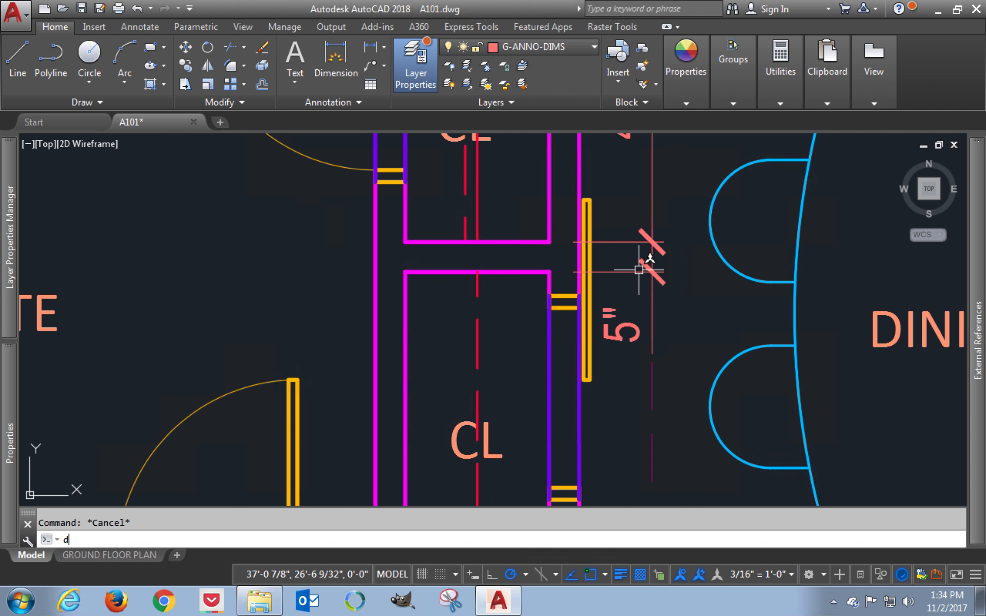
text(li)
key(Return)
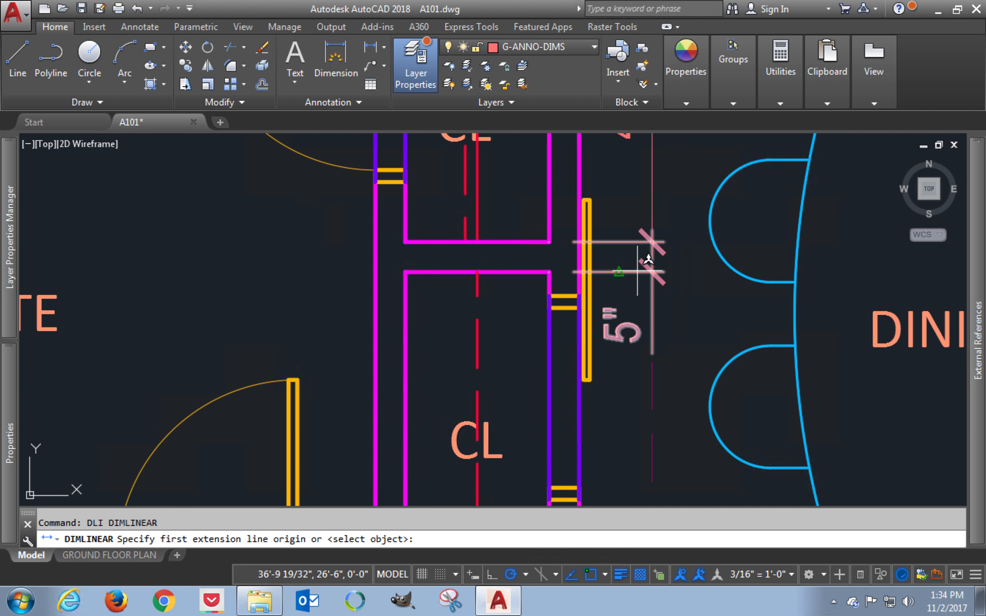
click(549, 271)
scroll(550, 272, down, 5)
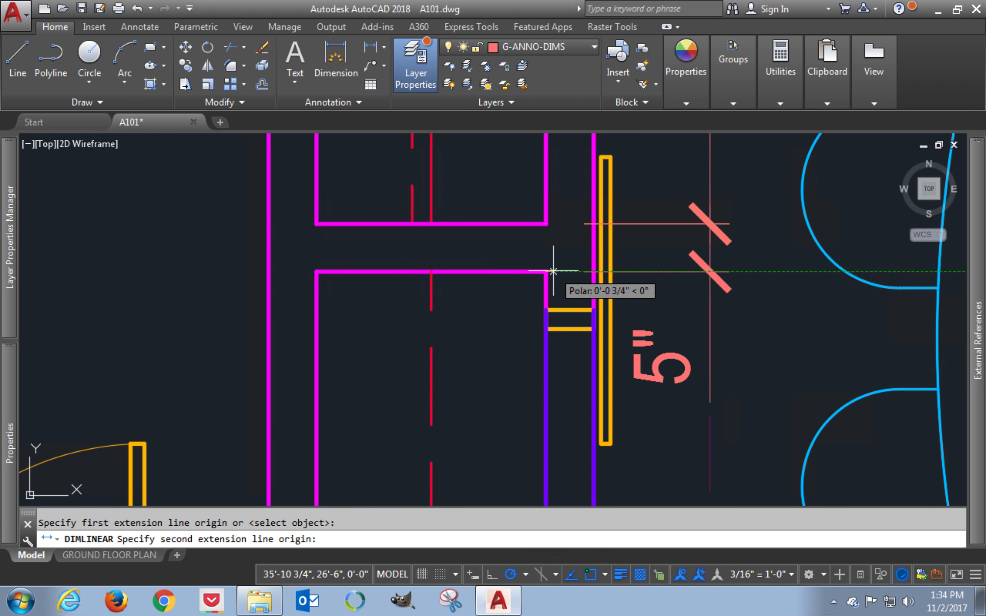
middle_drag(551, 272, 544, 217)
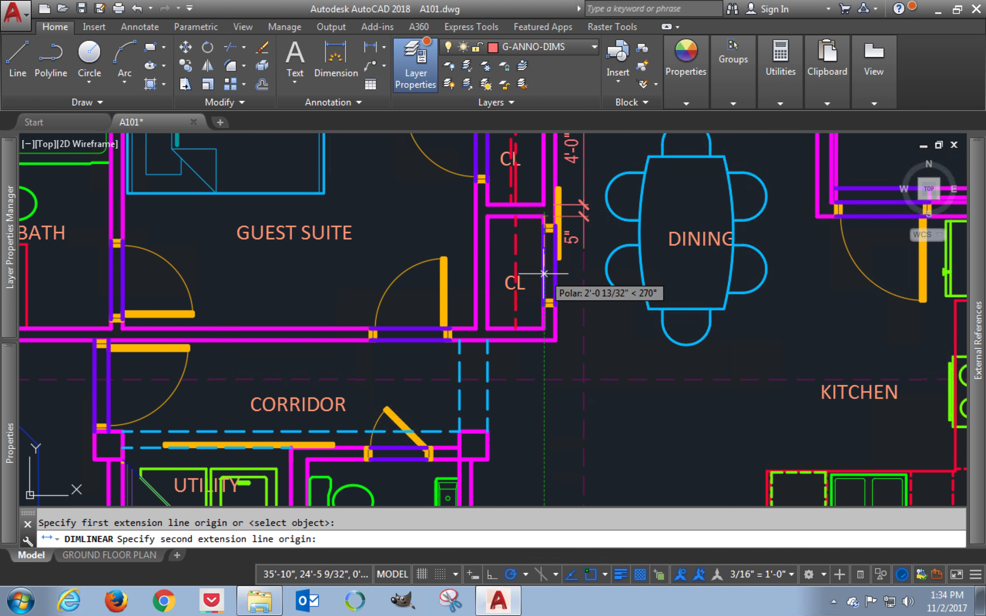
click(543, 328)
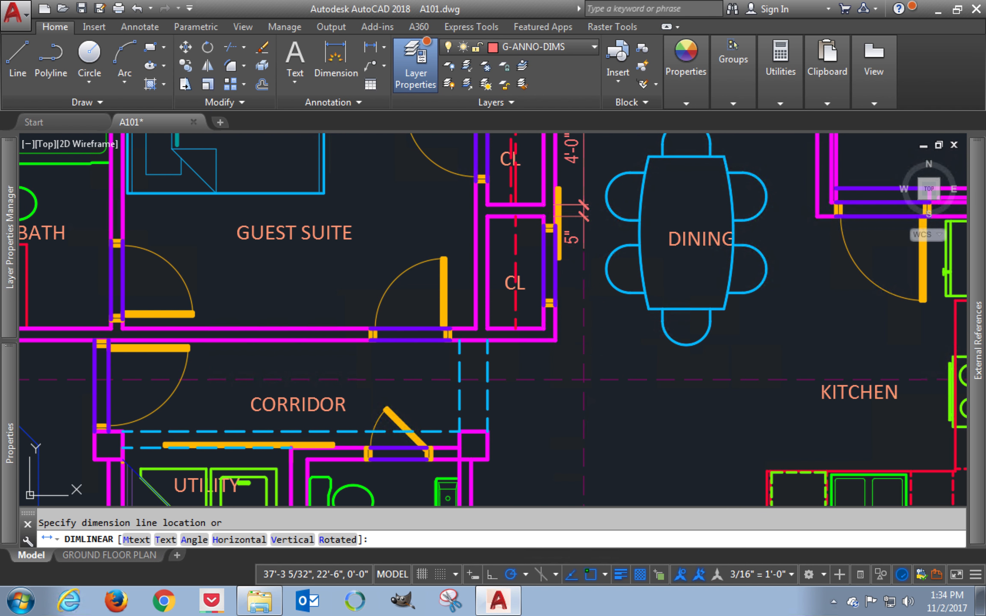
click(584, 328)
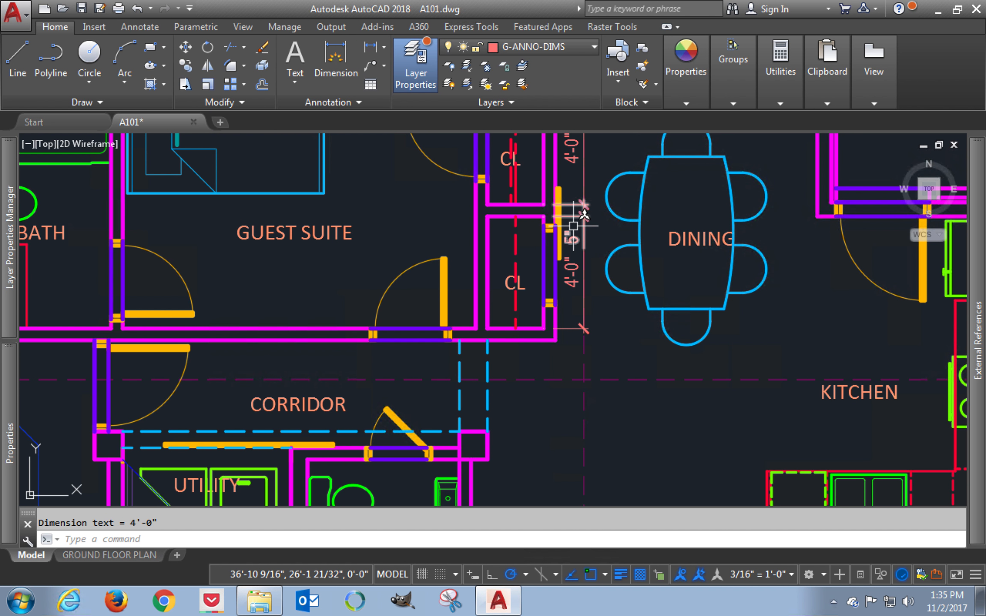
Dimension the thickness of the wall below the lower closet vertically, aligned with the closet dimension string
key(Return)
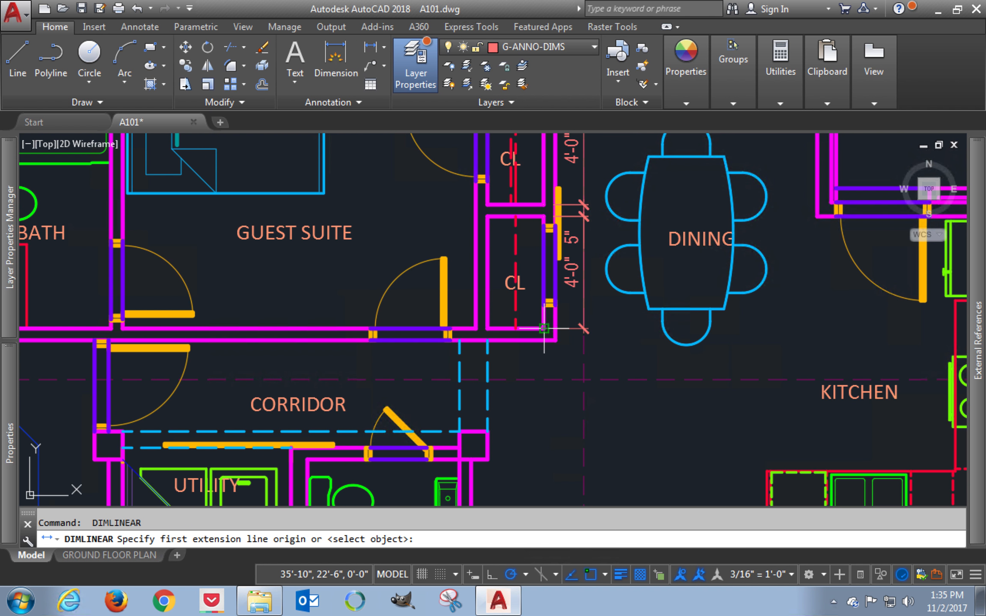
click(555, 341)
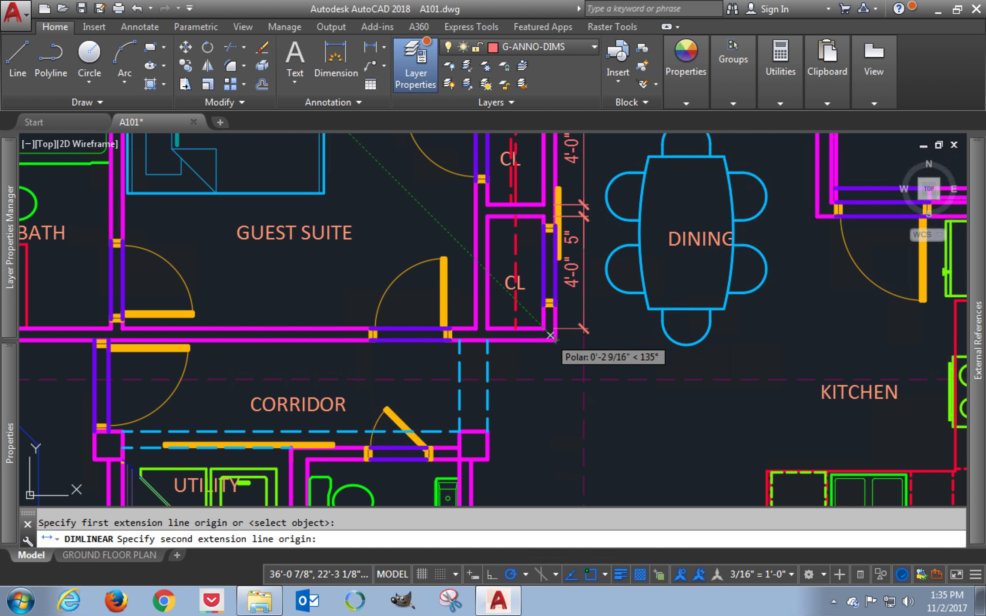
click(544, 328)
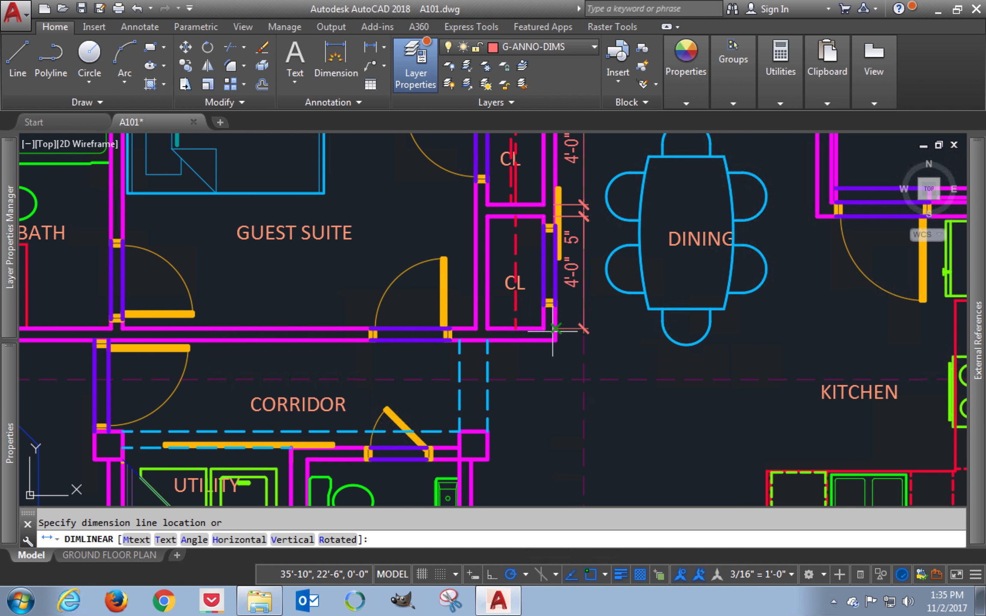
click(583, 333)
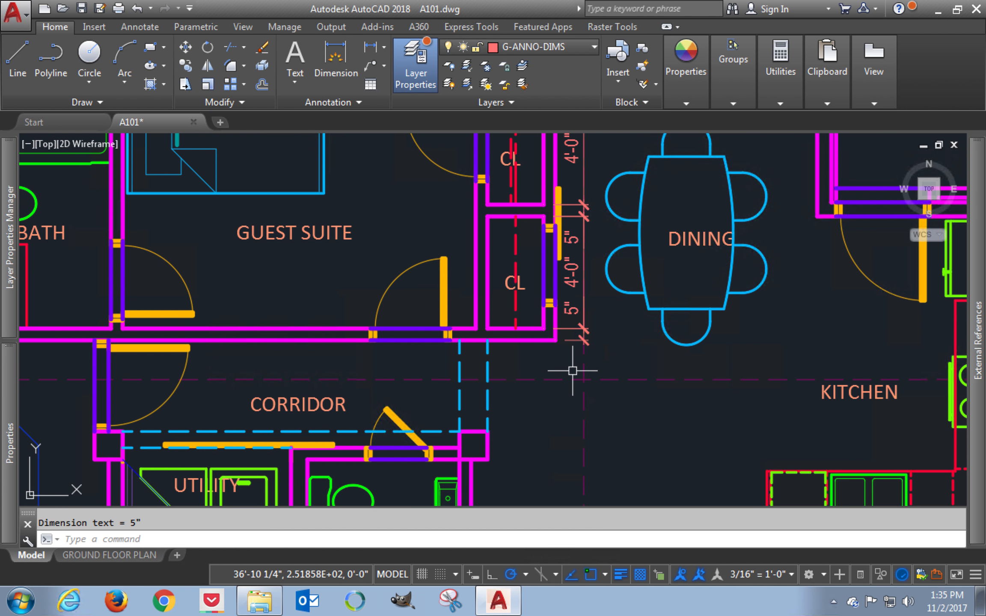
Dimension the corridor opening vertically from the closet wall's outer corner to the square pier's upper edge, in line with the string
key(Return)
click(555, 340)
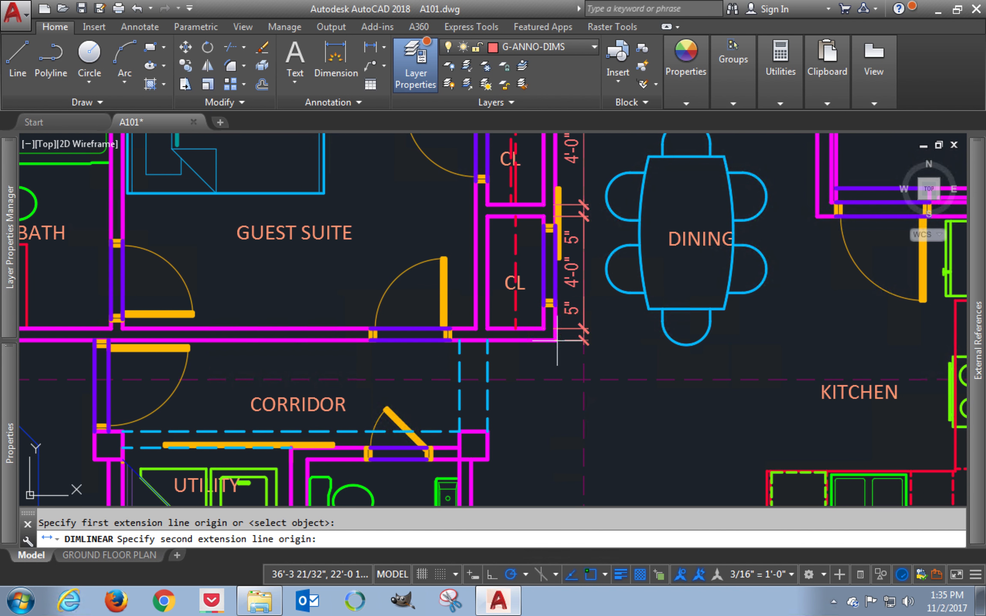
click(487, 431)
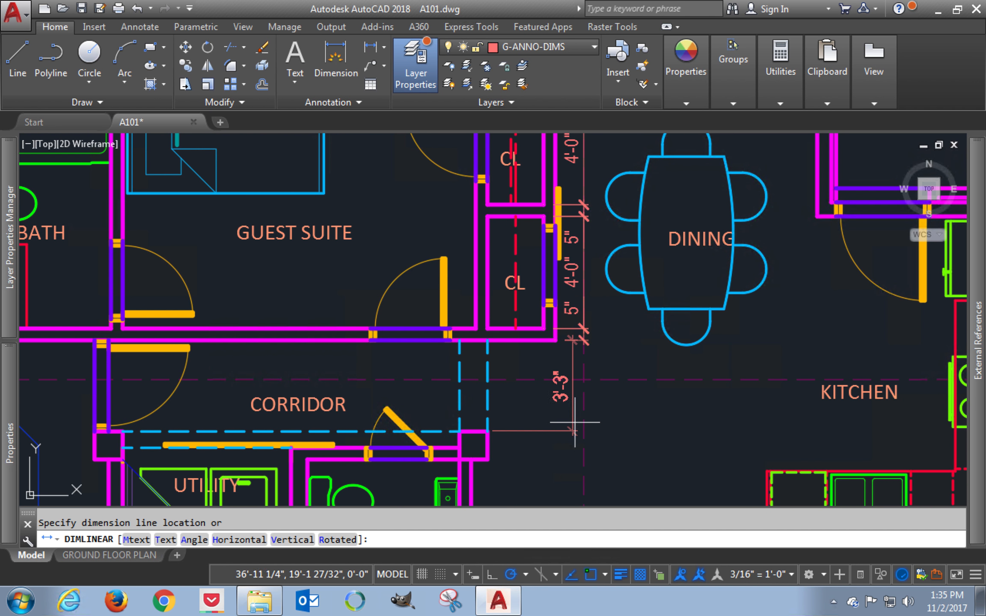
click(584, 378)
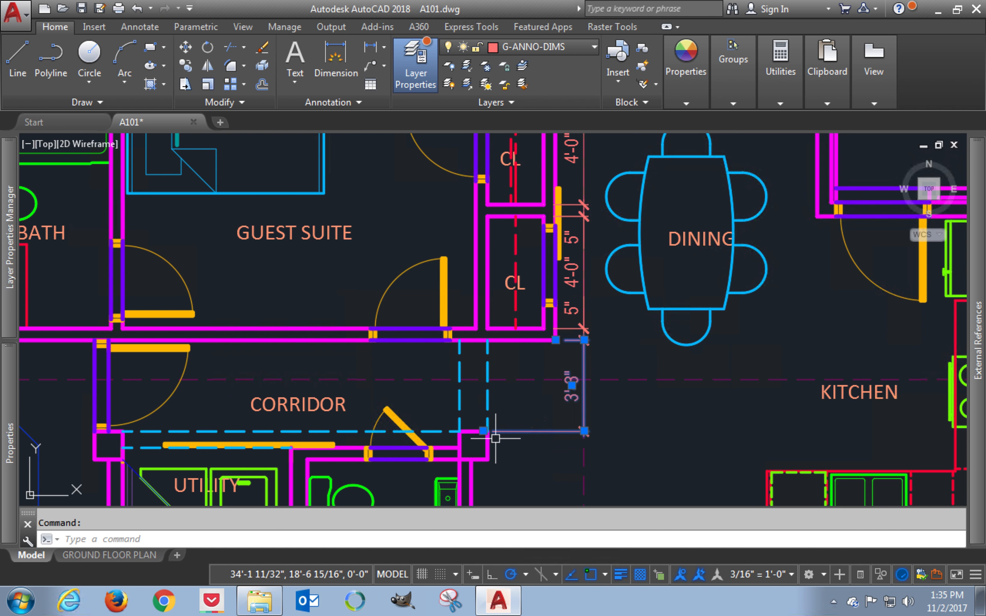
Stretch the corridor dimension's lower extension origin onto the square pier's upper outer corner
scroll(492, 438, up, 4)
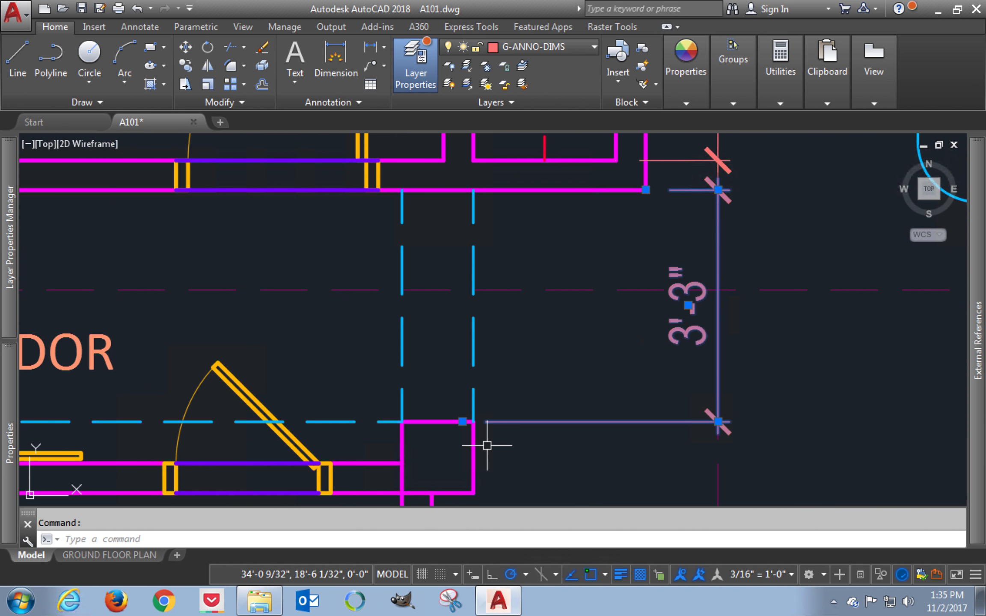
click(462, 422)
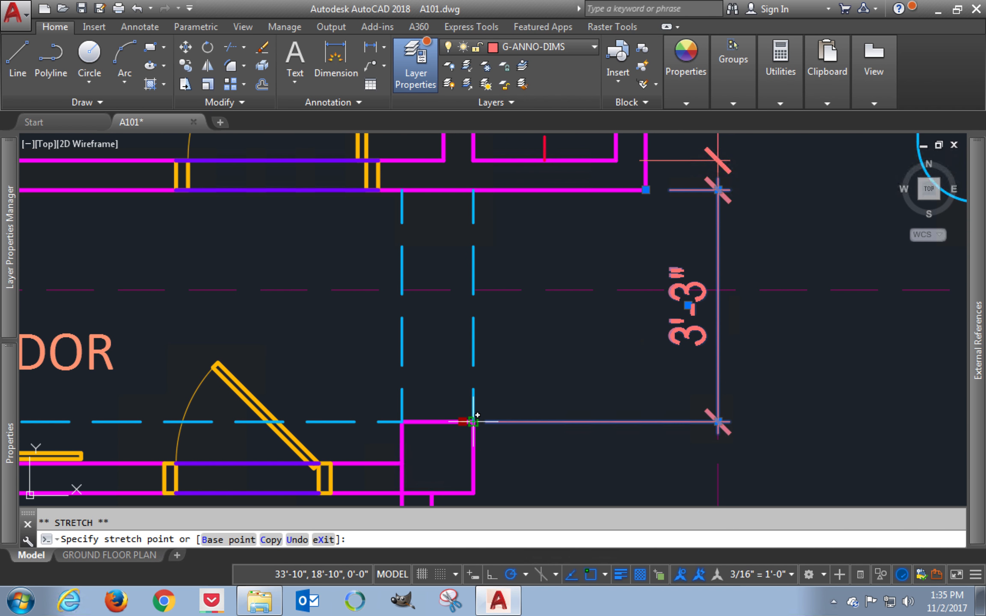
key(Escape)
key(Escape)
scroll(489, 396, down, 2)
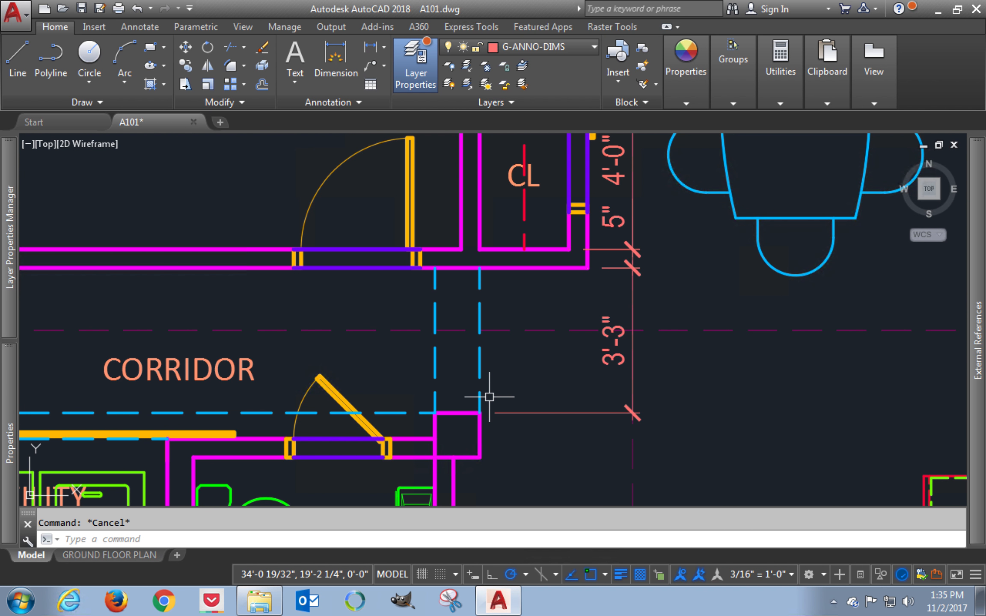
Dimension the square pier's height between its upper and lower outer corners, aligned with the corridor dimension
key(Return)
click(479, 412)
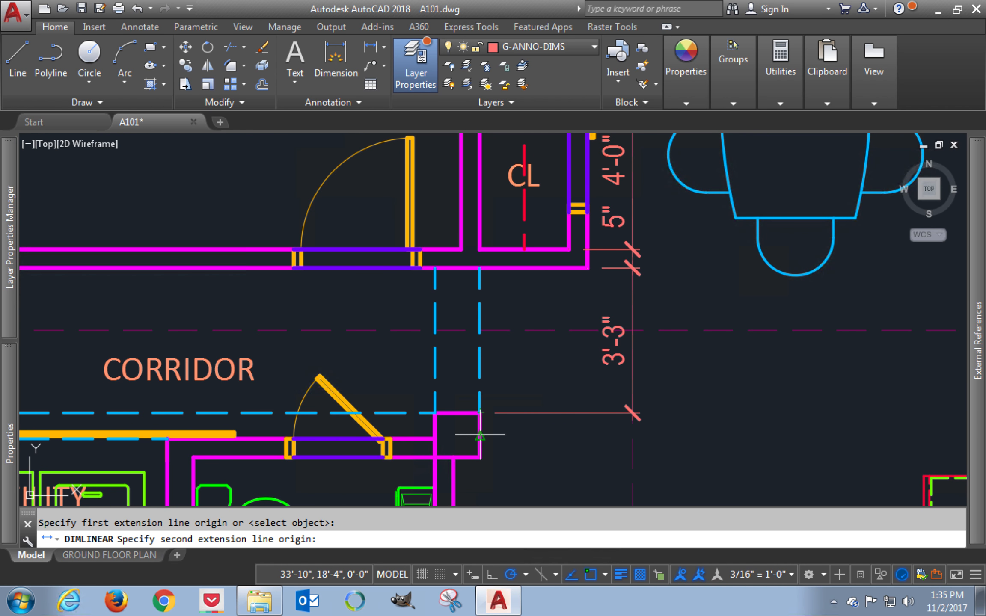
click(480, 457)
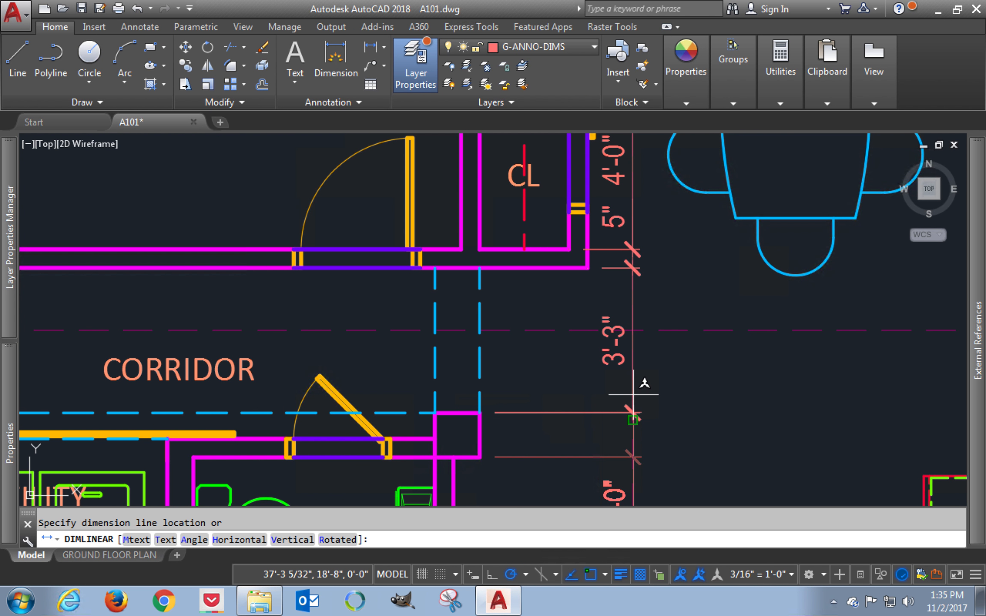
click(633, 418)
Dimension vertically from the pier's lower outer corner to the powder room's bottom inner corner, continuing the same string
middle_drag(594, 424, 588, 312)
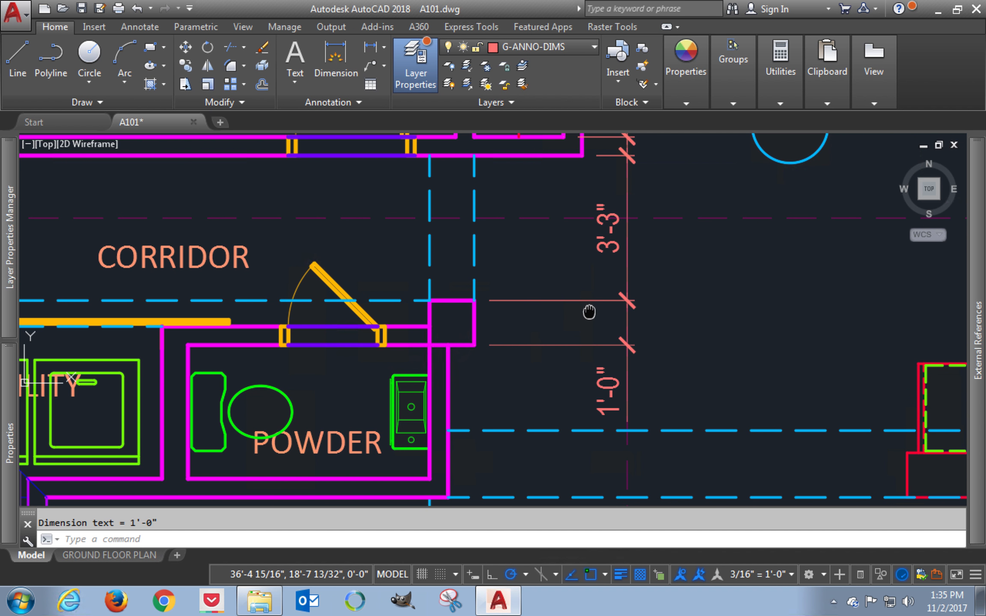
key(Return)
click(475, 343)
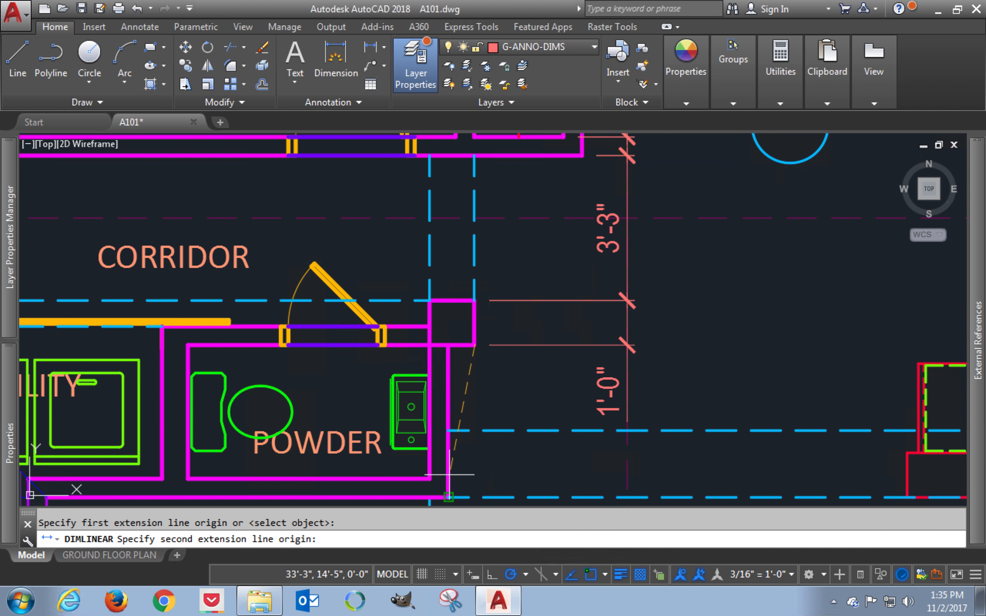
click(429, 479)
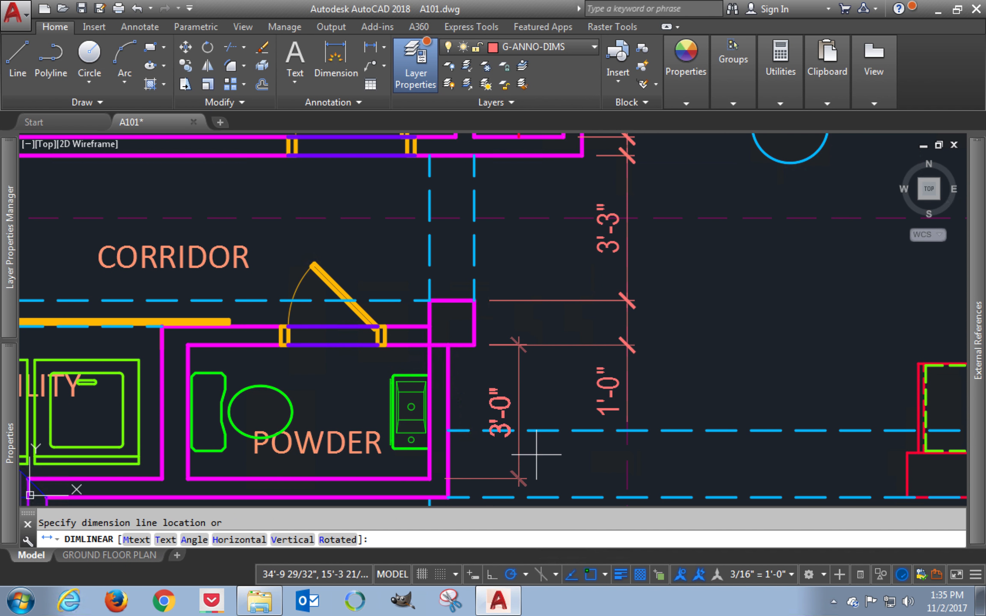
click(630, 446)
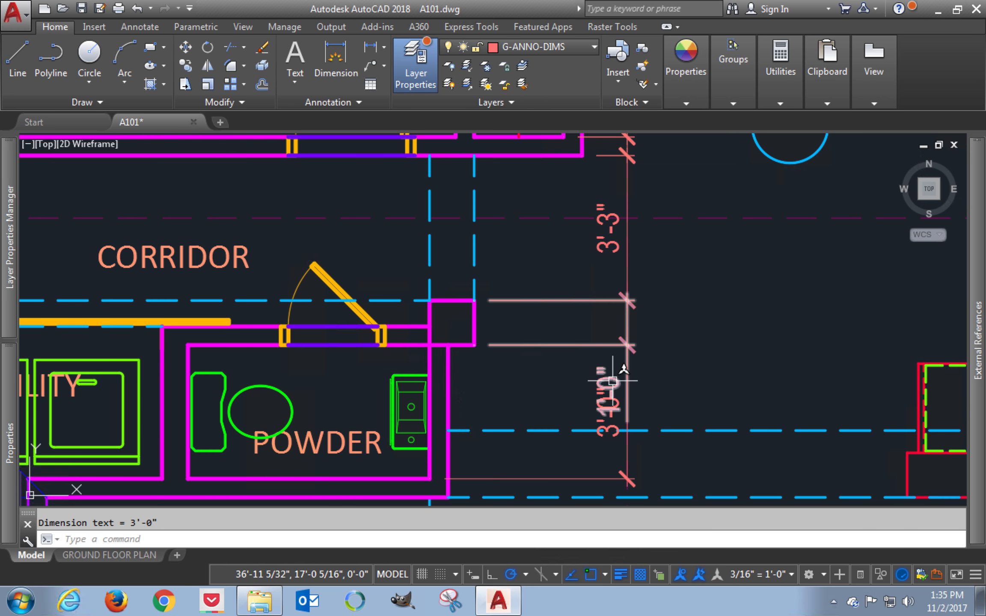
Move the pier dimension's text with a leader to the dining side, clear of the powder room dimension's text
click(611, 429)
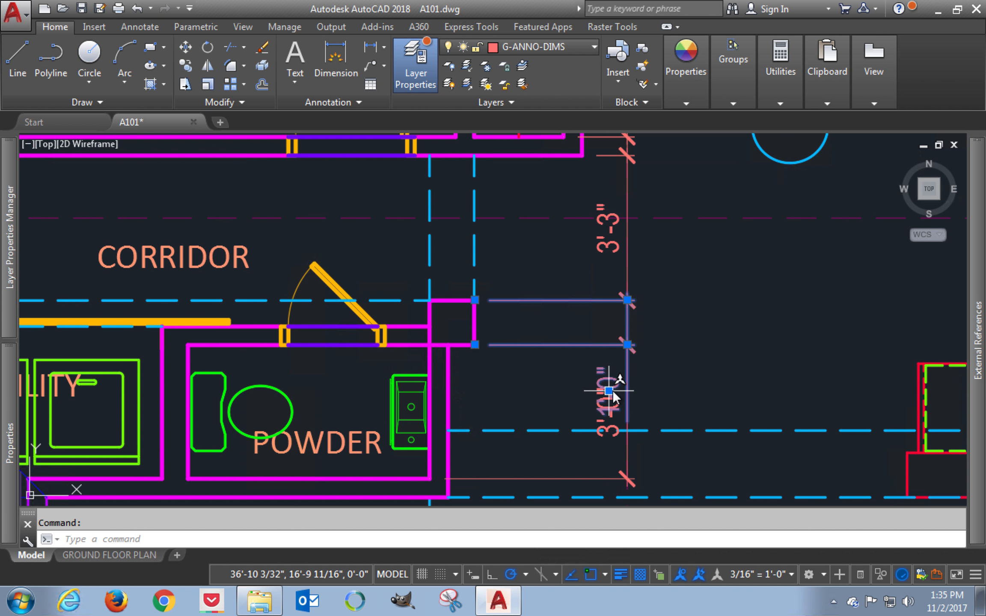
mouse_move(608, 390)
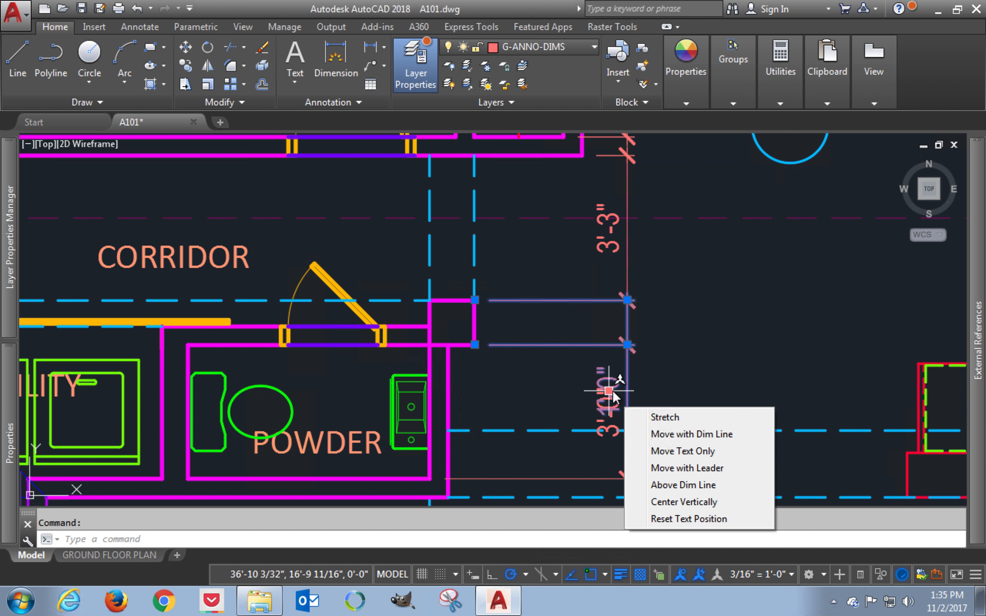
click(670, 469)
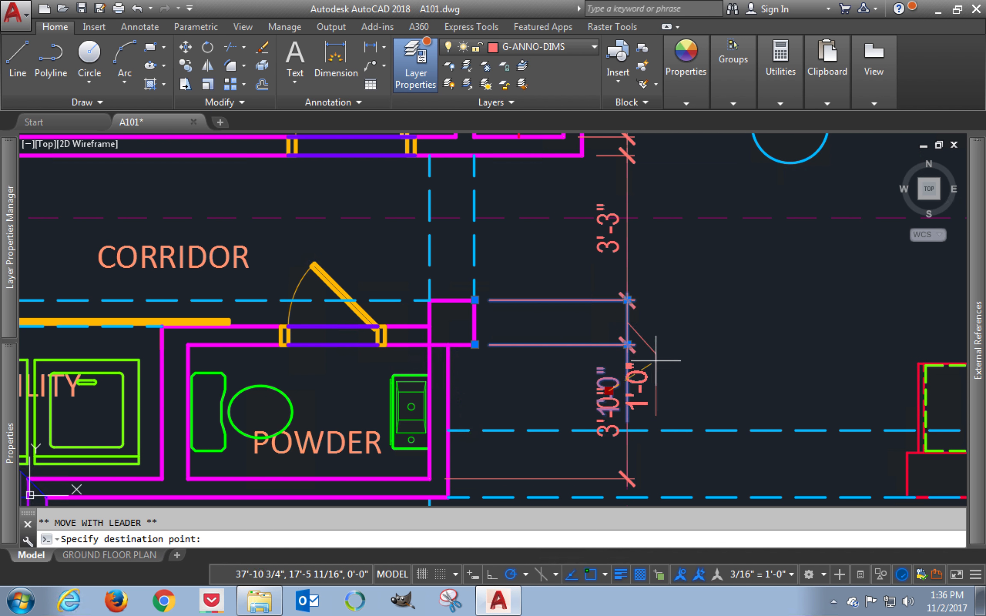
click(671, 350)
mouse_move(672, 349)
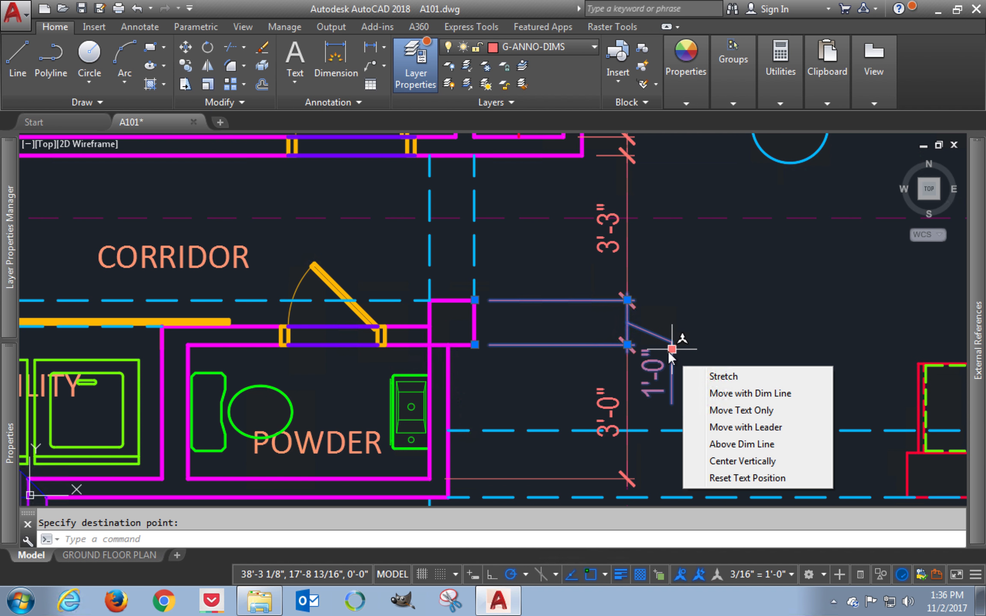
key(Escape)
Dimension the thickness of the powder room's bottom wall with DLI, aligned with the dimensions above
middle_drag(577, 393, 579, 237)
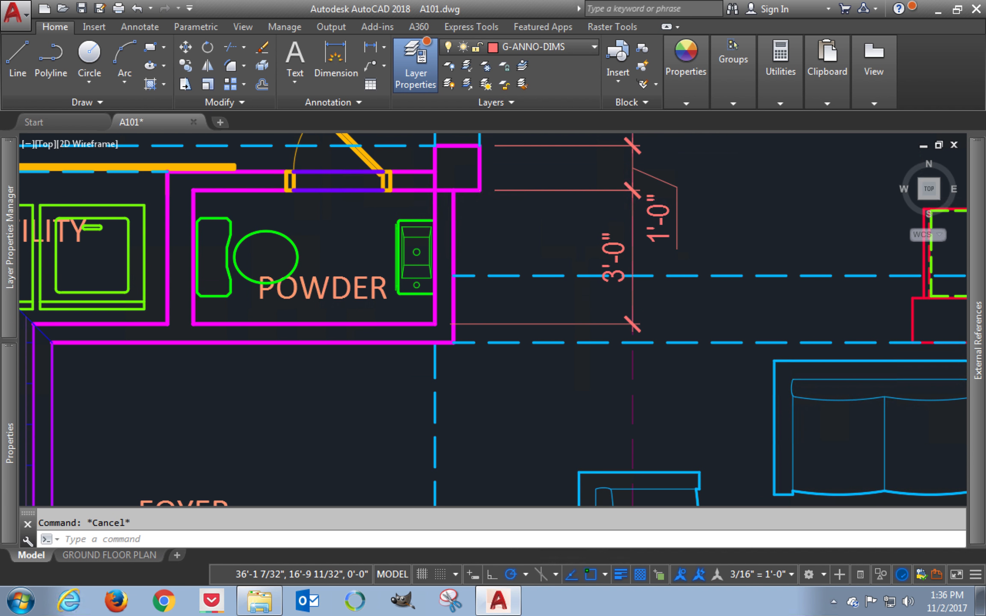
scroll(581, 235, up, 2)
scroll(580, 236, down, 2)
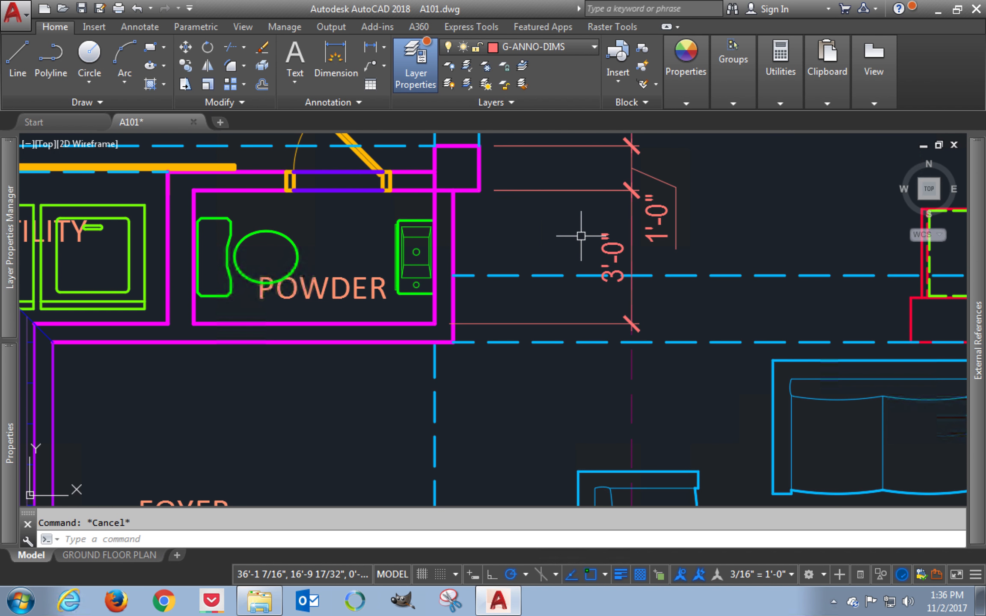
scroll(581, 236, down, 2)
text(DLI)
key(Return)
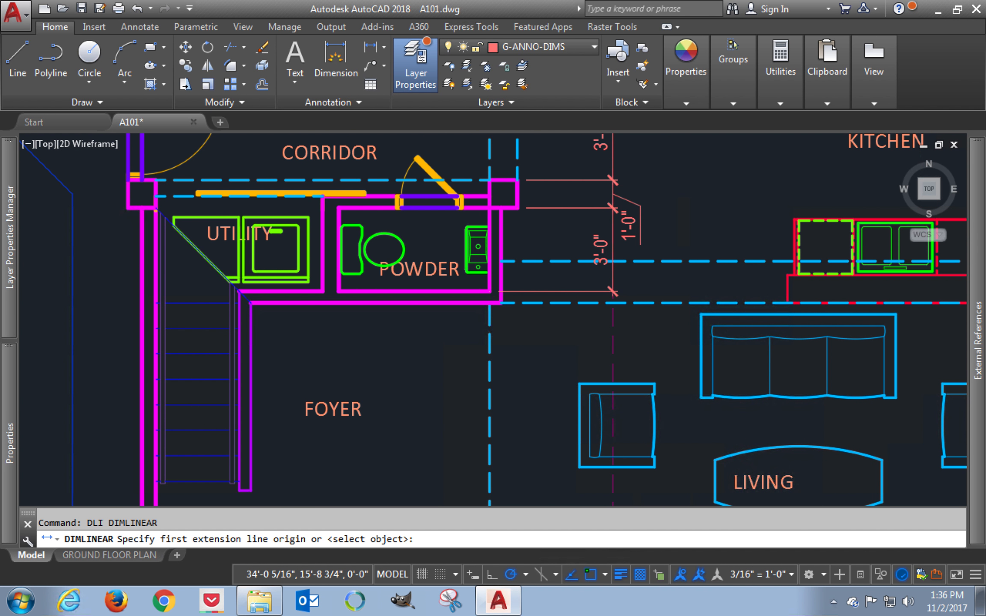
scroll(507, 280, up, 2)
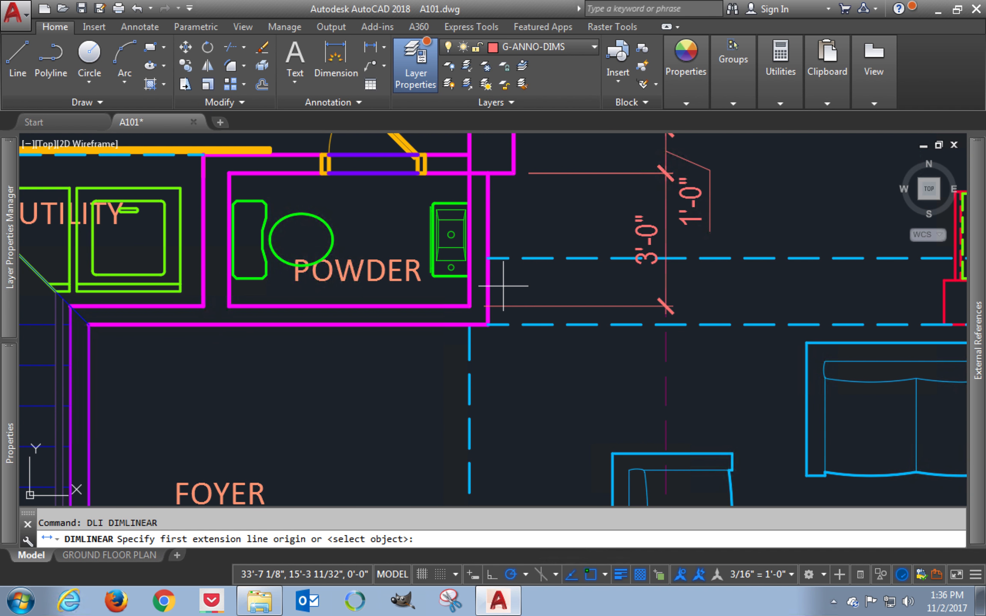
click(469, 305)
click(488, 325)
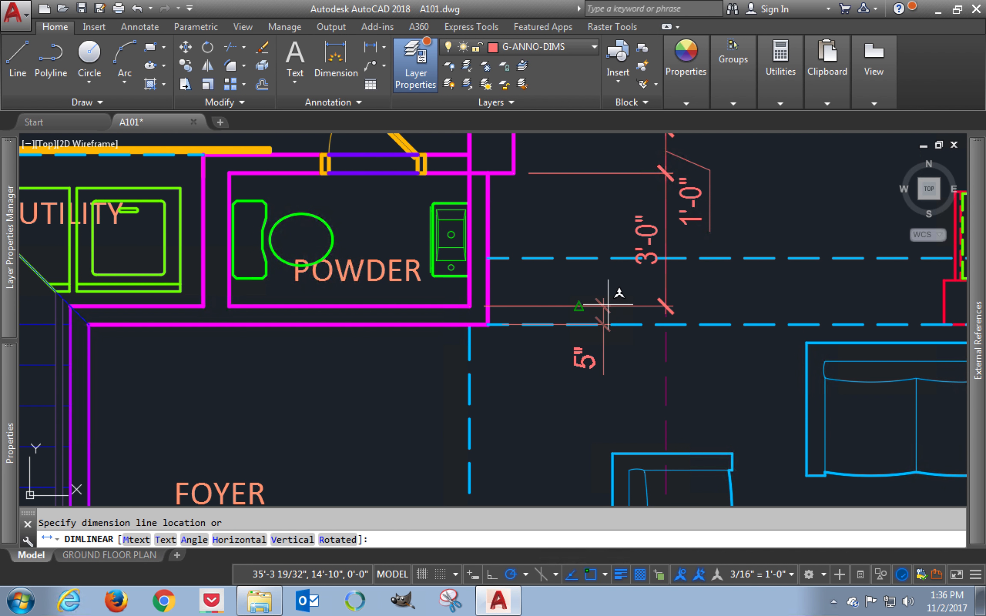
click(665, 306)
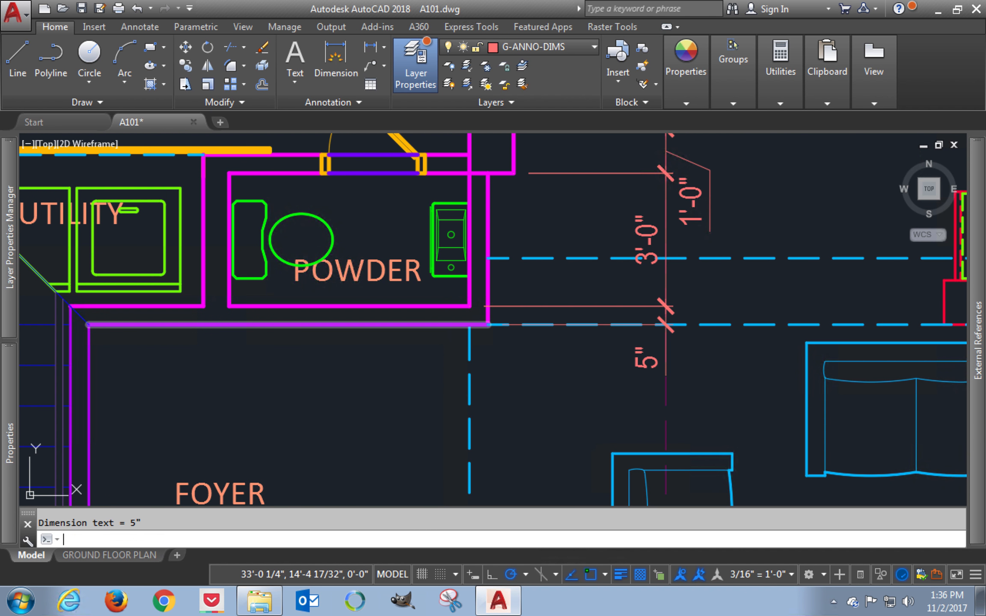
Dimension vertically from the powder room wall's foyer-side corner to the front wall's inner corner, in line with the string
key(Return)
click(487, 324)
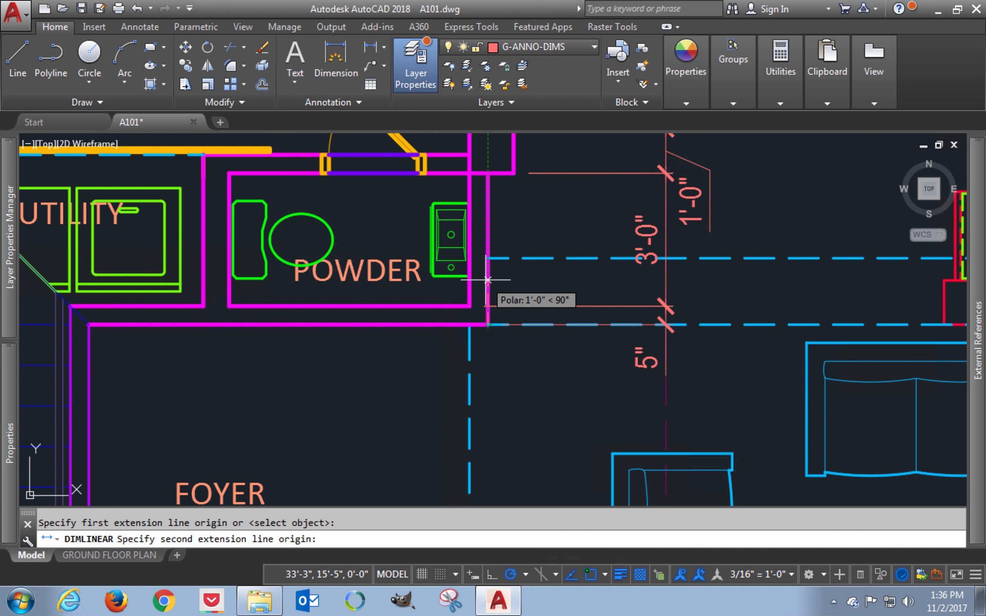
scroll(488, 306, down, 2)
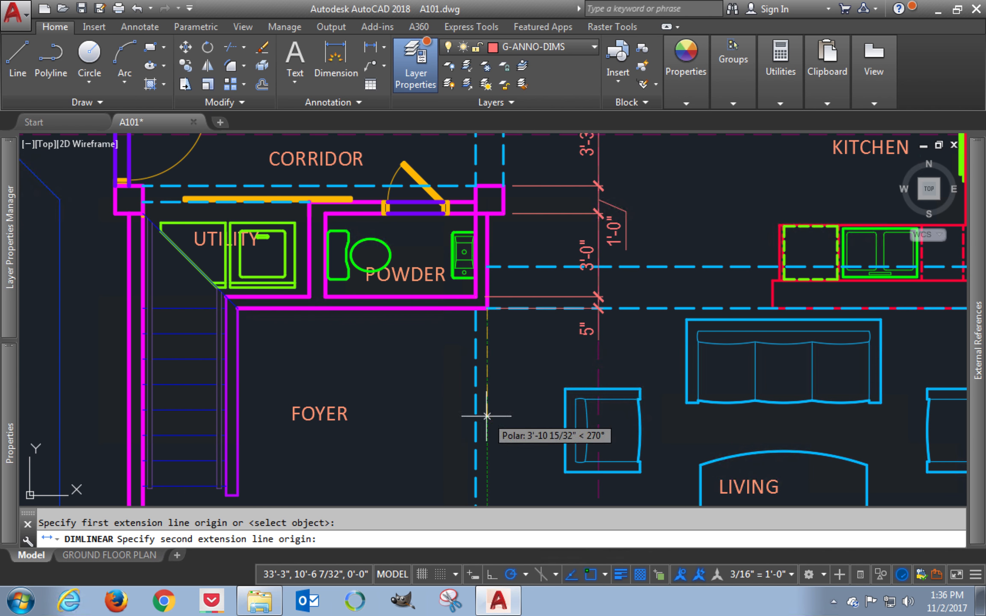
middle_drag(485, 408, 497, 220)
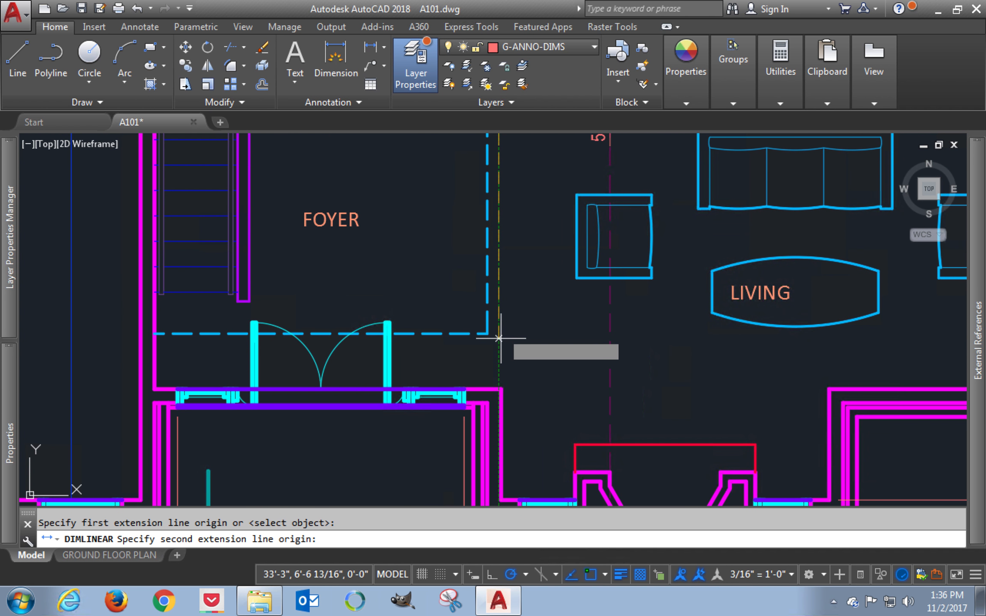
click(501, 388)
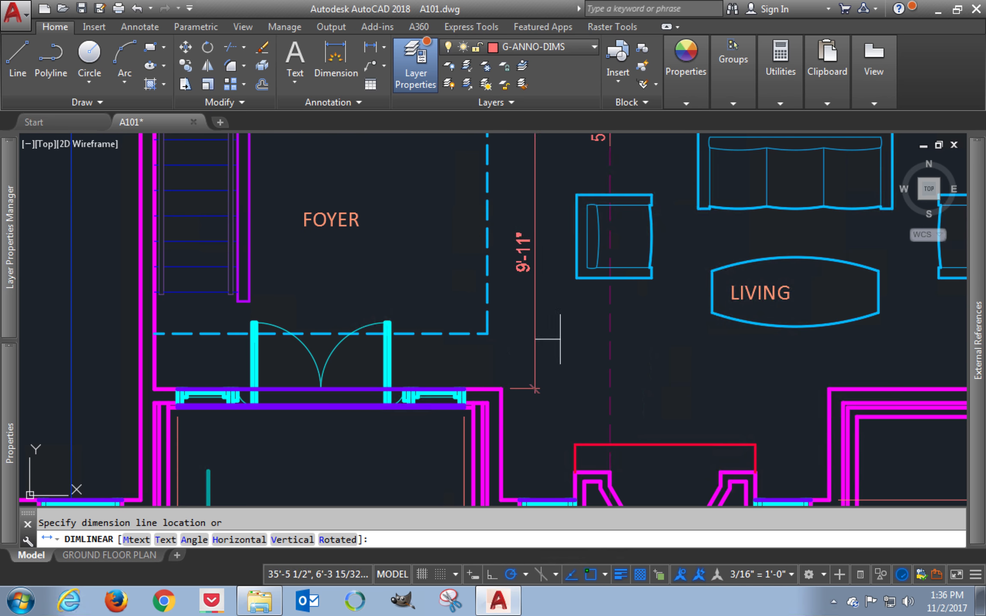
click(608, 319)
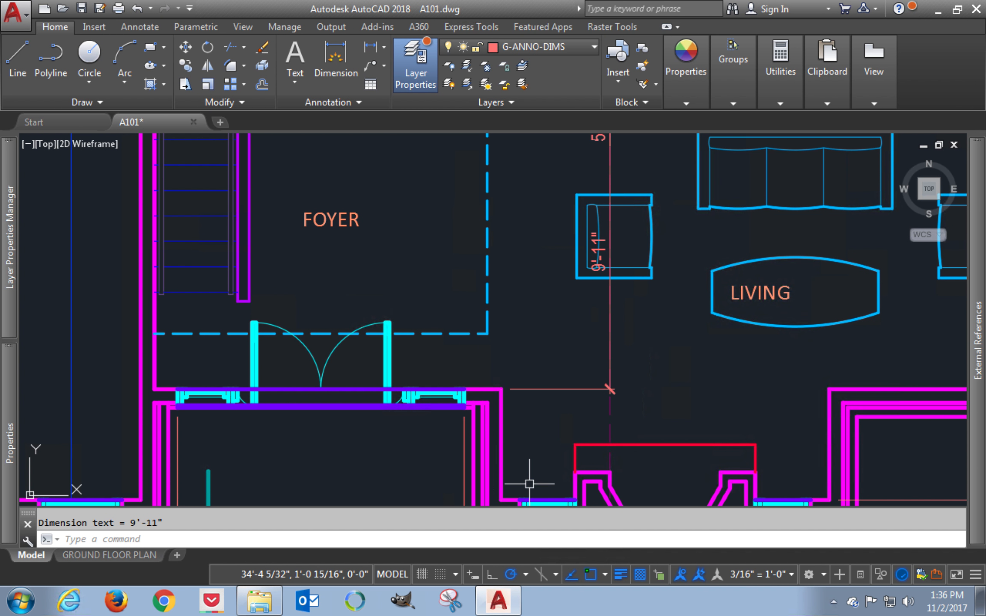
Dimension the front wall's framing thickness from its inner corner to the framing's outer corner near the fireplace, in line with the string
mouse_move(528, 482)
middle_down()
mouse_move(485, 377)
mouse_move(342, 371)
middle_up()
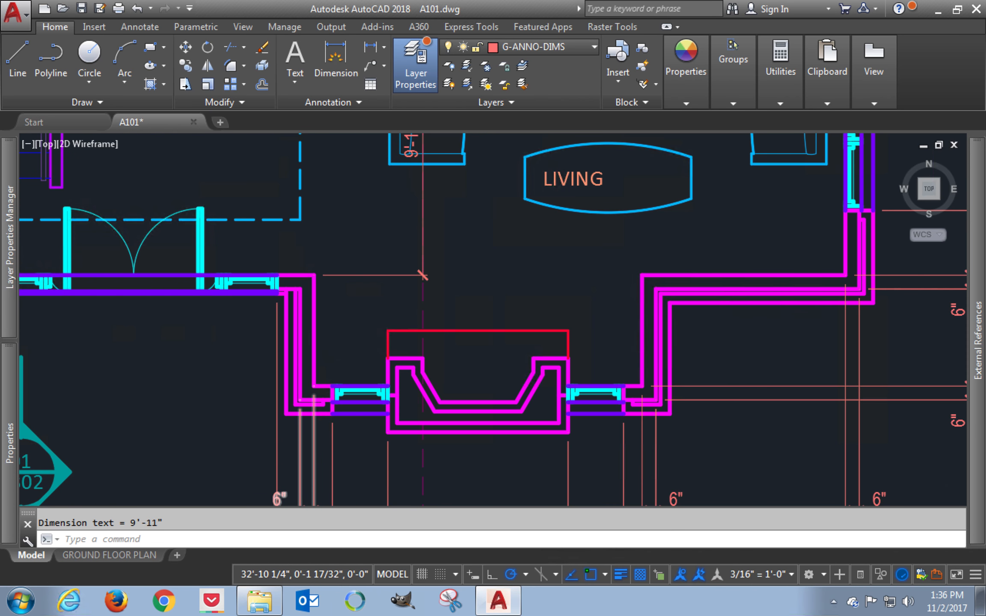
scroll(301, 395, up, 2)
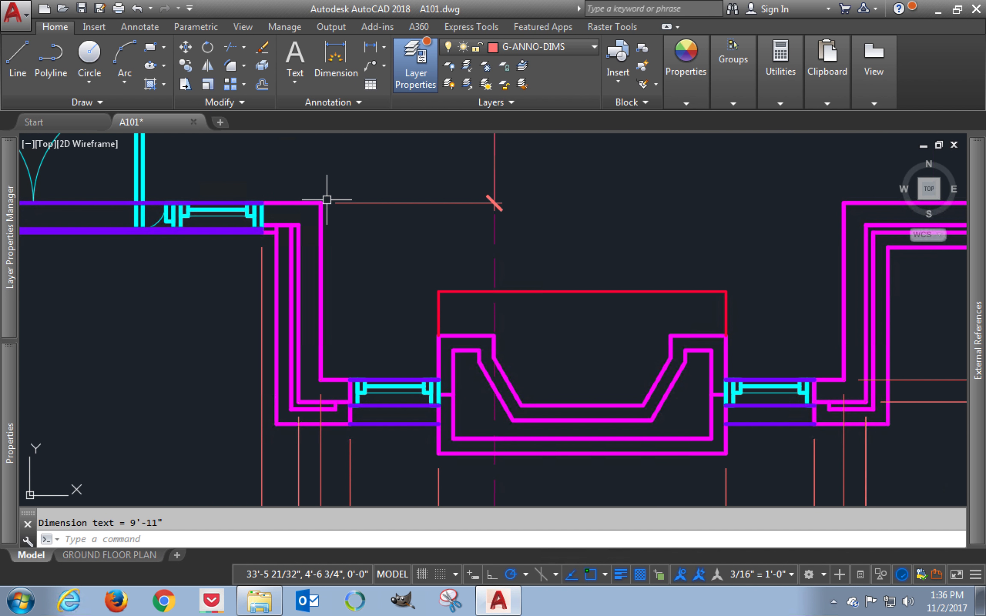
click(373, 50)
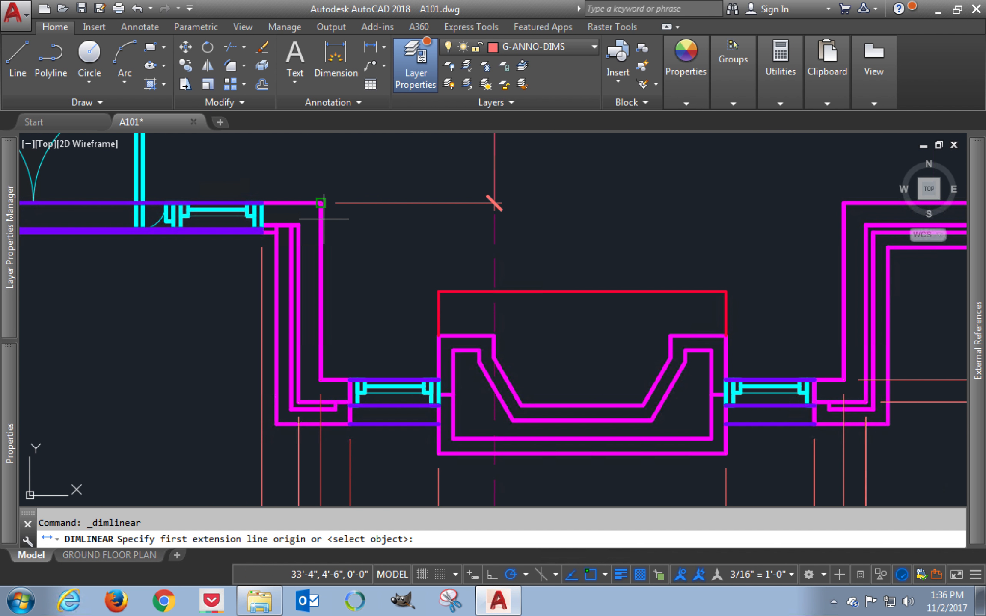
click(320, 203)
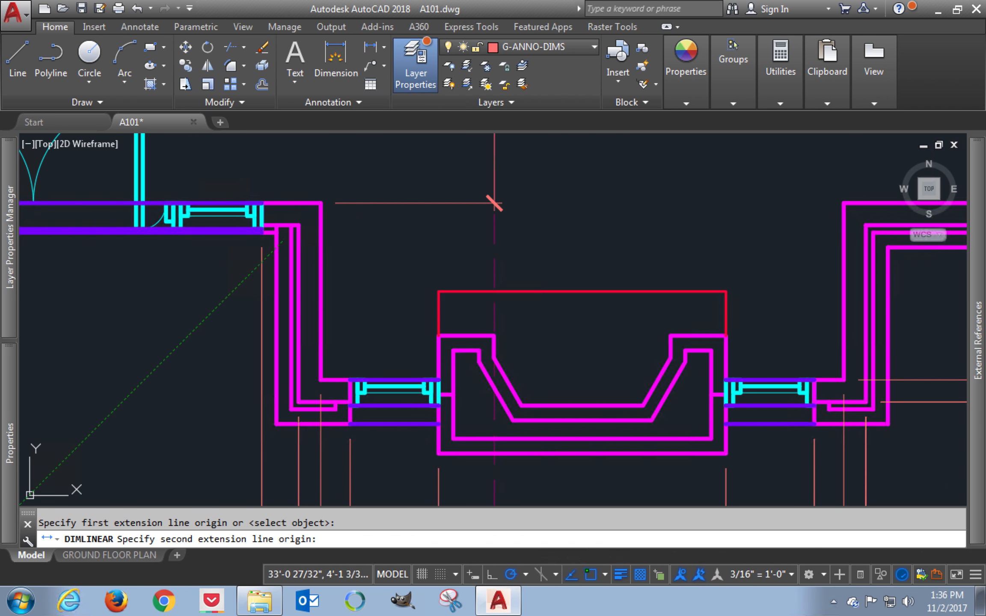
click(298, 225)
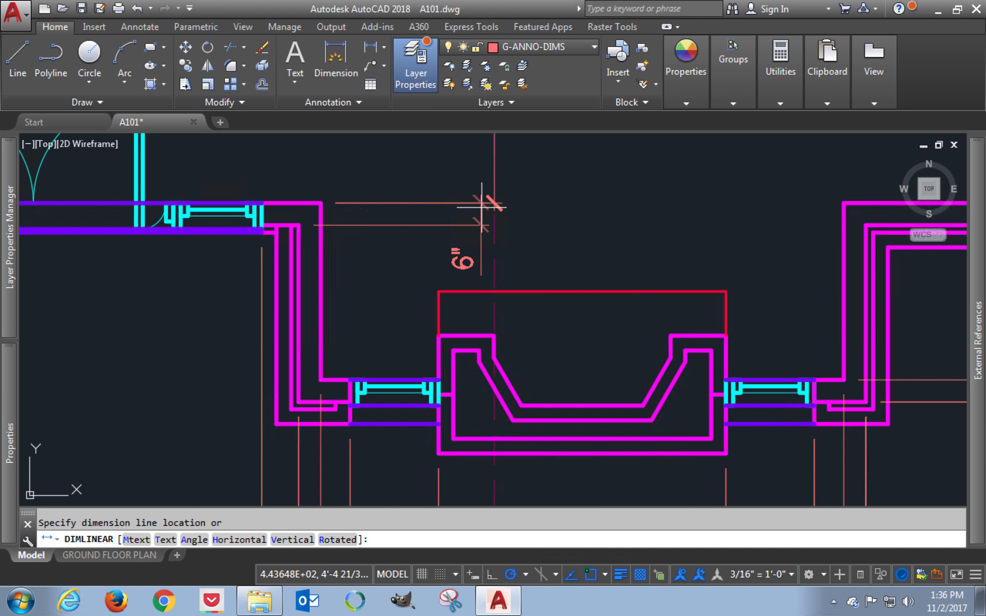
click(495, 204)
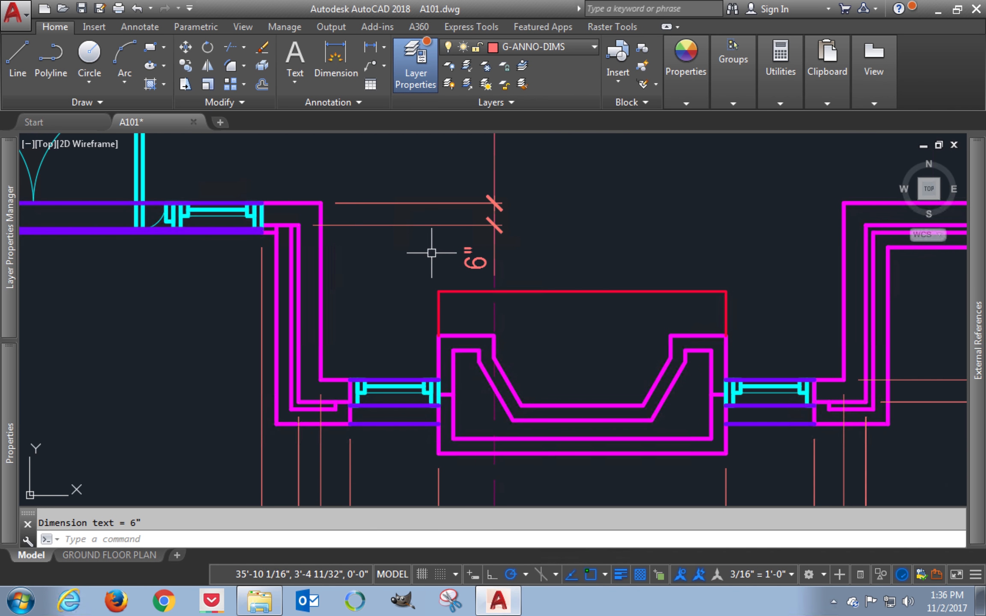
Erase the front wall's thickness dimension and redraw it with the origins reversed so its text sits above the wall
click(481, 256)
text(e)
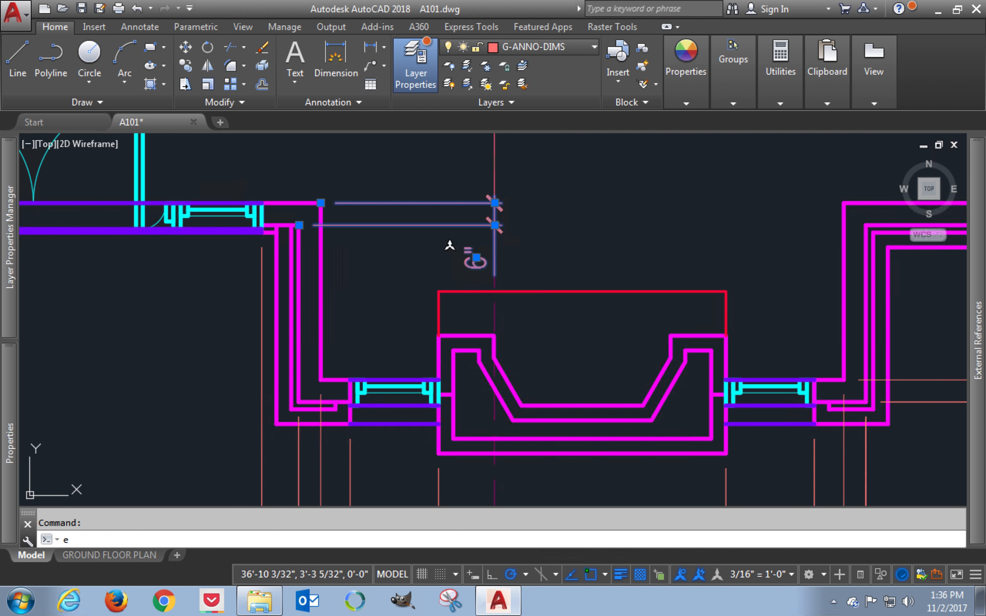
key(Return)
text(dli)
key(Return)
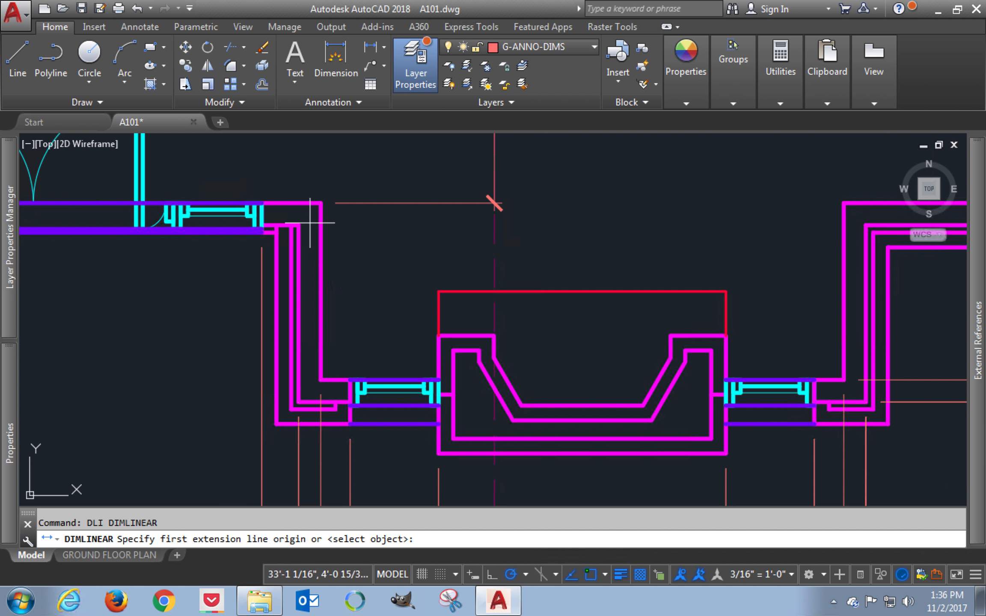
click(298, 225)
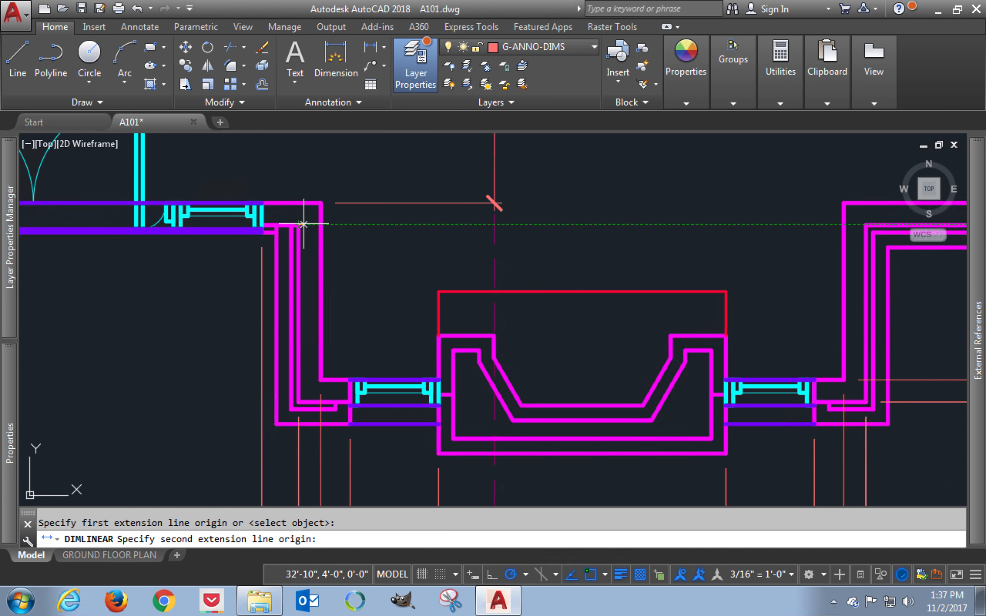
click(321, 204)
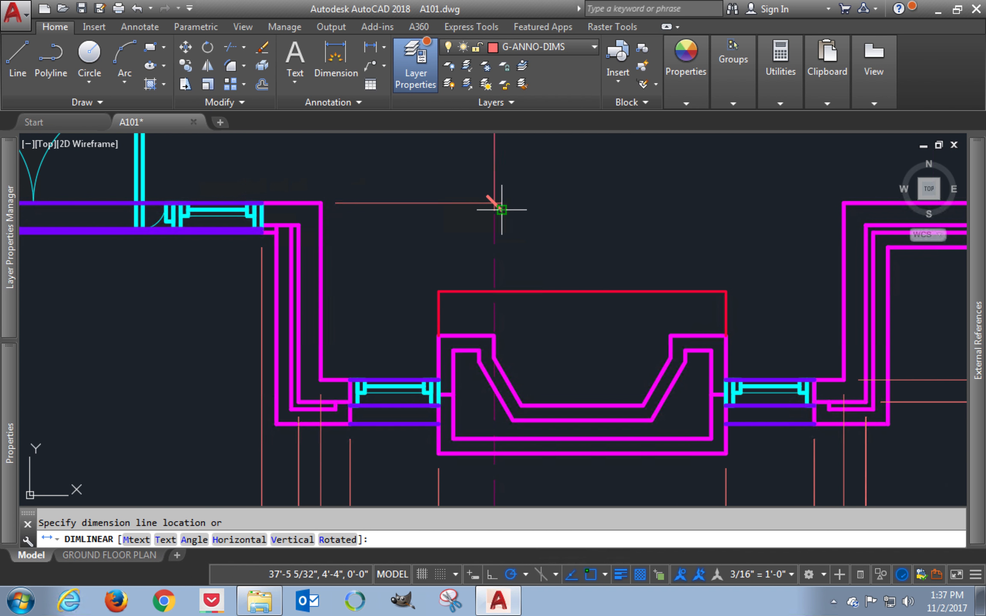
click(486, 214)
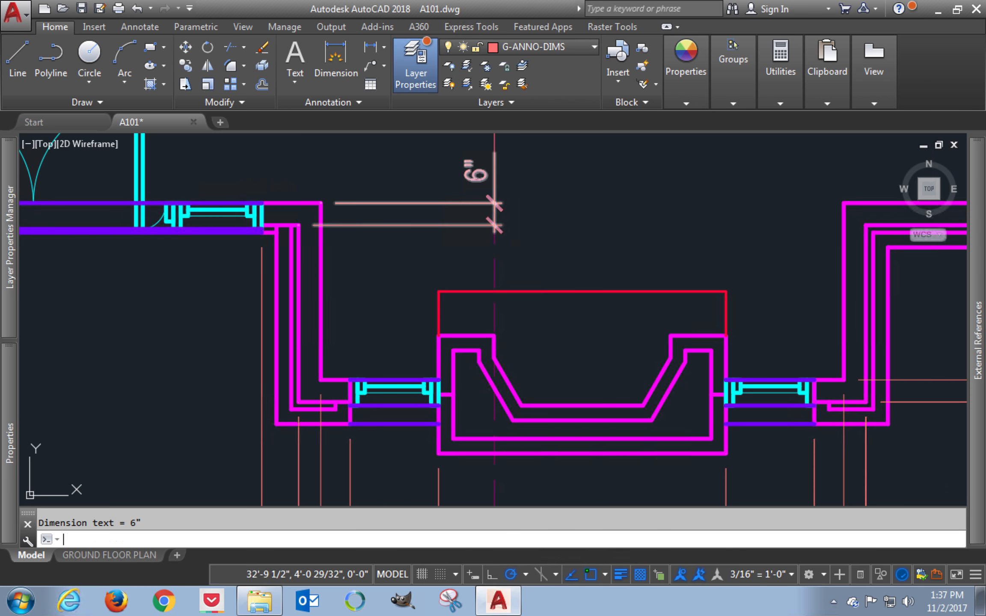
Dimension vertically from the framing's outer corner to the bay's inner wall face where it meets the fireplace, continuing the string
key(Return)
click(299, 225)
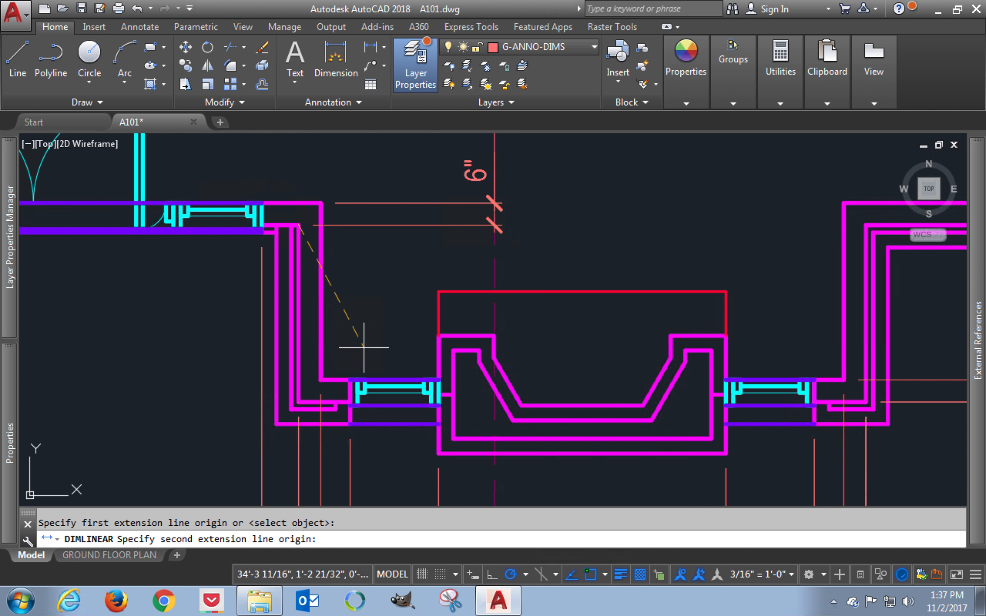
click(439, 375)
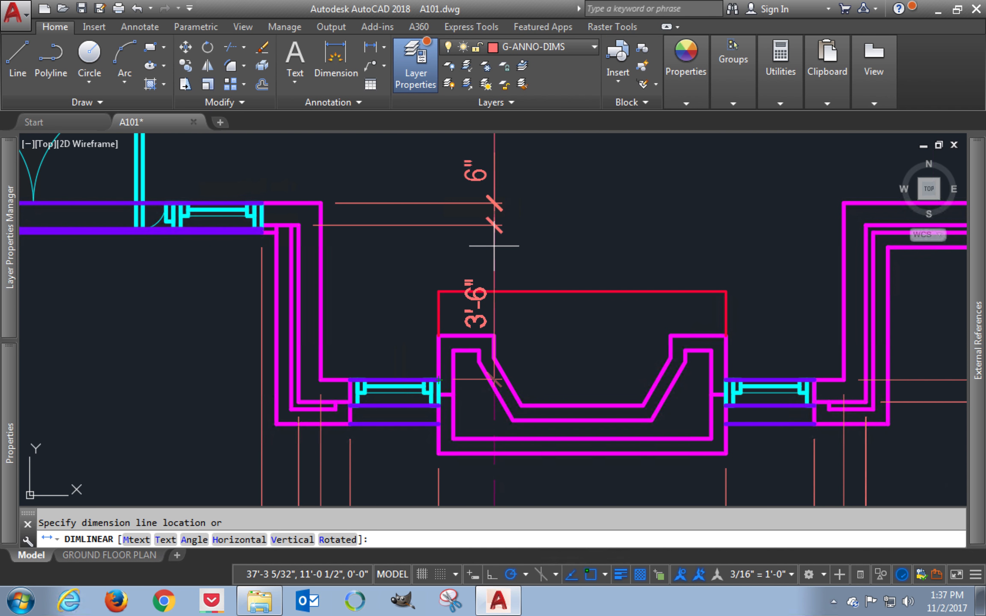
click(495, 231)
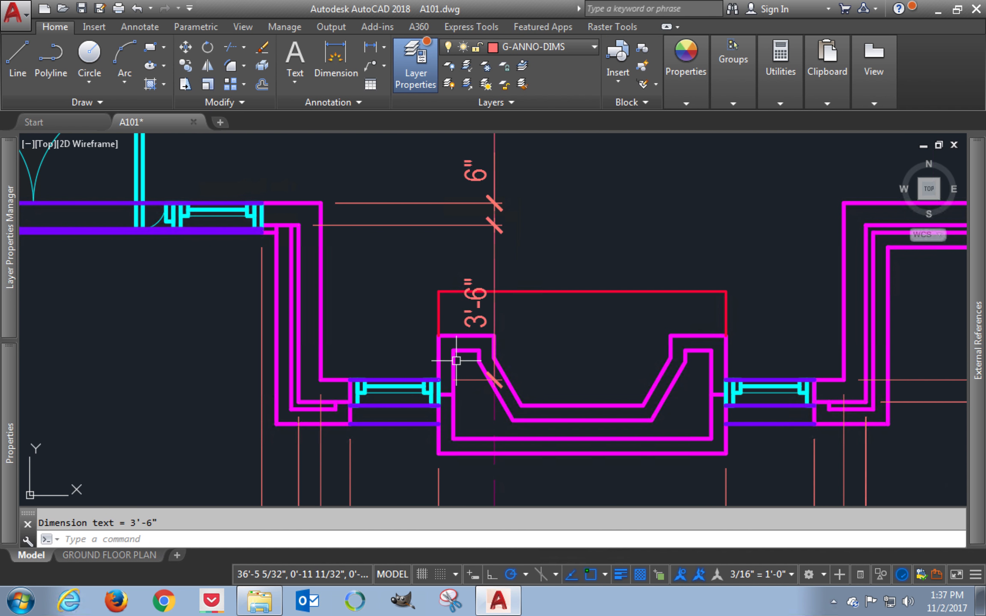
key(Return)
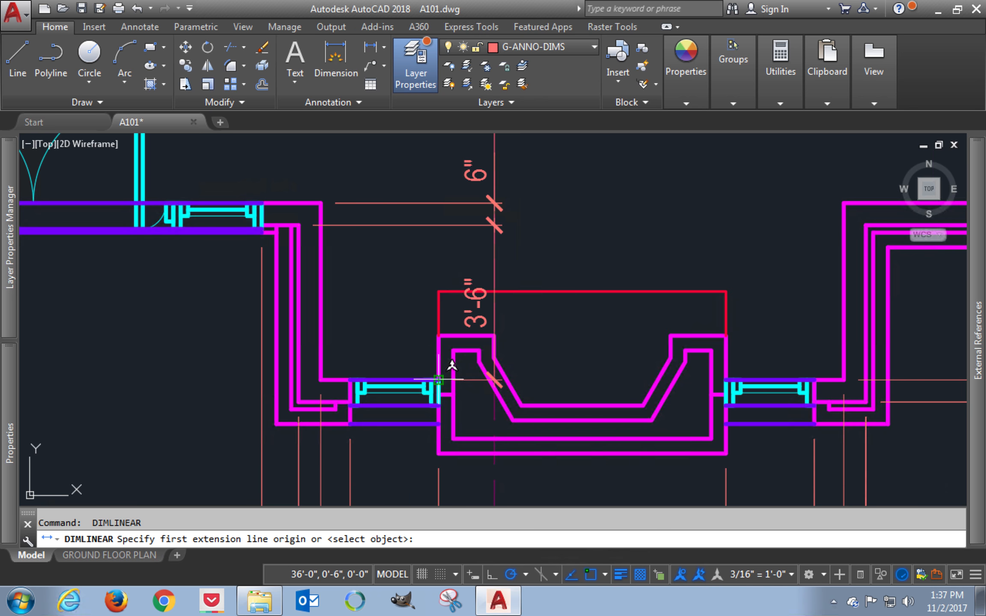
key(Escape)
Erase the bay depth dimension and the front wall's thickness dimension beside the fireplace
mouse_move(380, 370)
middle_down()
mouse_move(326, 339)
mouse_move(281, 372)
middle_up()
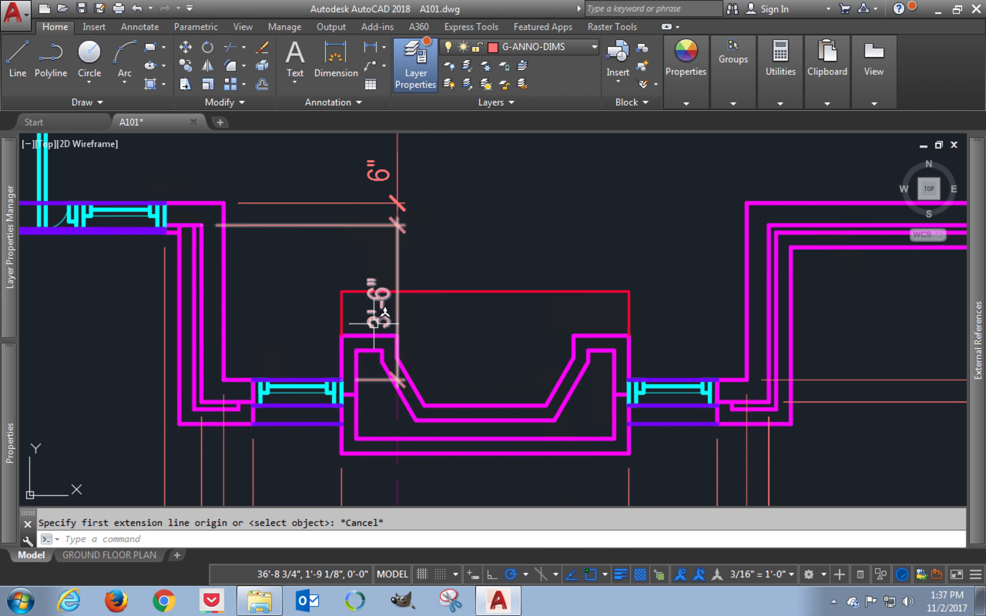
text(e)
key(Return)
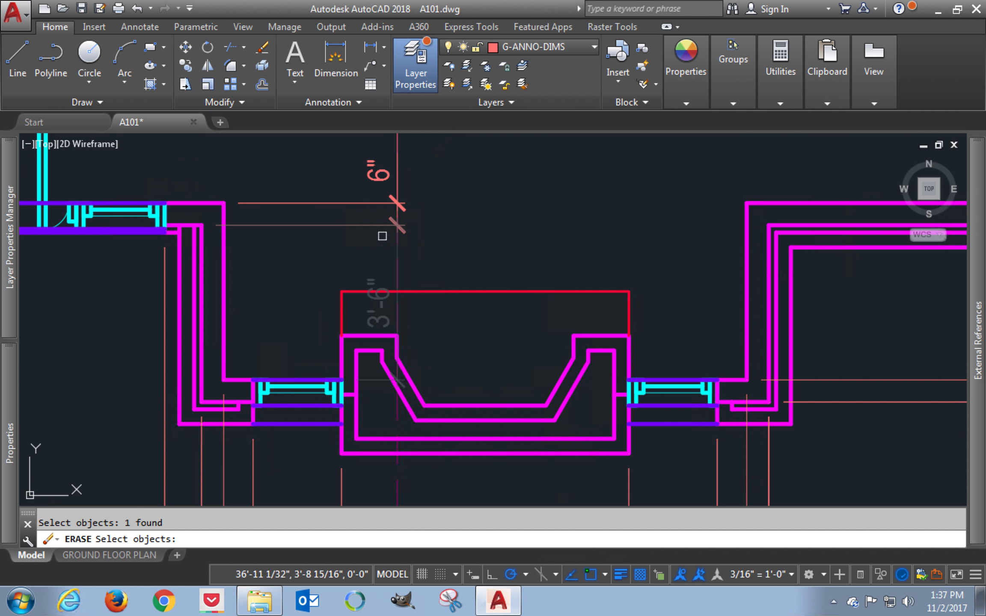
key(Return)
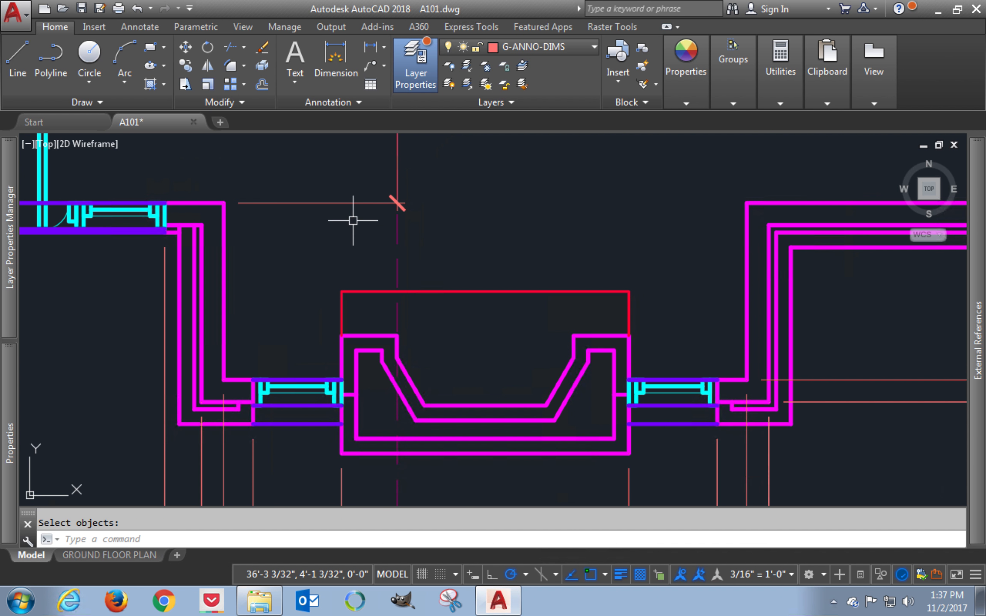
Draw a horizontal line from the foyer dimension's lower end across the living room, stopping just short of the opposite wall corner
scroll(352, 229, down, 4)
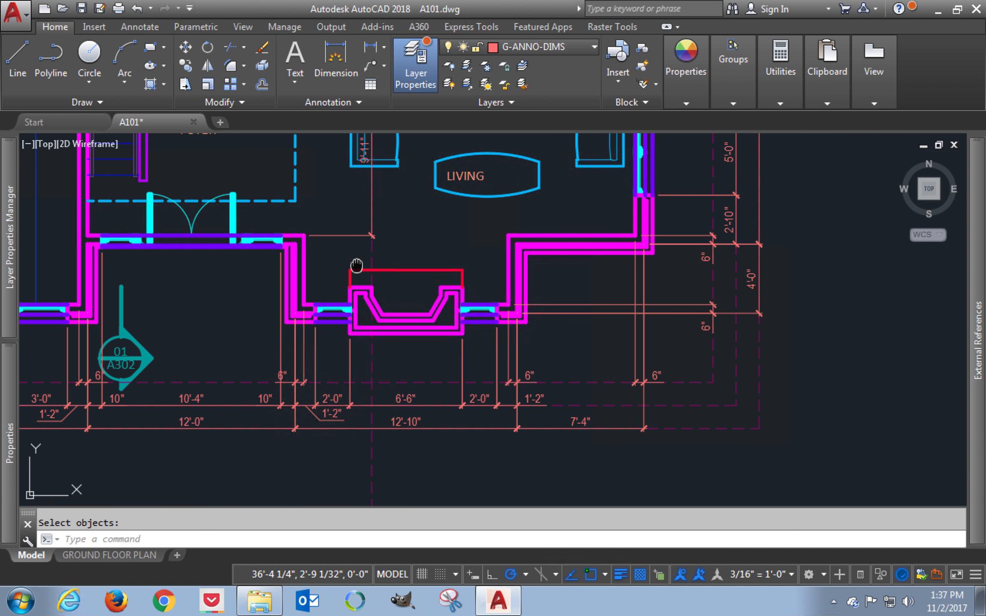
mouse_move(359, 267)
middle_down()
mouse_move(397, 301)
mouse_move(459, 329)
middle_up()
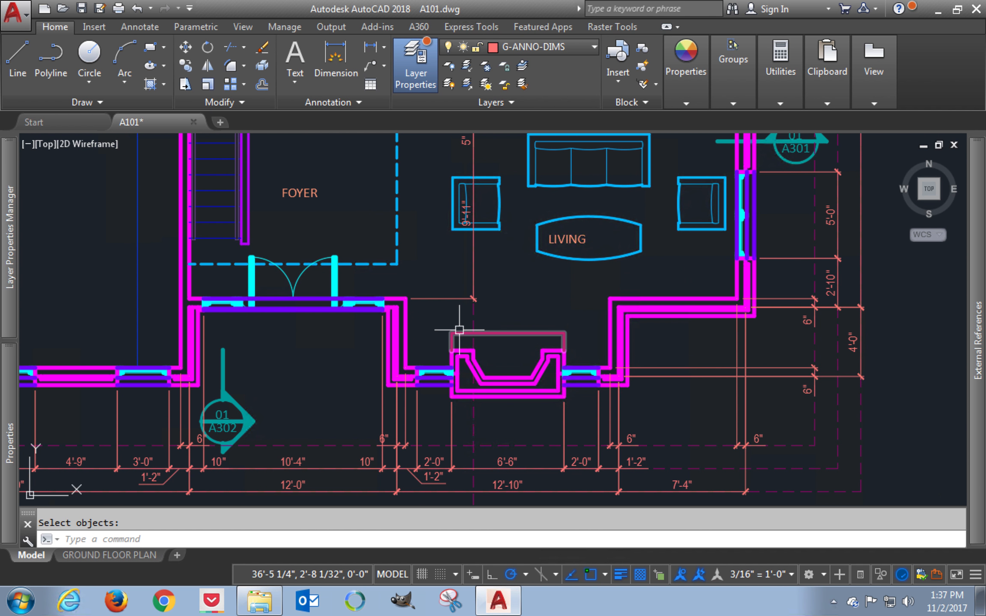
scroll(458, 330, up, 2)
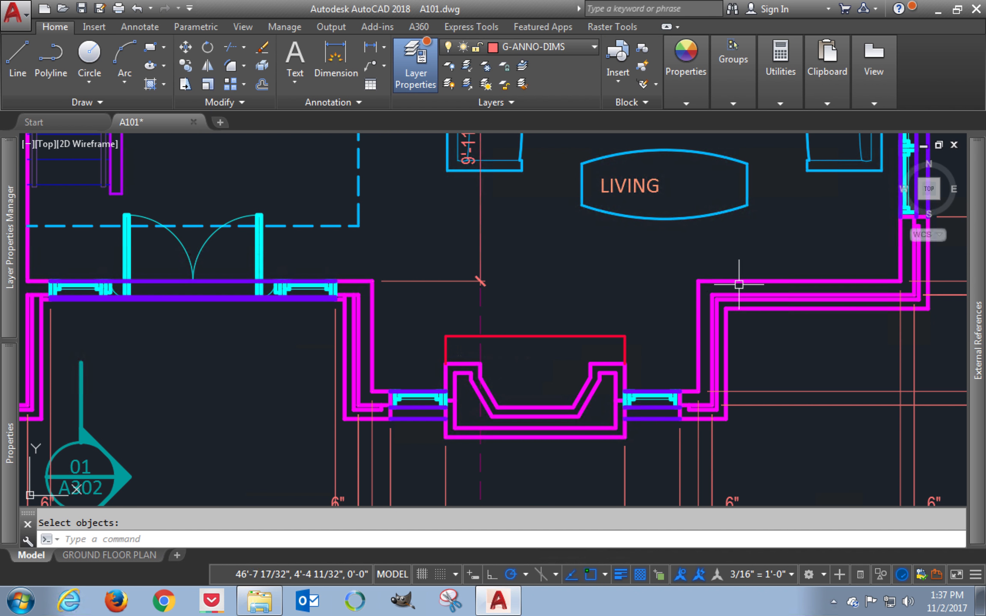
key(Return)
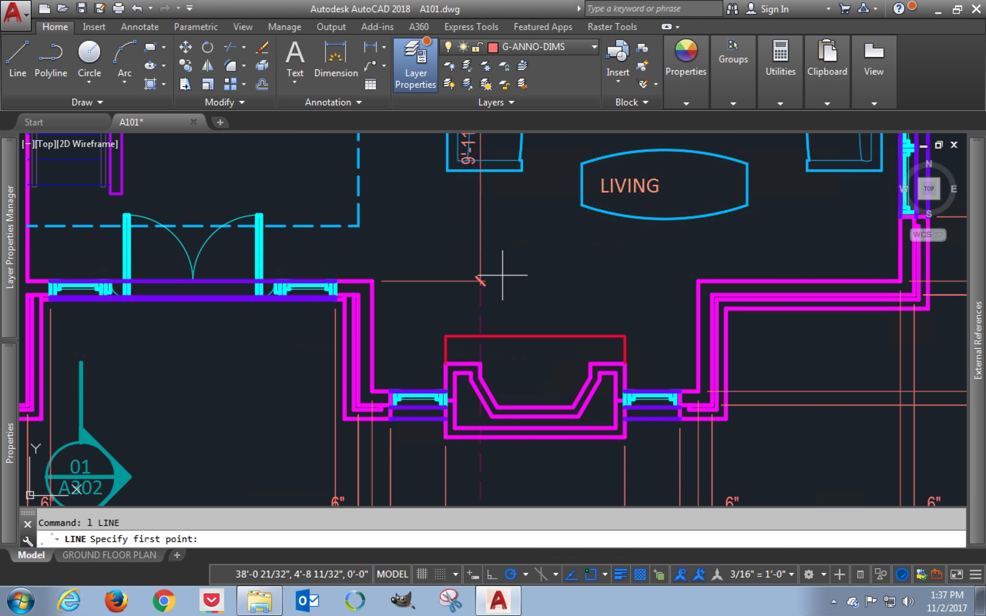
click(483, 279)
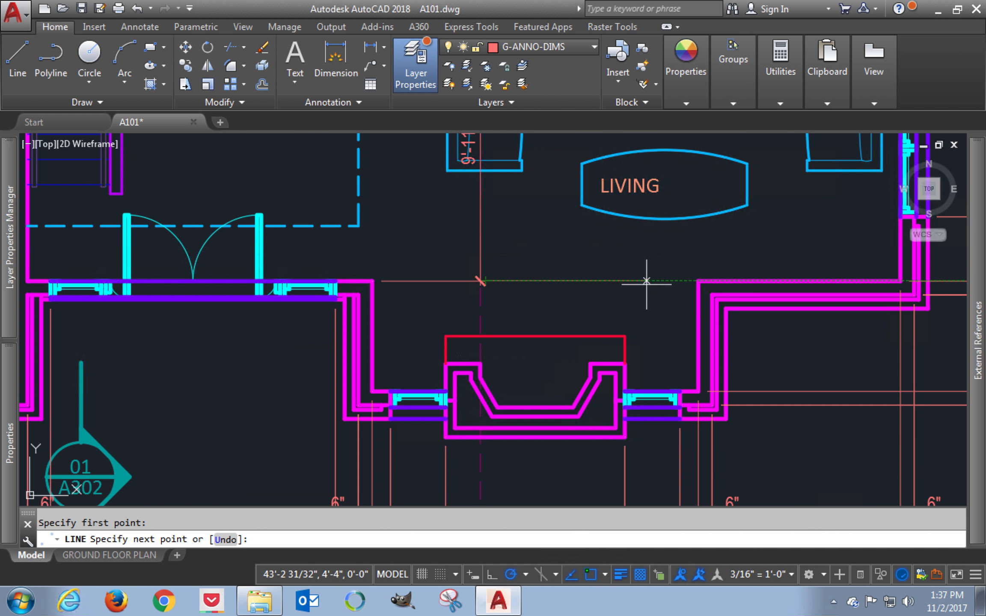
click(684, 281)
key(Return)
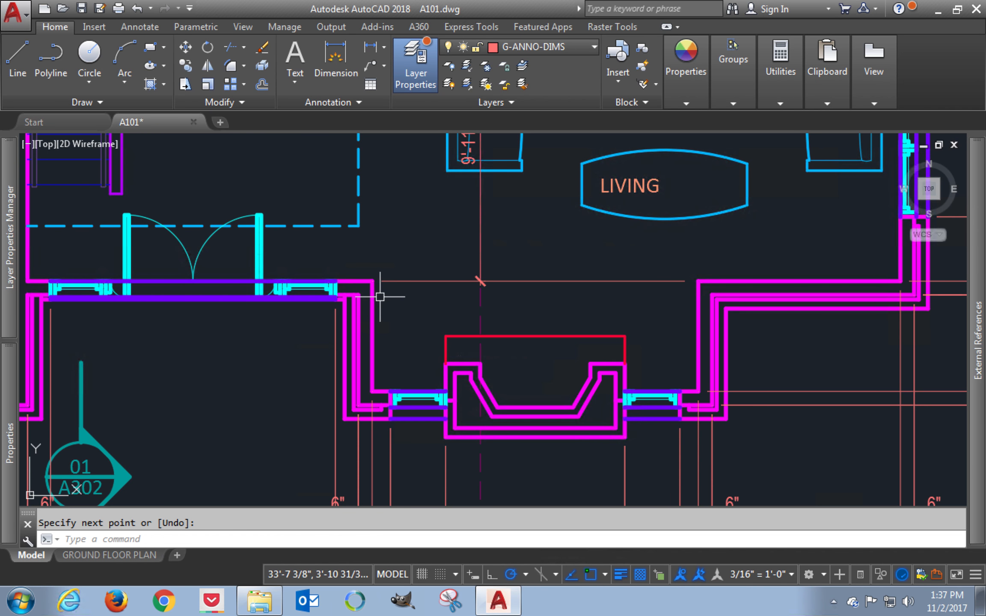
Review the interior dimension string from the living room and foyer up through the powder room, corridor and closets to the bath and guest suite
middle_drag(405, 300, 407, 301)
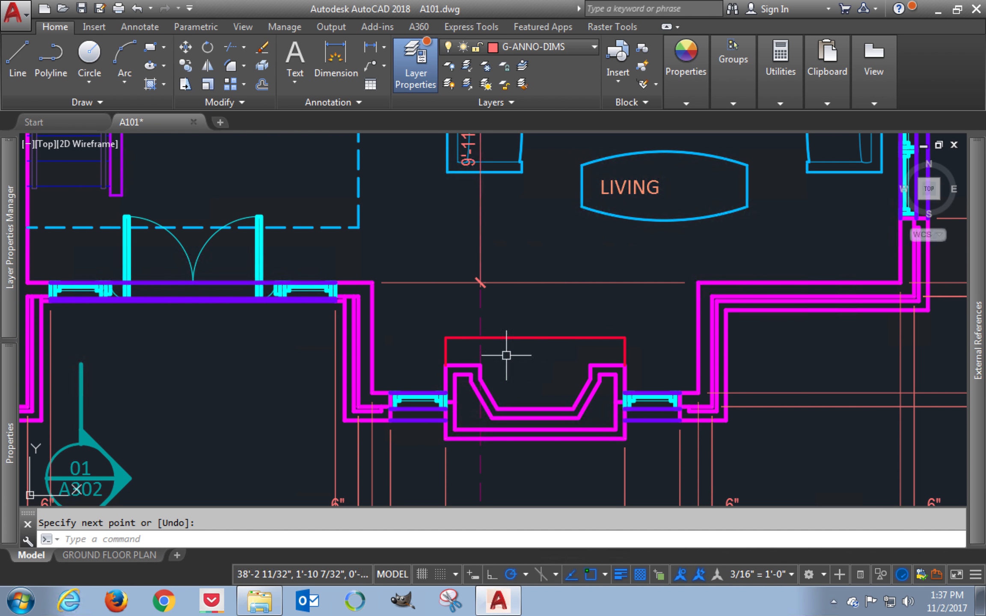
scroll(555, 391, down, 2)
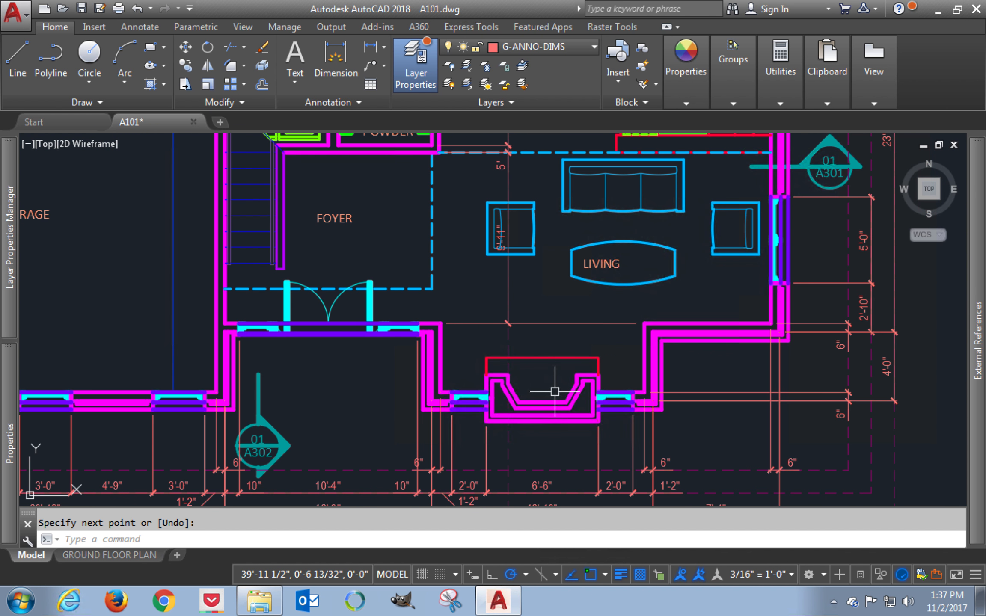
middle_drag(555, 391, 583, 483)
mouse_move(365, 256)
middle_down()
mouse_move(419, 400)
mouse_move(446, 411)
middle_up()
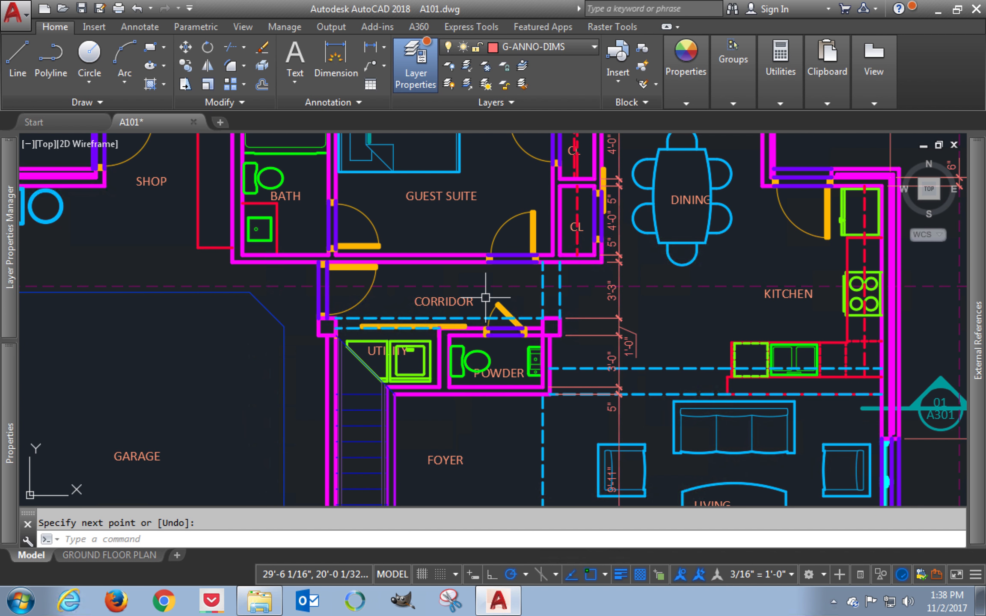
middle_drag(553, 324, 566, 357)
scroll(576, 366, down, 2)
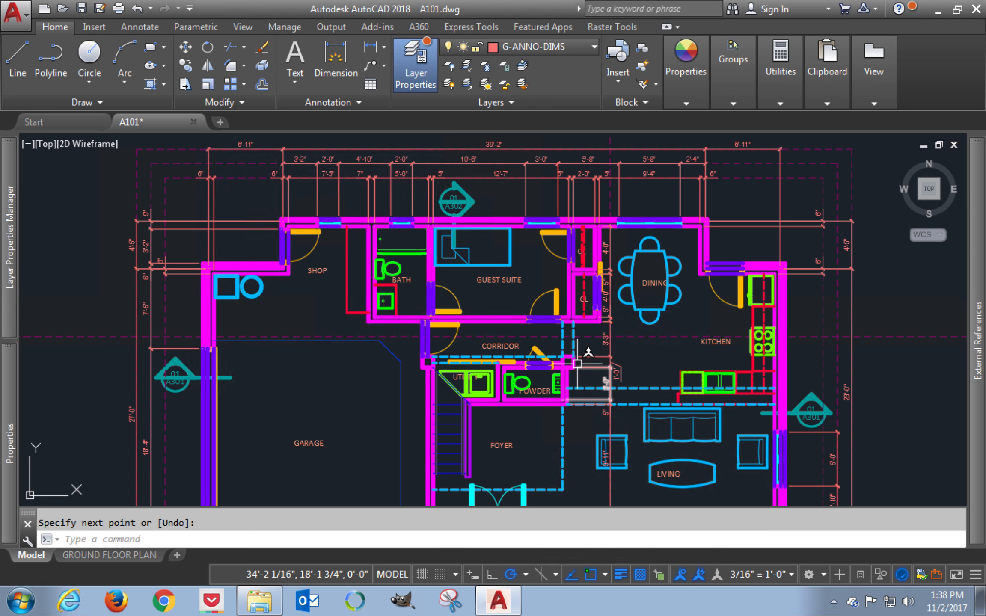
scroll(573, 363, up, 2)
scroll(569, 367, down, 2)
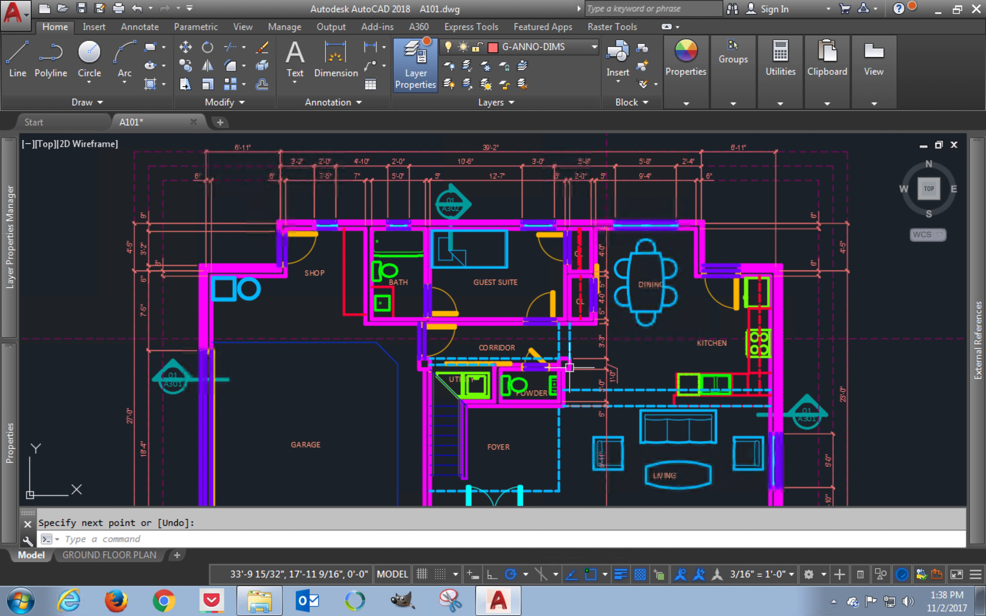
scroll(569, 367, up, 2)
middle_drag(569, 367, 582, 387)
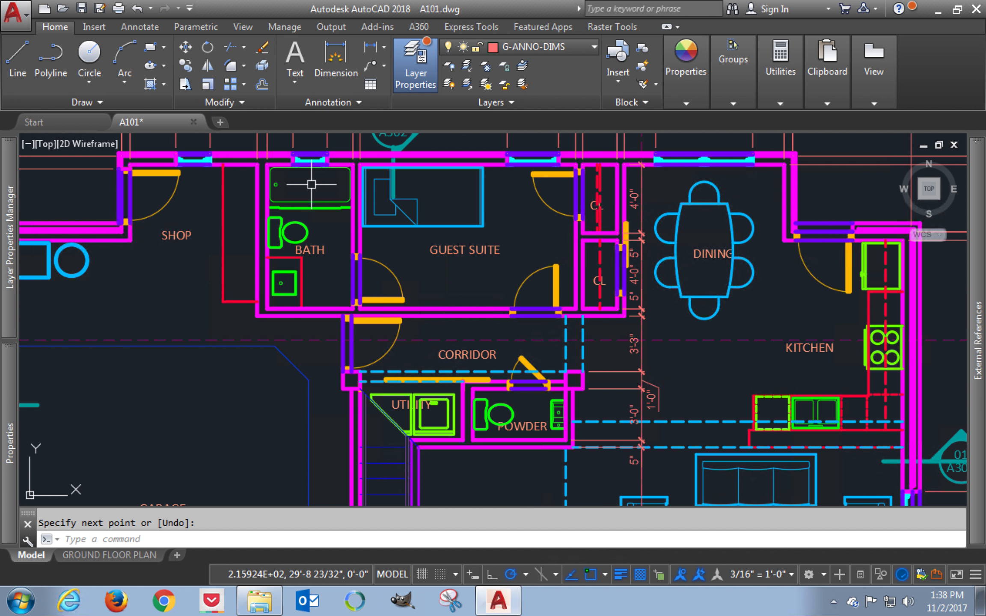
middle_drag(311, 185, 319, 248)
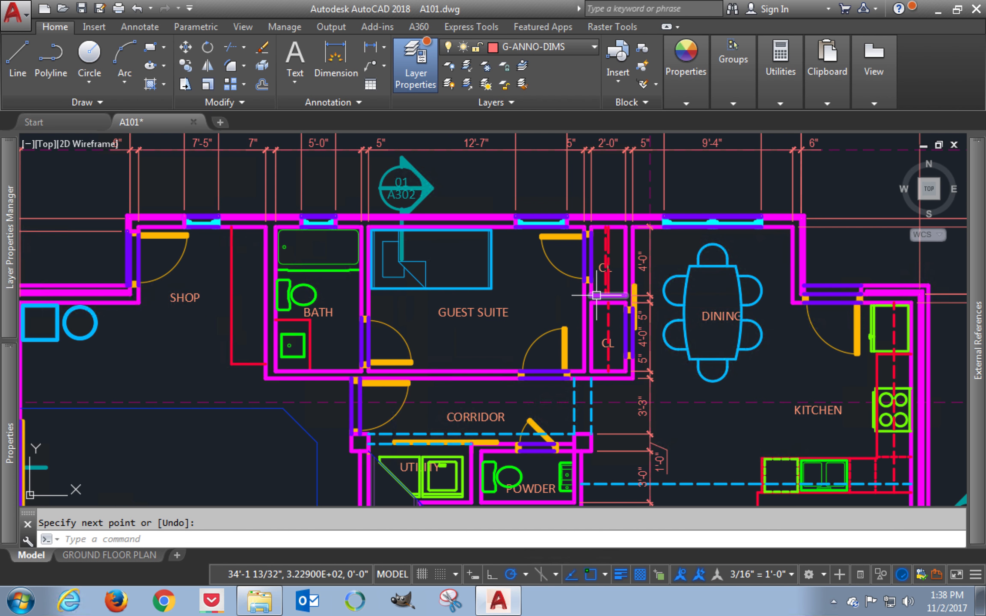
middle_drag(616, 289, 625, 218)
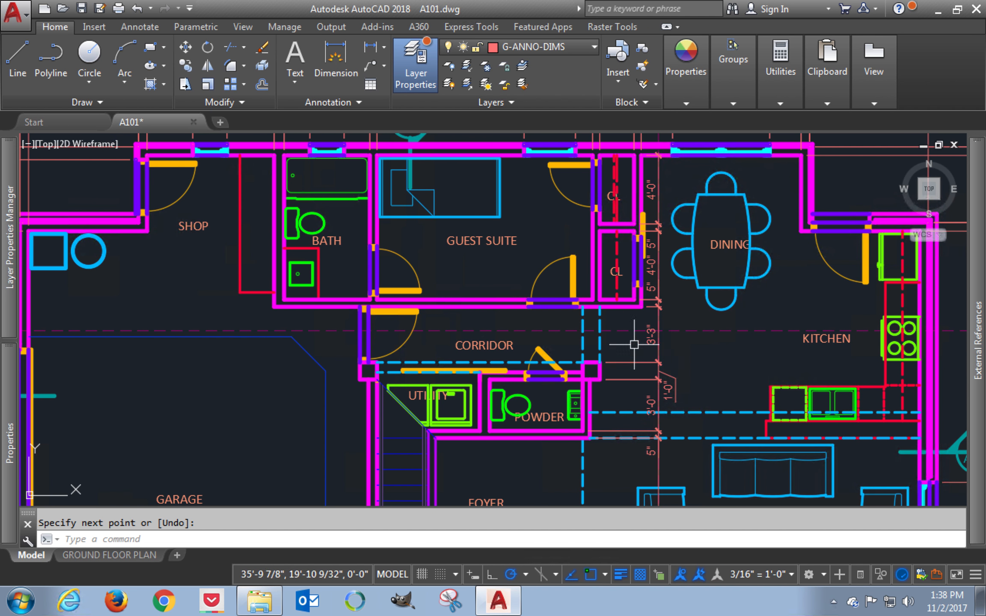
Add a horizontal linear dimension across the thickness of the wall between shop and bath, placed just below the bath's lower corner
scroll(381, 351, up, 2)
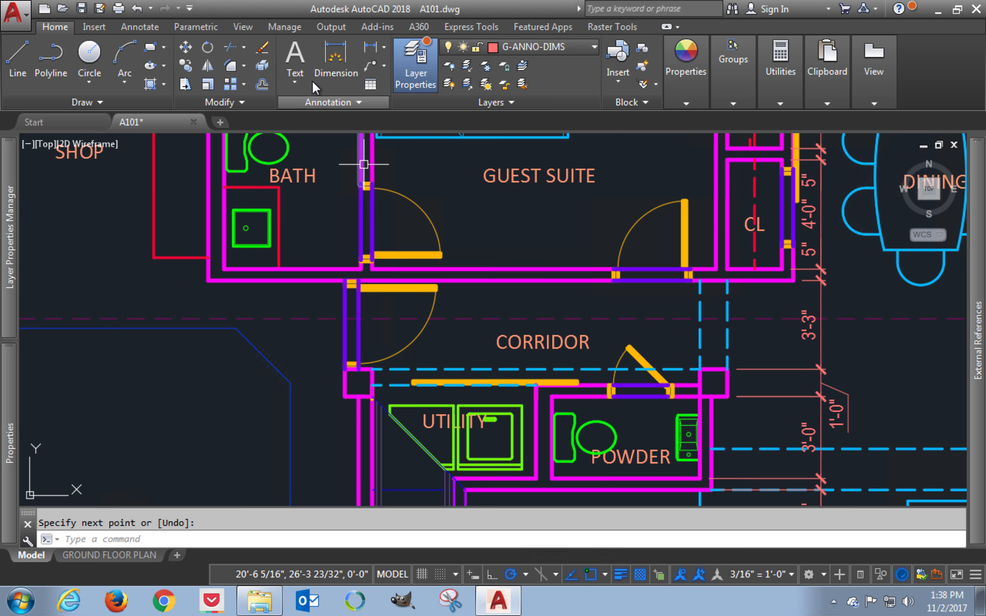
click(372, 48)
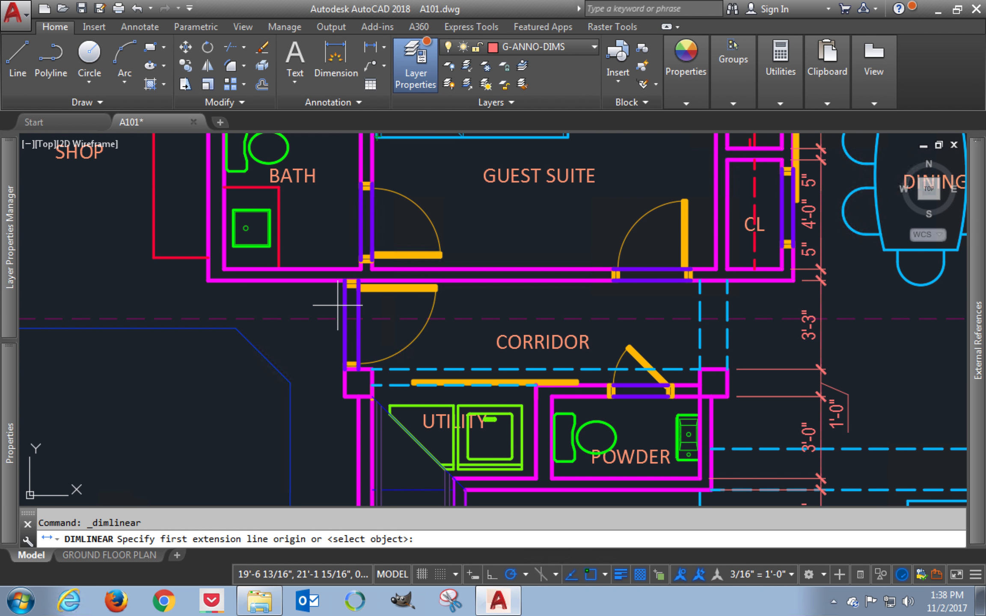
click(225, 269)
click(208, 280)
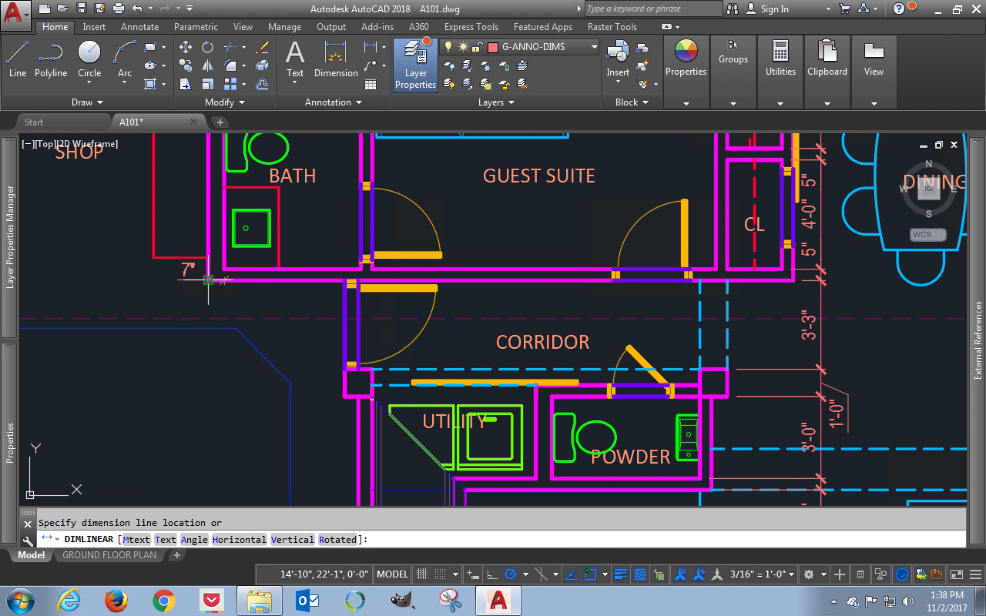
click(213, 319)
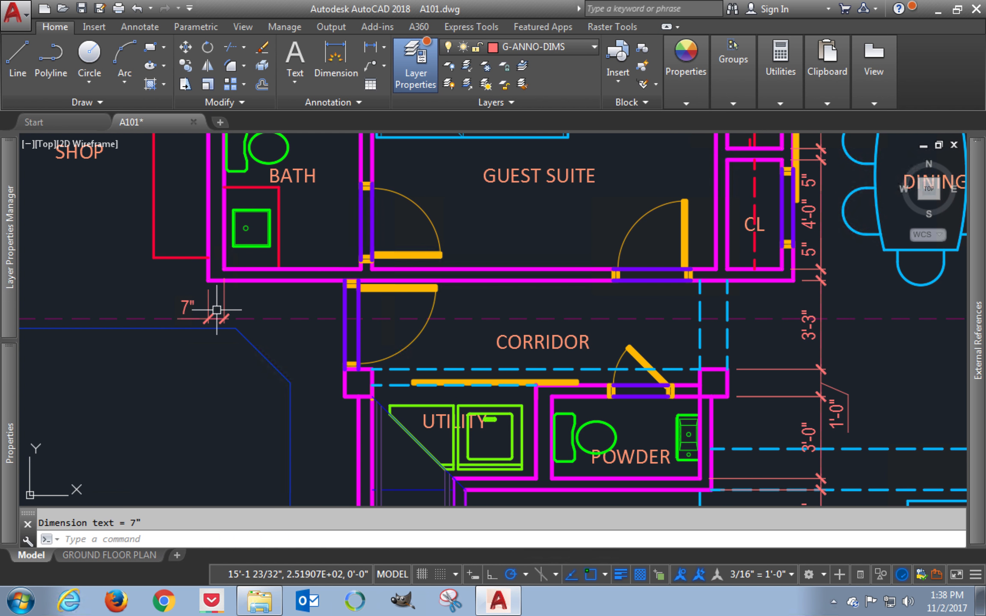
Dimension horizontally from the bath's inner lower corner to the garage-side face of the corridor door wall, in line with the wall dimension
key(Return)
click(254, 269)
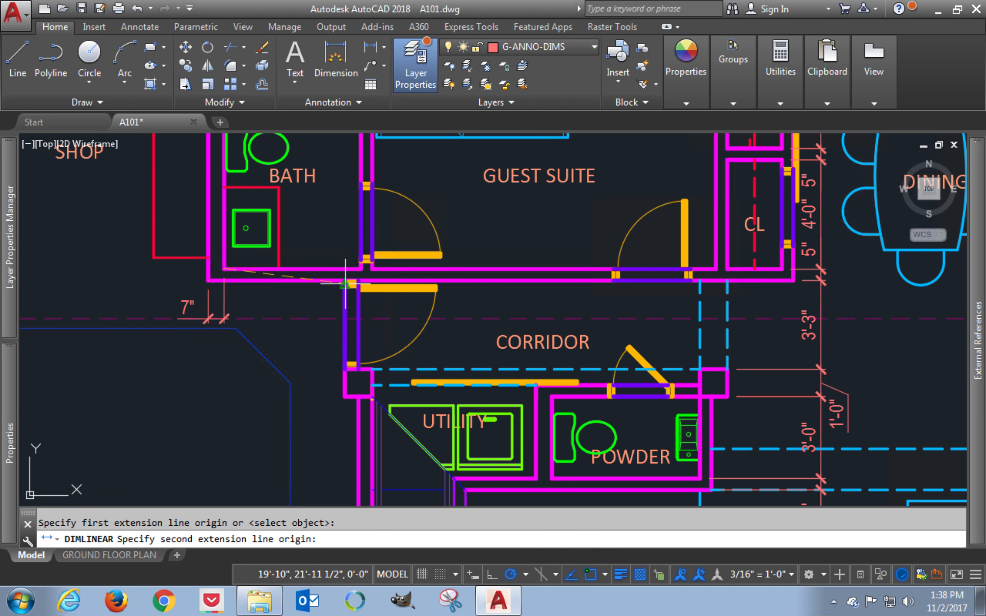
click(345, 285)
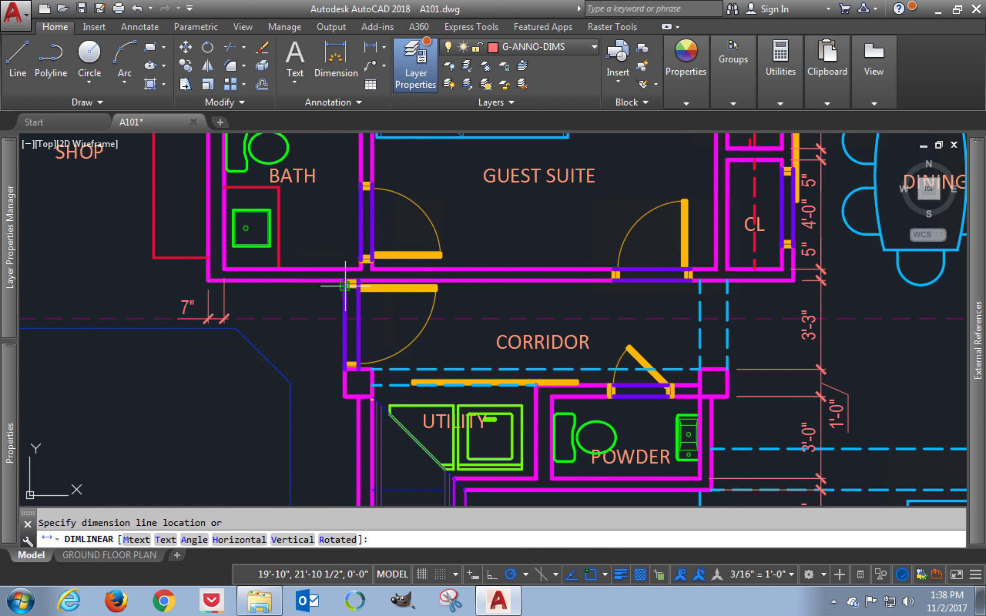
click(298, 317)
Dimension the thickness of the wall holding the garage-to-corridor door, continuing the horizontal string
scroll(339, 302, up, 2)
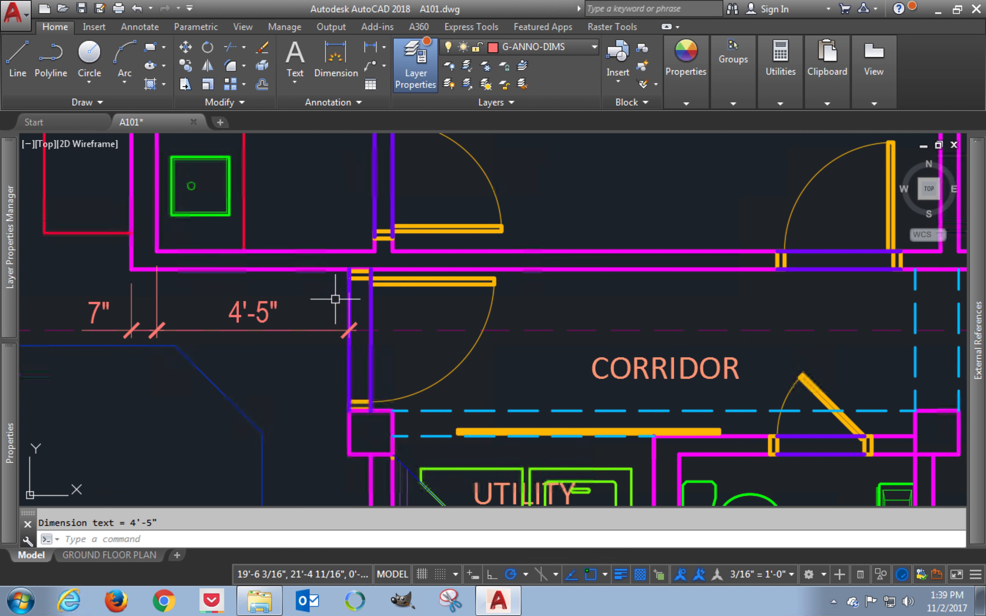
key(Return)
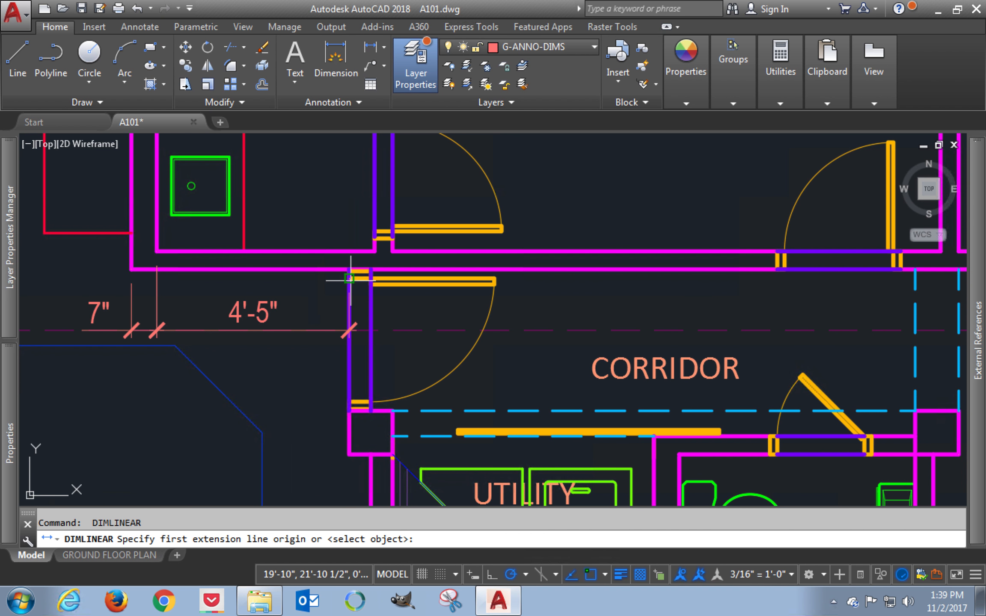
click(349, 278)
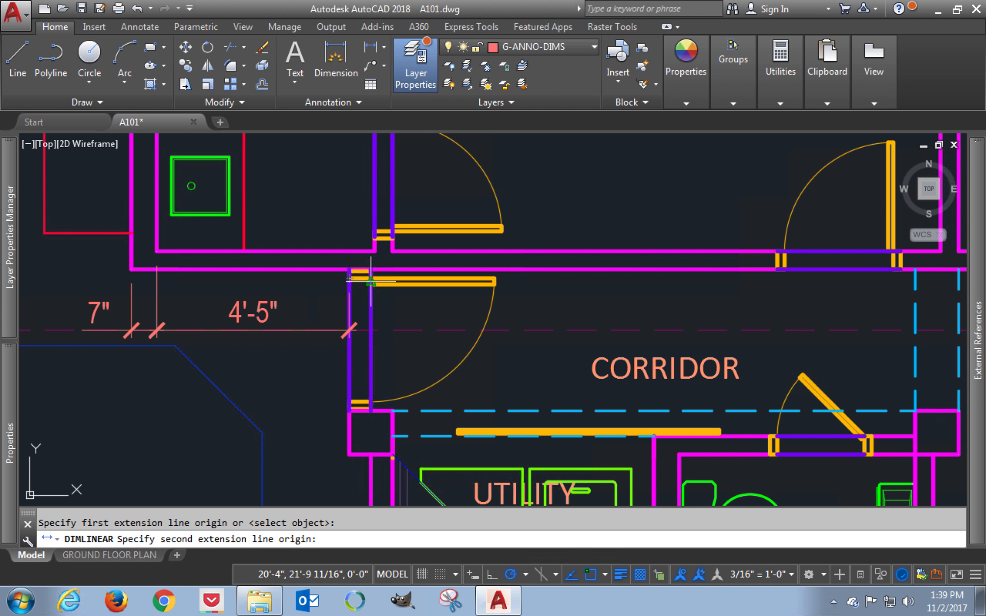
click(371, 283)
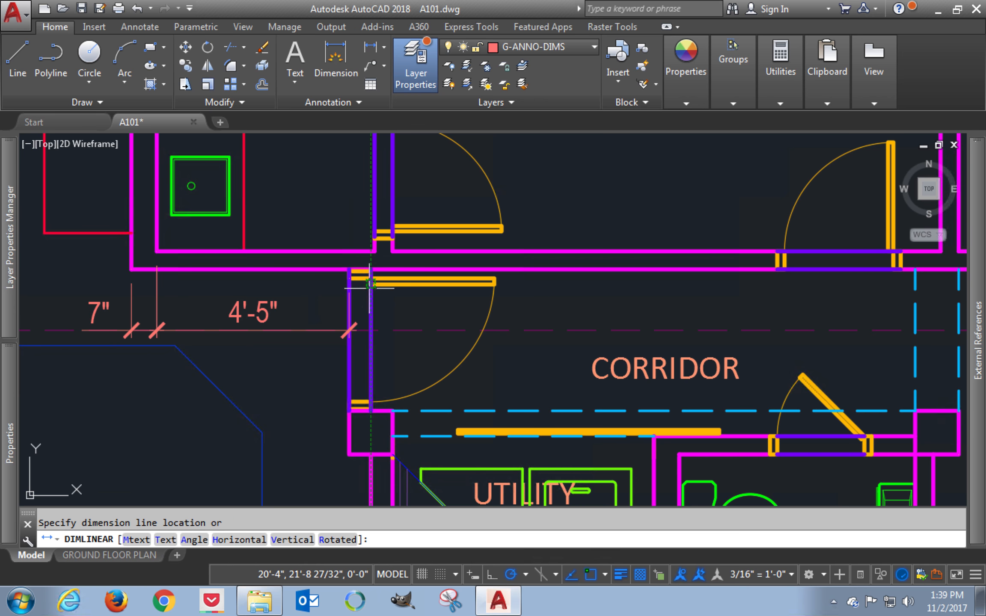
click(360, 332)
Dimension from the corridor door wall's inner face to the utility-side corner of the utility/powder partition, continuing the horizontal string
key(Return)
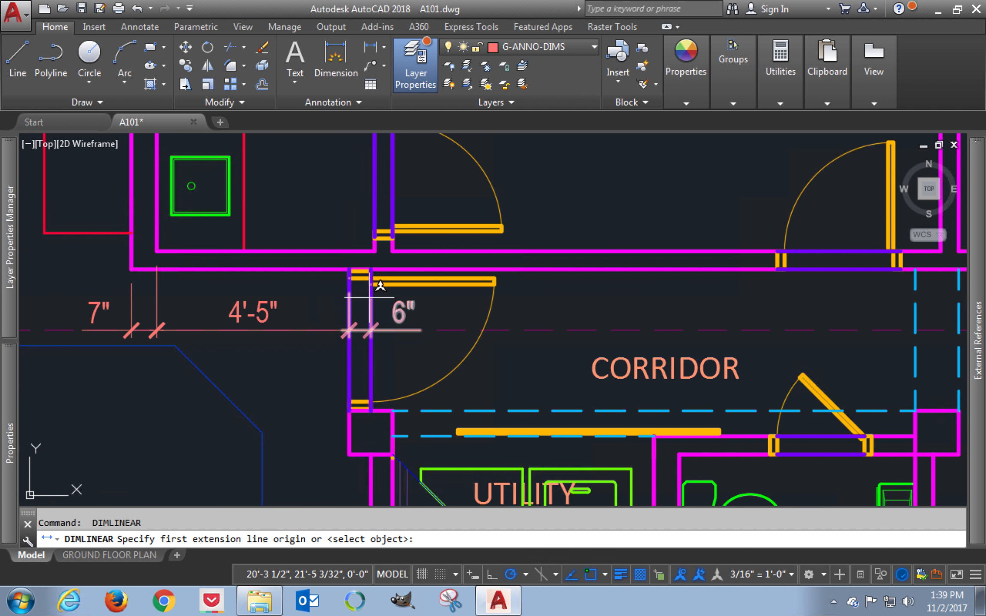
click(371, 283)
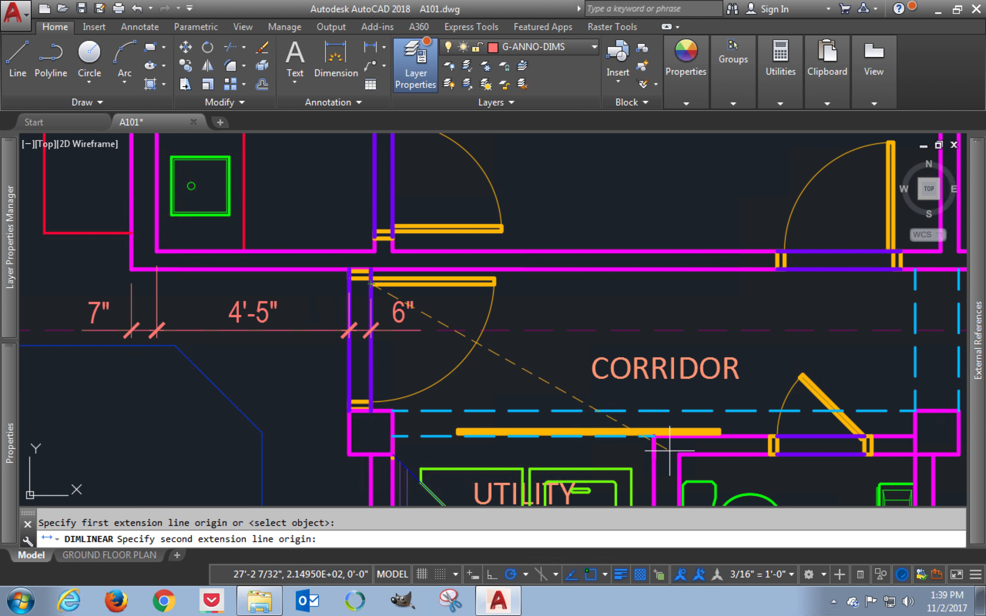
click(654, 437)
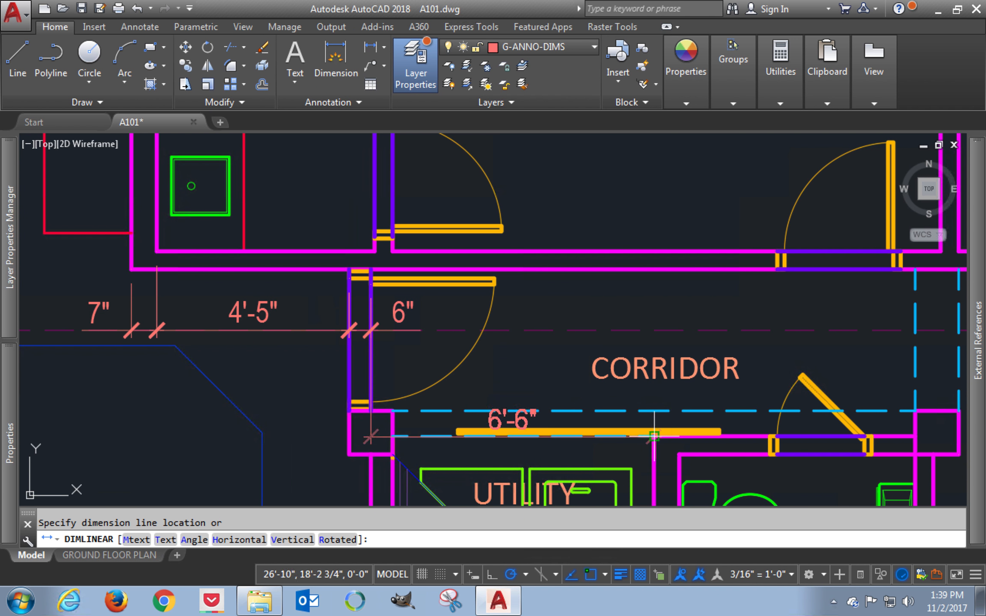
click(603, 331)
Dimension the thickness of the partition between utility and powder room, aligned with the corridor string
middle_drag(602, 333, 576, 288)
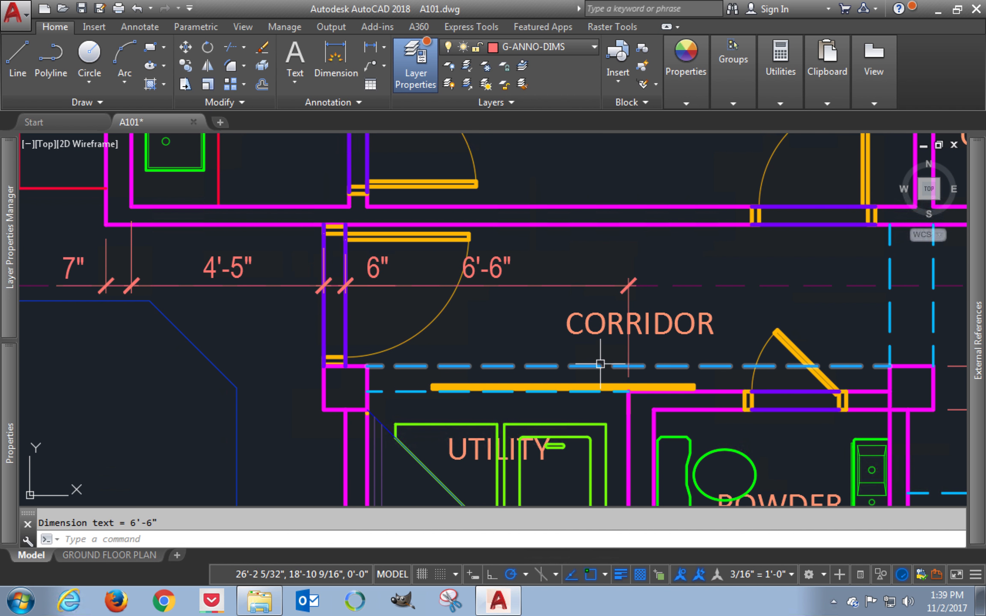
key(Return)
click(628, 390)
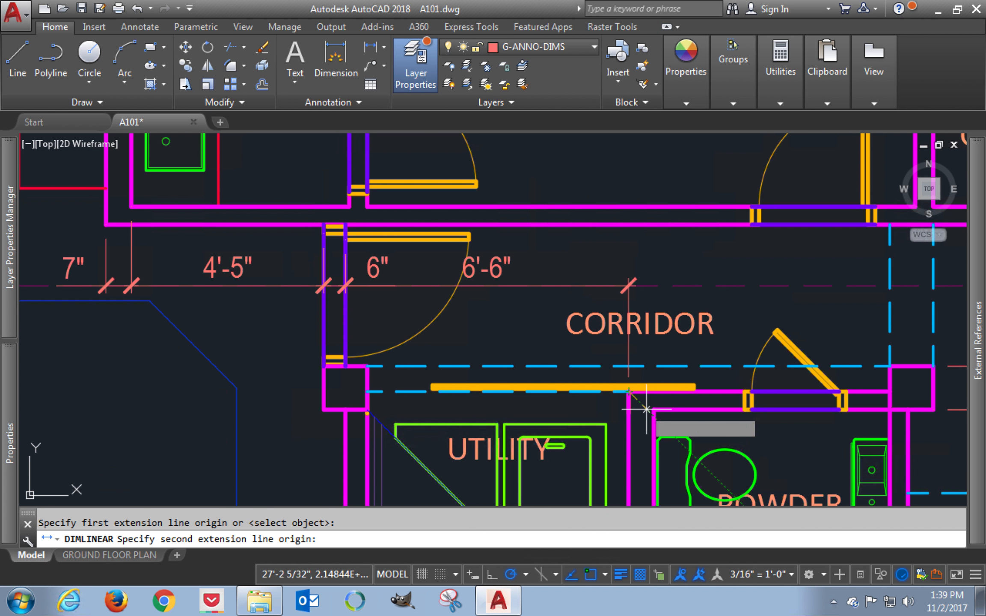
click(654, 409)
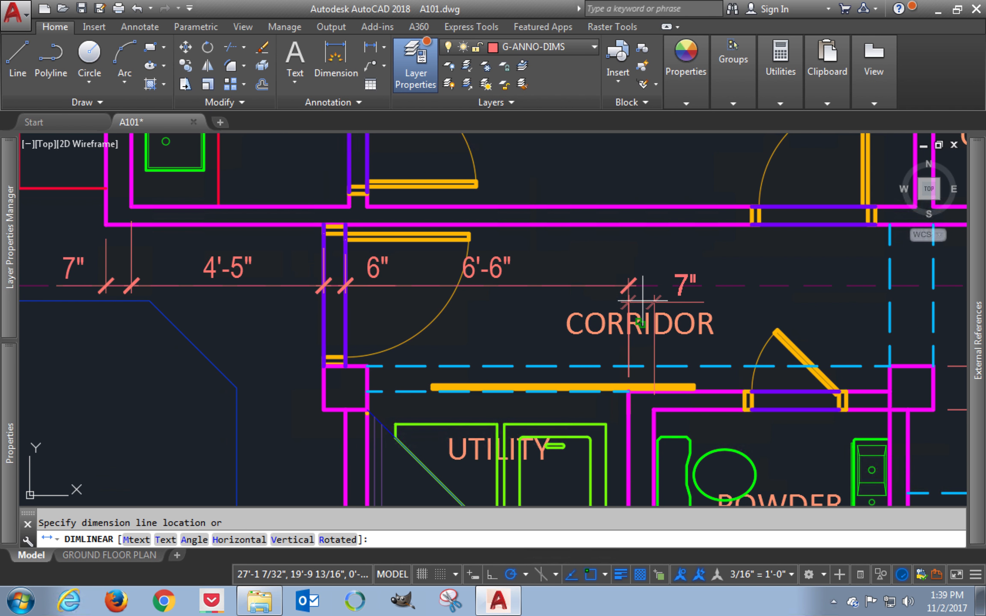
click(638, 286)
Dimension the powder room's width from the partition's inner corner to the near face of the column at the corridor's end
key(Return)
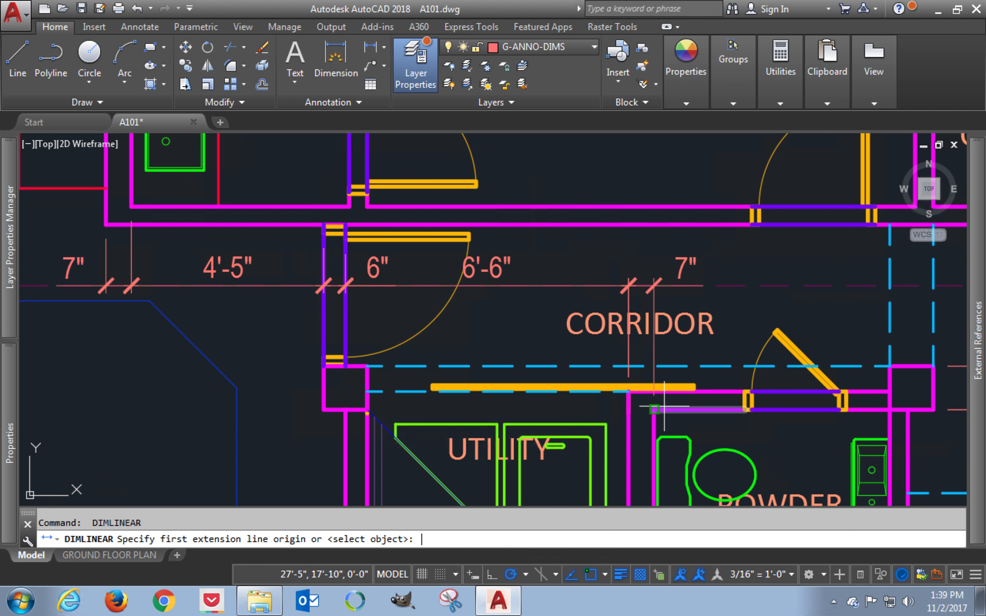
click(654, 409)
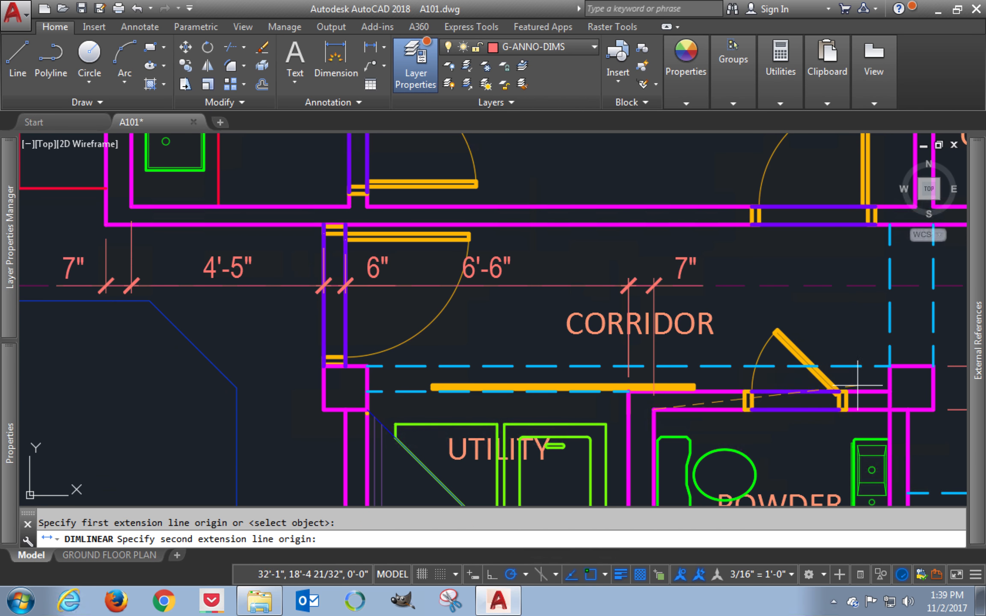
click(889, 365)
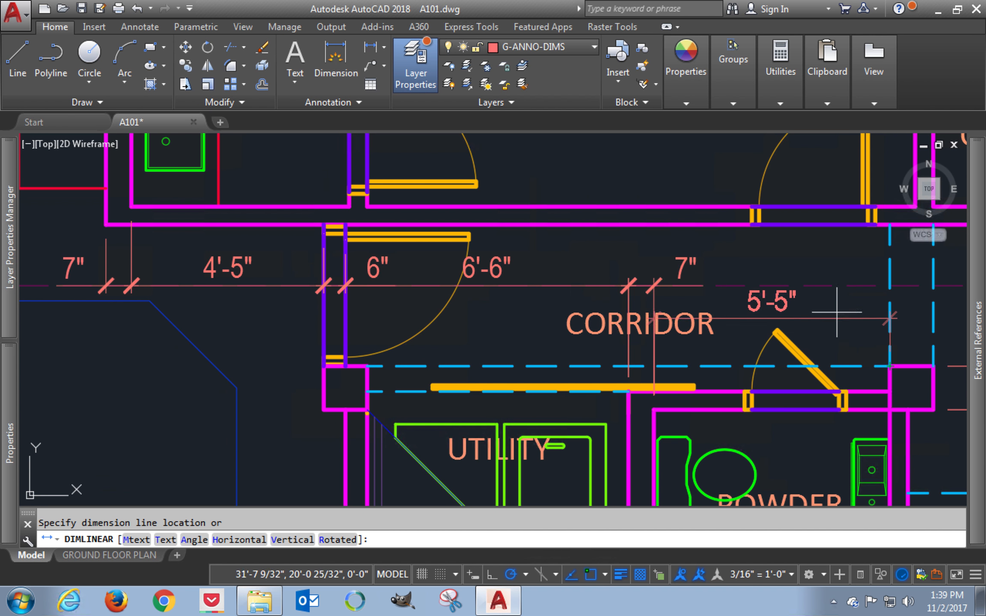
click(700, 286)
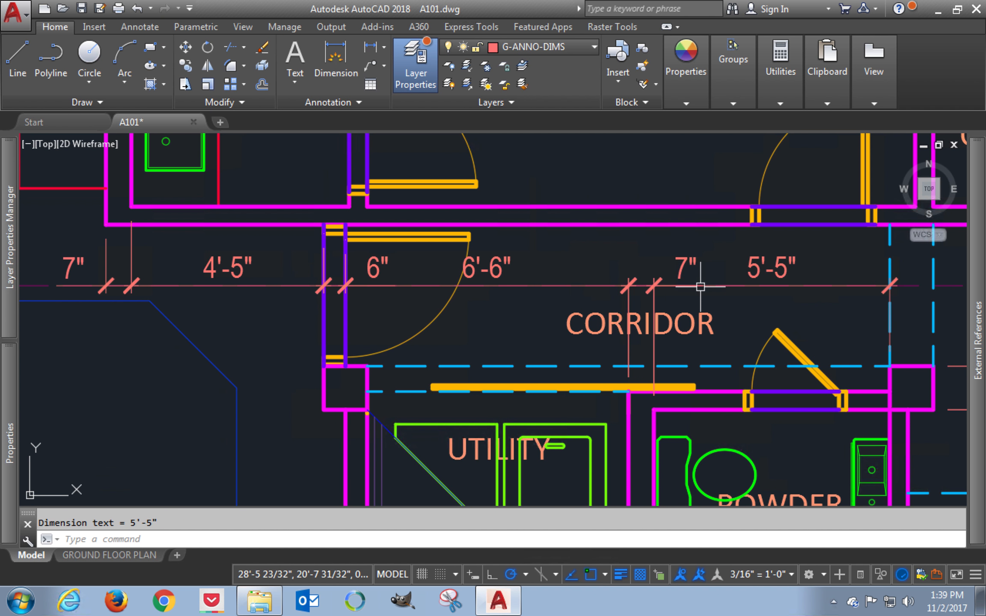
Dimension the width of the column beside the powder room, finishing the horizontal corridor string
middle_drag(698, 287, 403, 282)
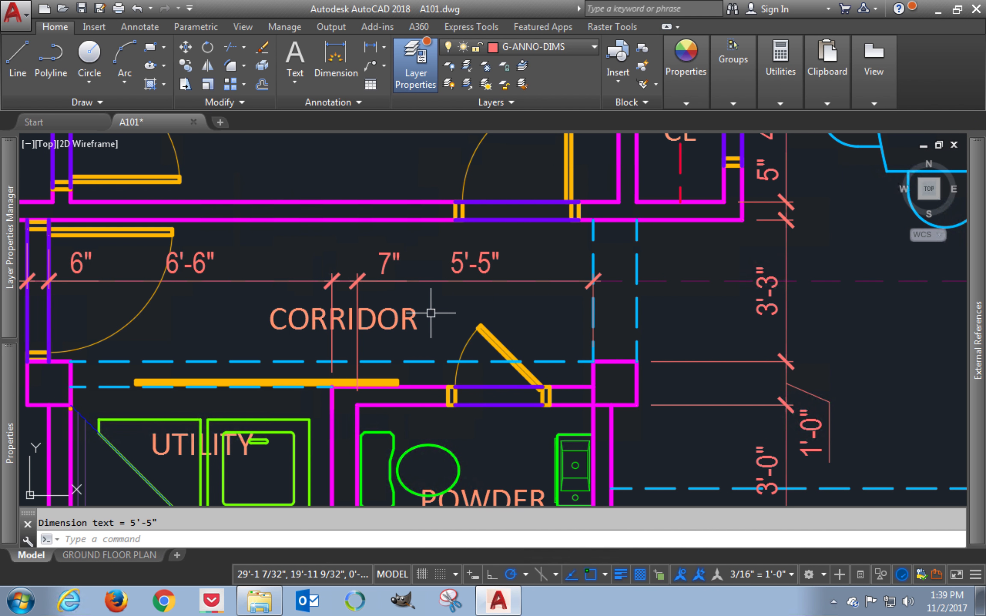
key(Return)
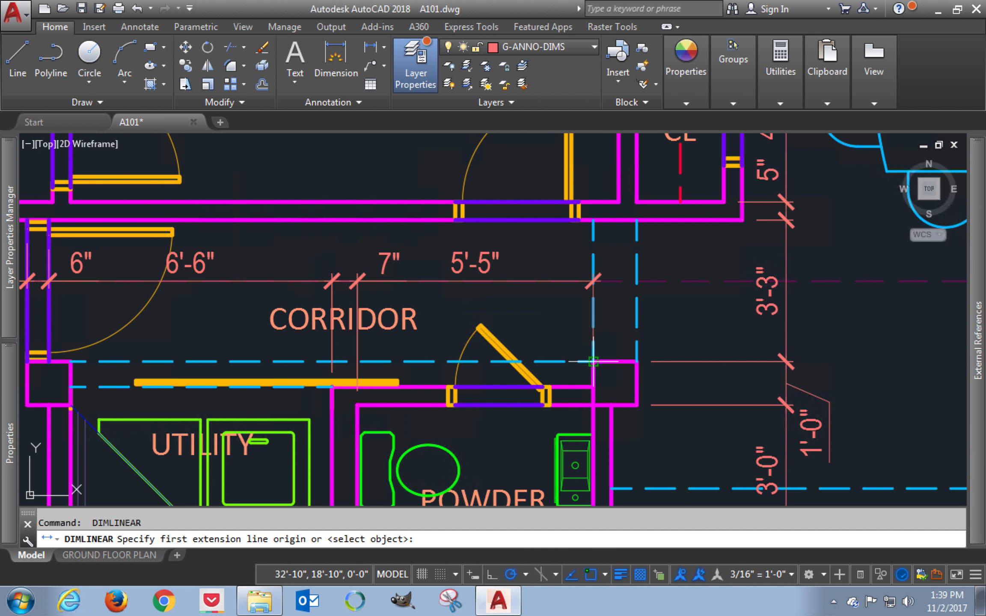
click(592, 362)
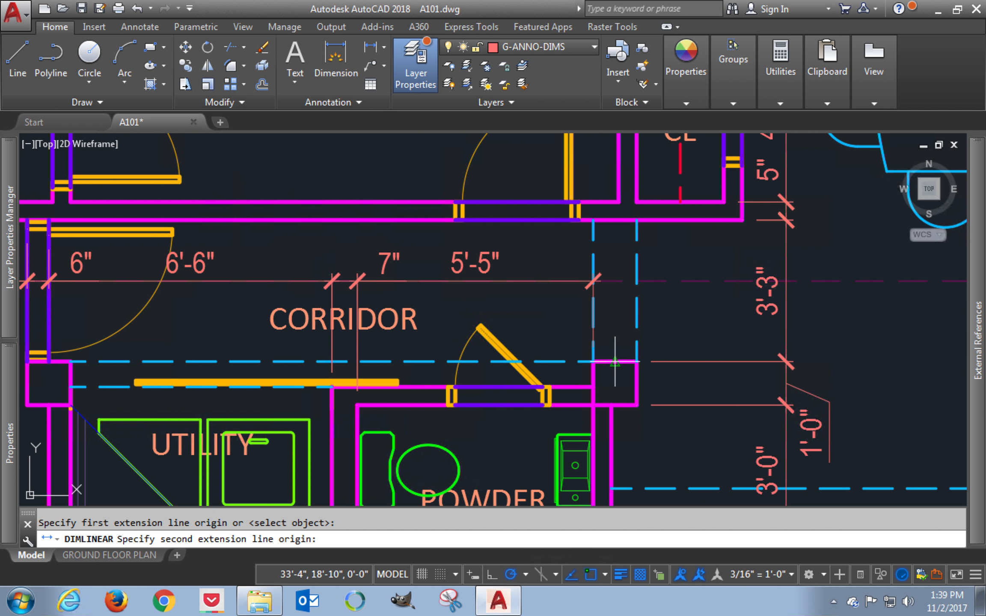
click(636, 362)
click(626, 295)
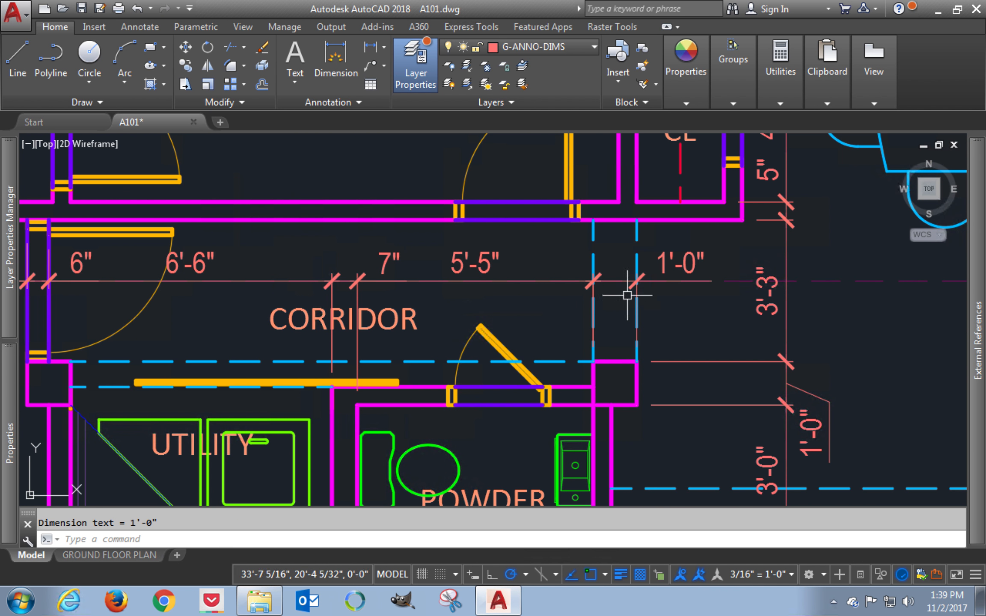
Dimension the thickness of the powder room's side wall horizontally, placing the dimension just below the column
middle_drag(590, 334, 682, 303)
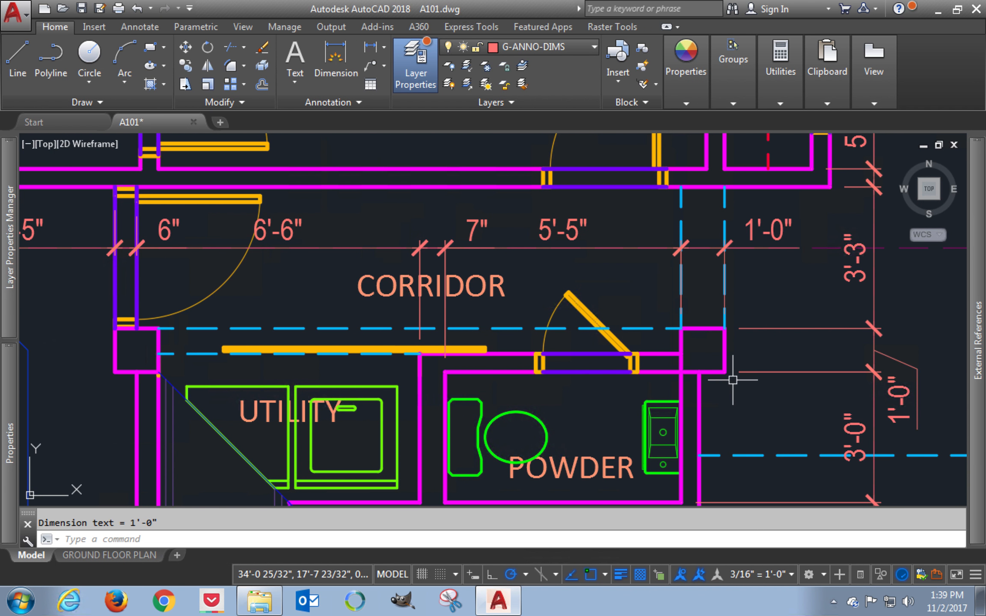
key(Return)
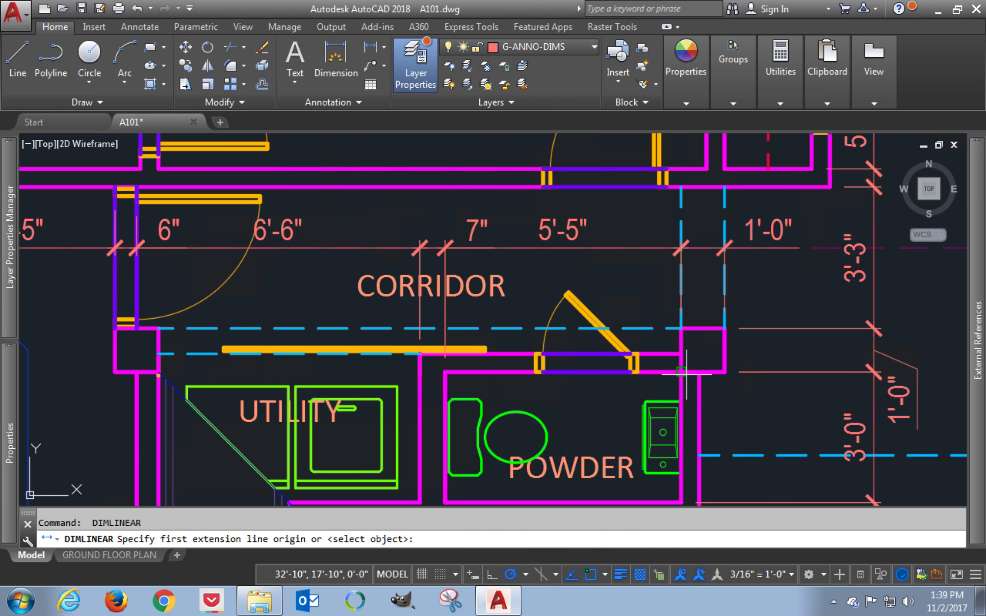
click(681, 371)
click(699, 372)
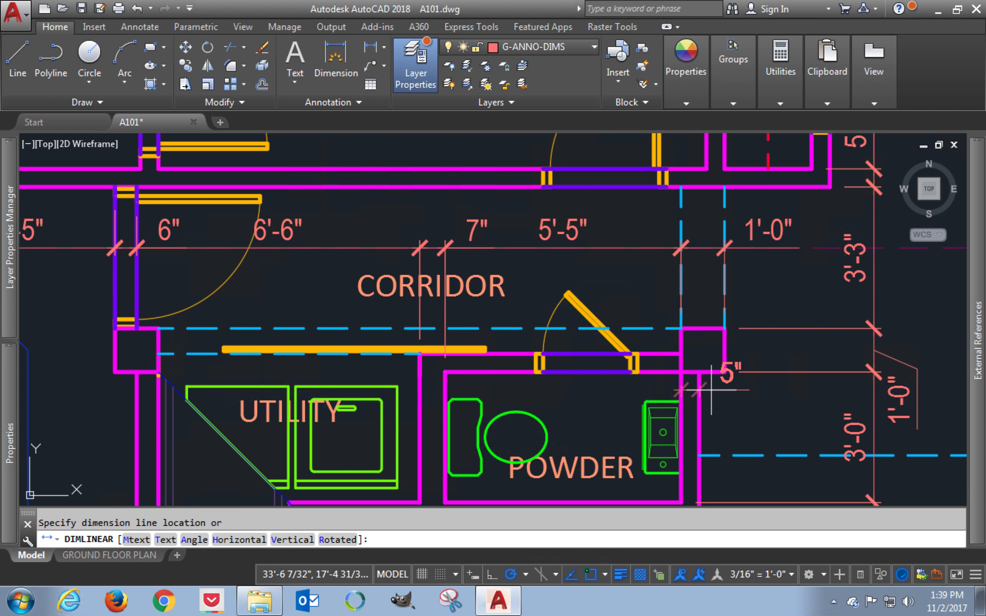
click(719, 415)
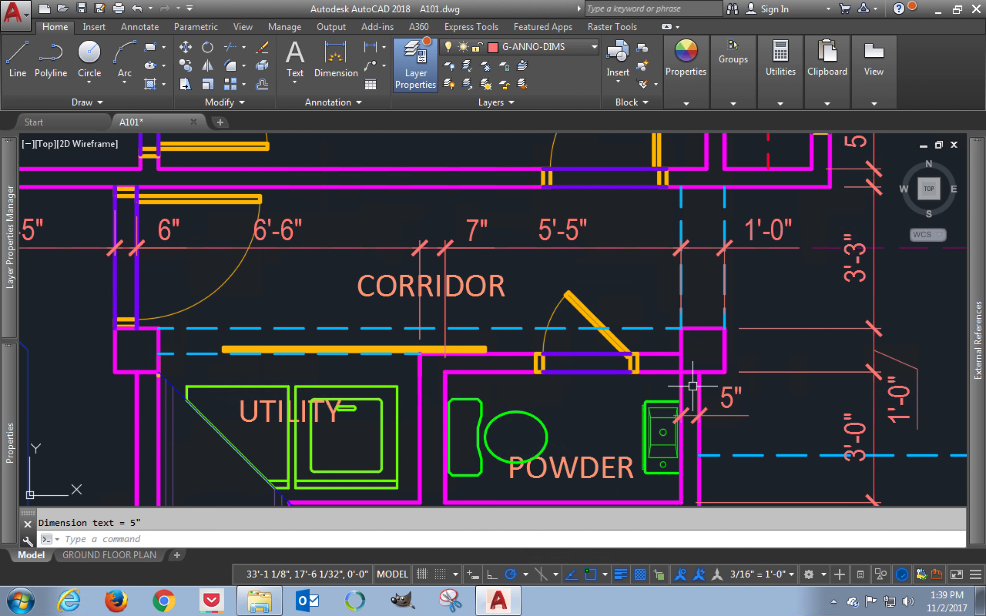
Dimension the thickness of the wall between powder room and corridor vertically, placing the dimension between the door and the column
key(Return)
click(681, 366)
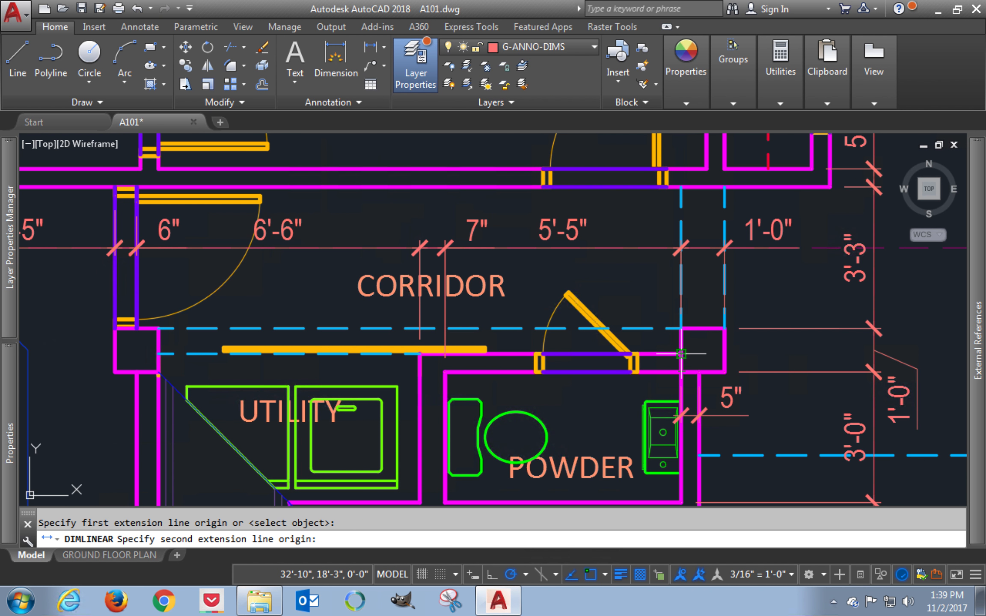
click(680, 353)
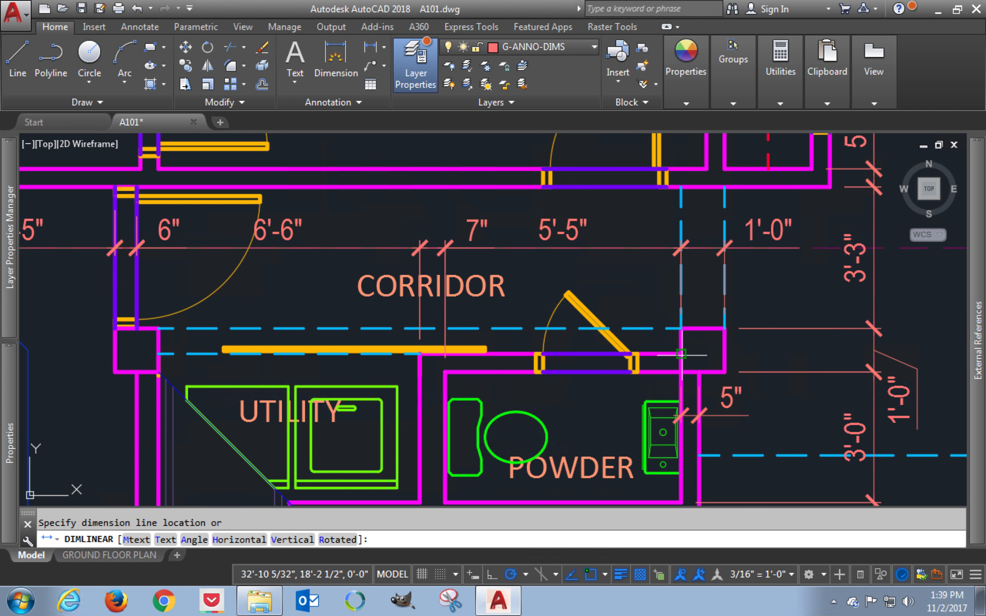
click(656, 381)
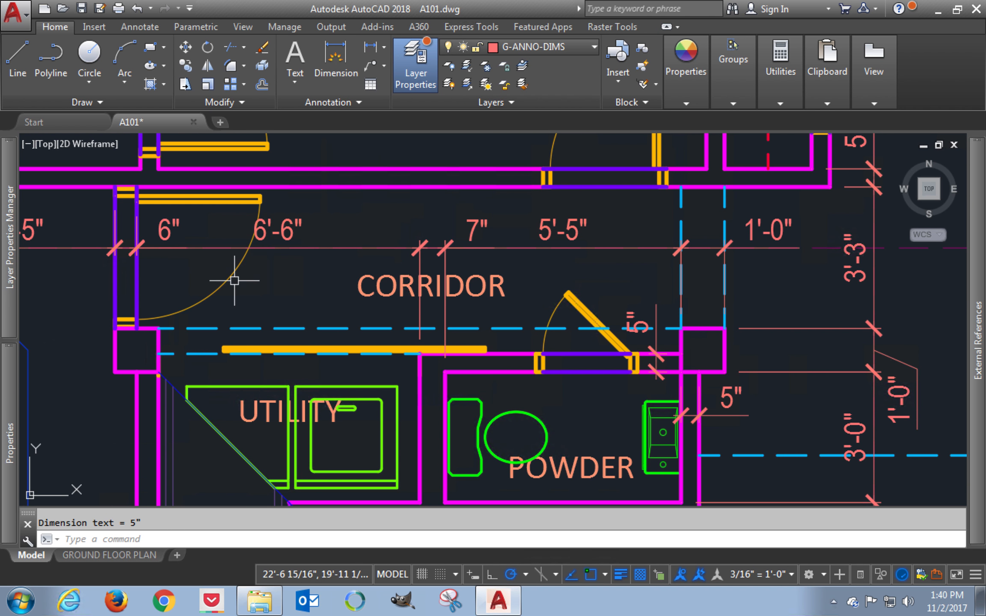
Inspect the wall between shop and bath along its length and compare it with the exterior dimension strings above
middle_drag(162, 280, 448, 315)
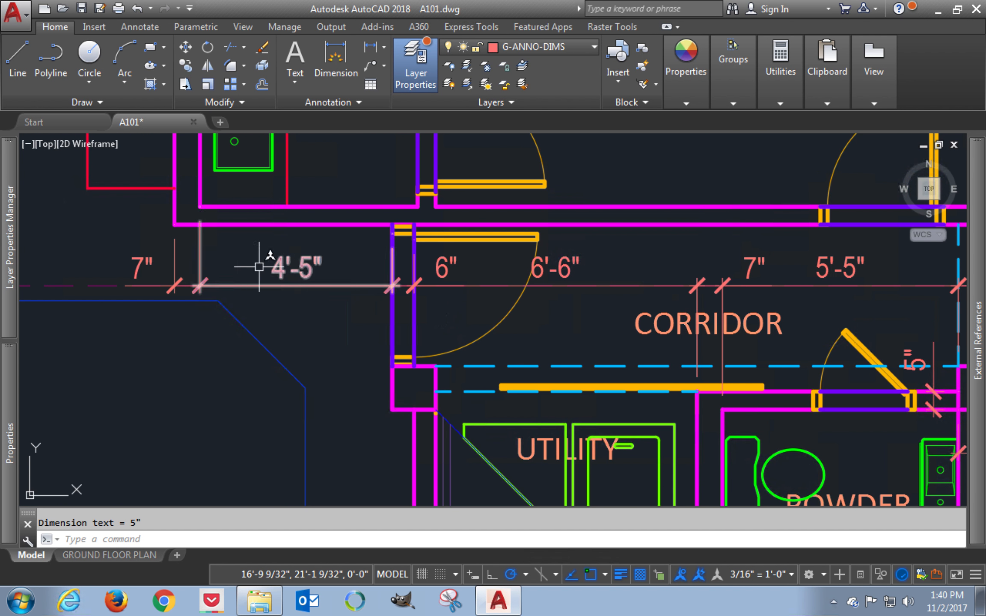
click(175, 210)
middle_drag(183, 253, 209, 483)
scroll(255, 453, up, 2)
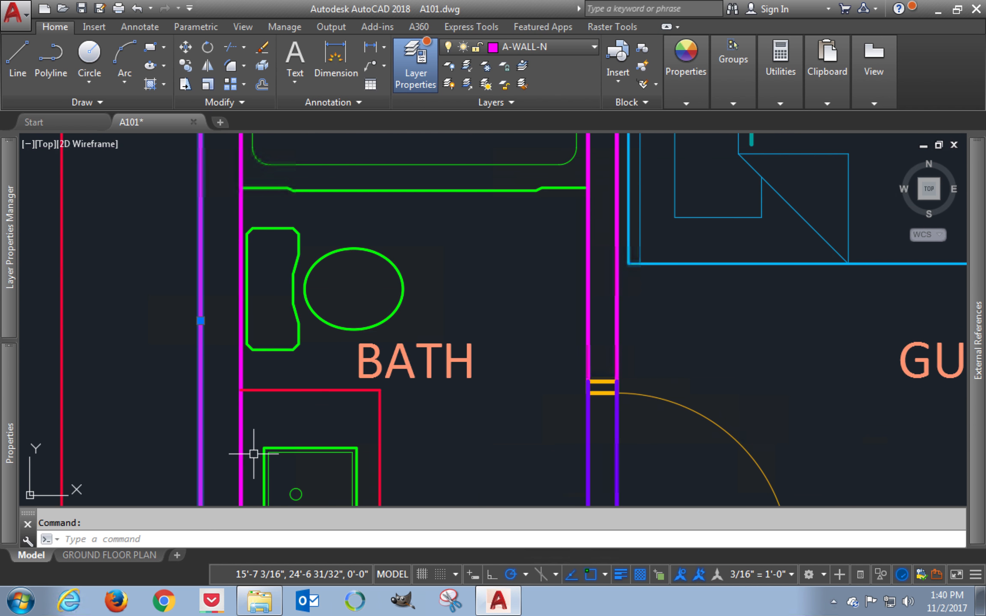
scroll(255, 451, down, 5)
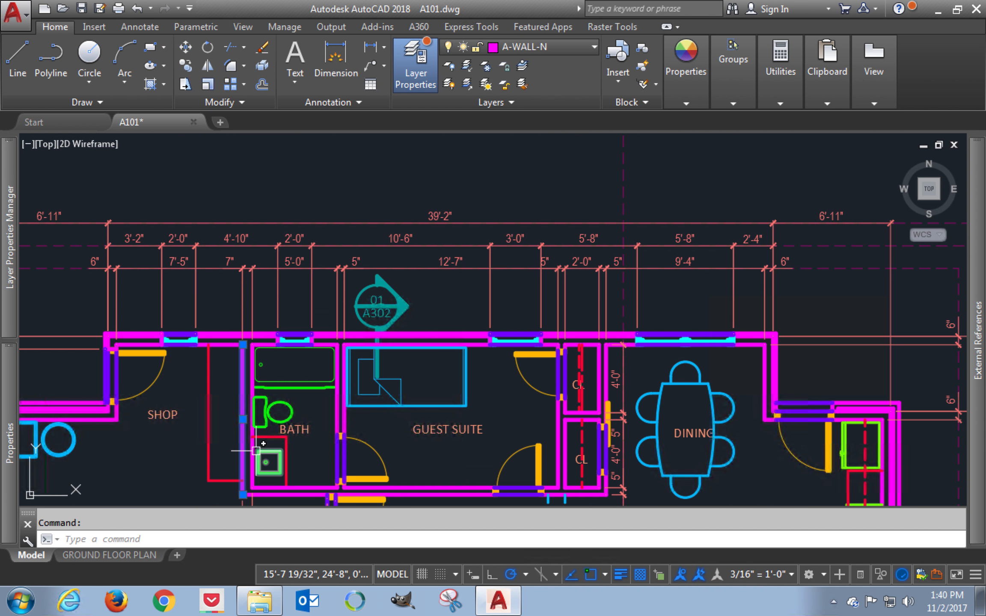
middle_drag(409, 450, 402, 300)
key(Escape)
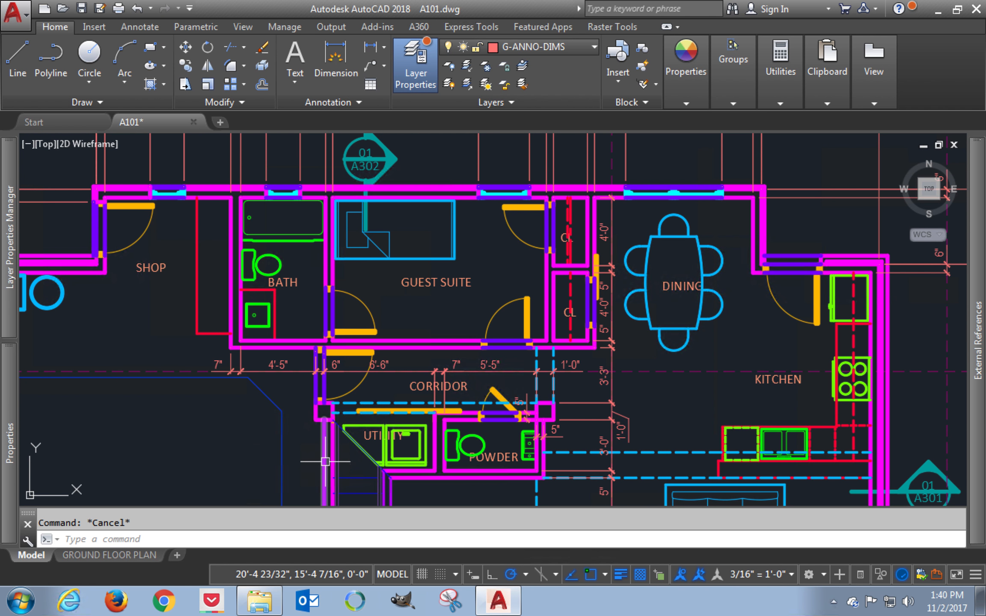
Dimension the width of the column between corridor and garage horizontally, placing the dimension just below the corridor string
scroll(322, 450, up, 3)
scroll(313, 438, up, 1)
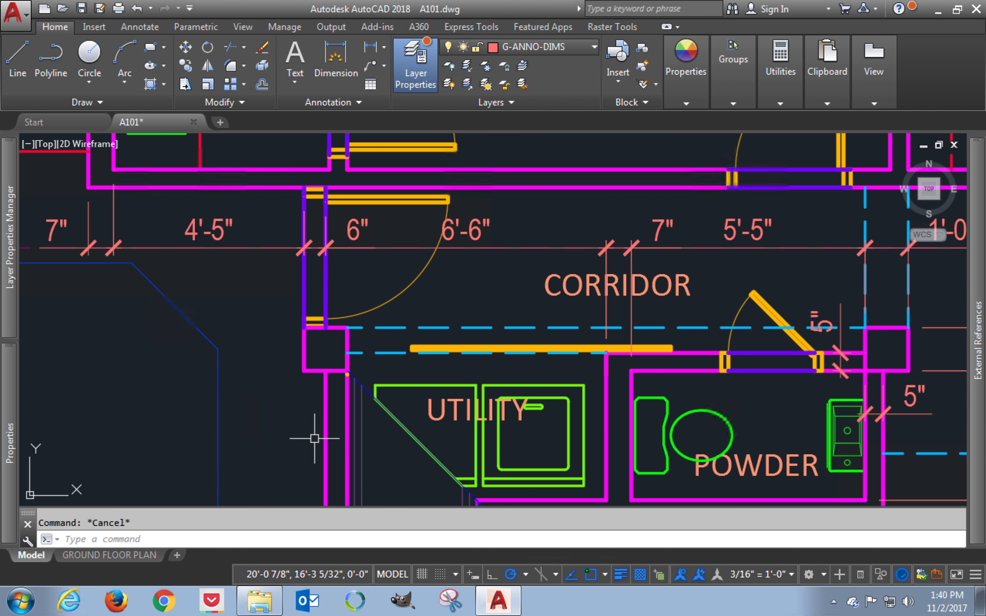
text(dli)
key(Return)
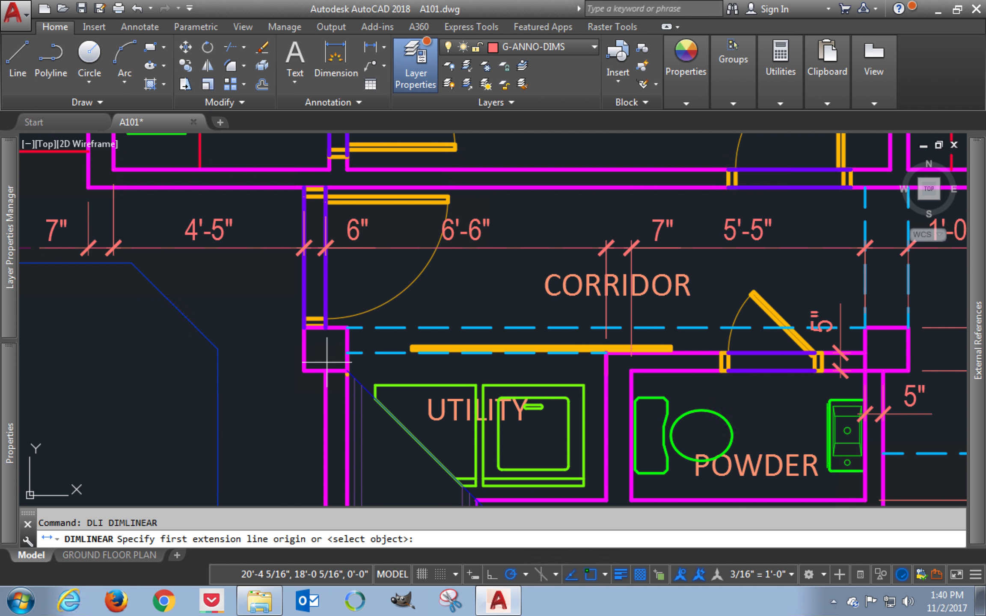
click(348, 328)
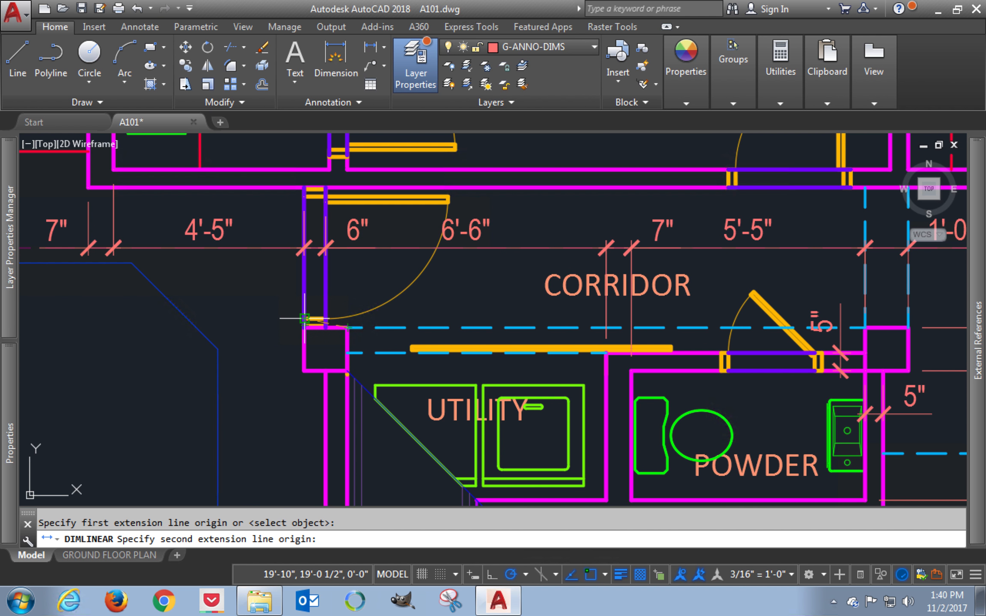
click(305, 319)
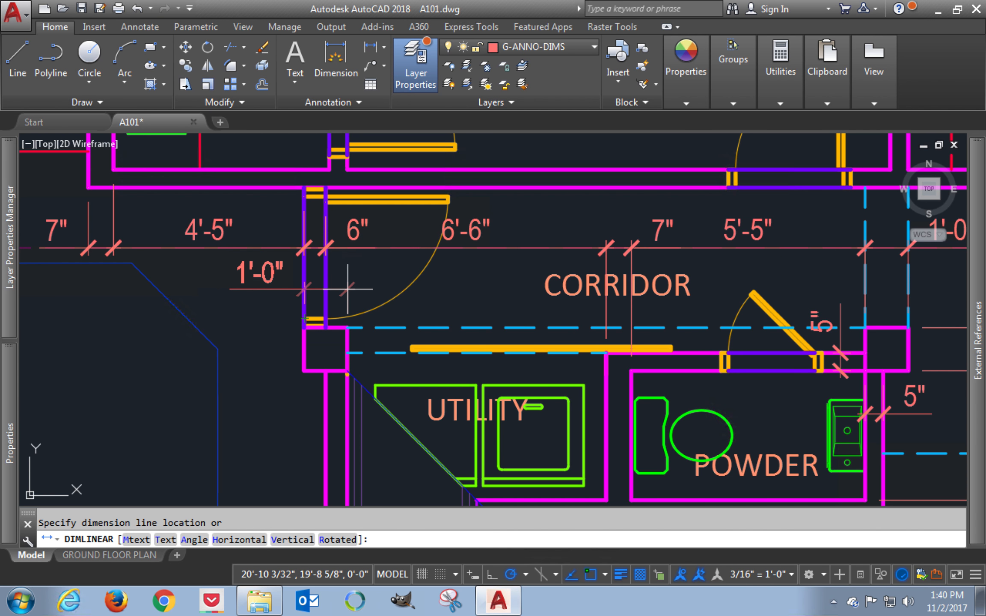
click(347, 288)
scroll(347, 288, up, 2)
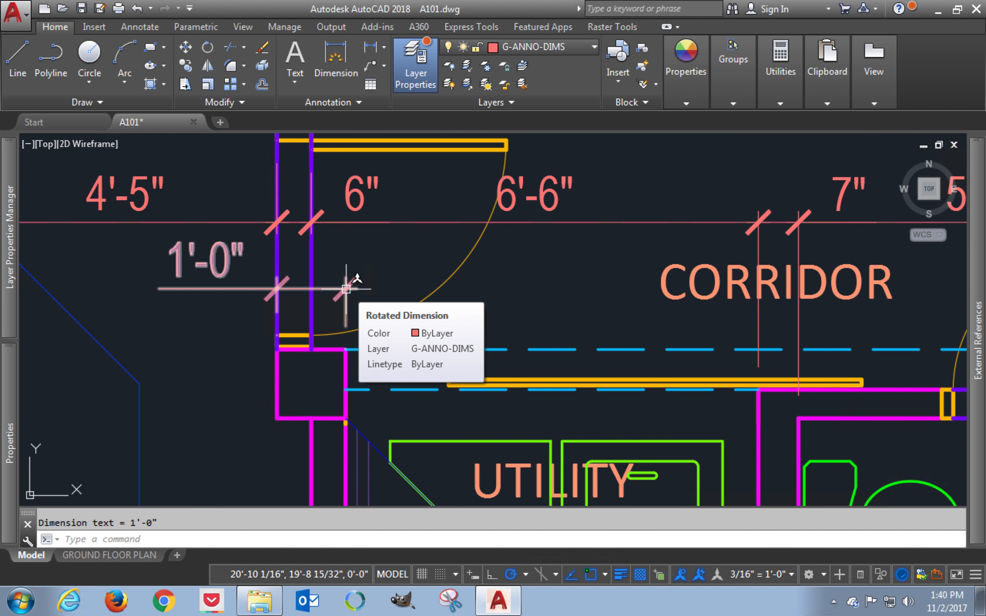
scroll(346, 288, down, 2)
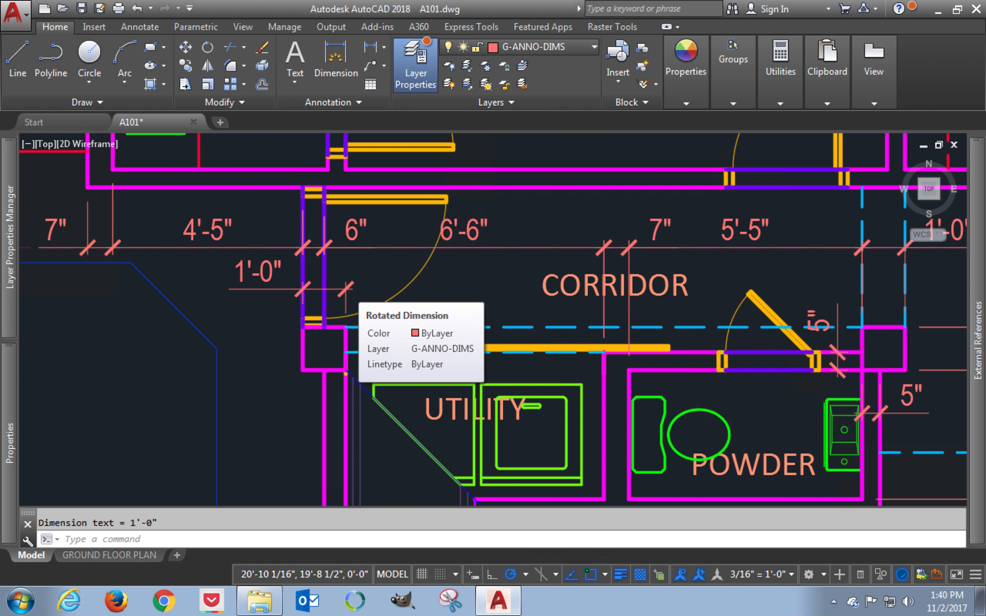
Erase the horizontal dashed guide line that runs through the corridor and kitchen
scroll(346, 290, down, 2)
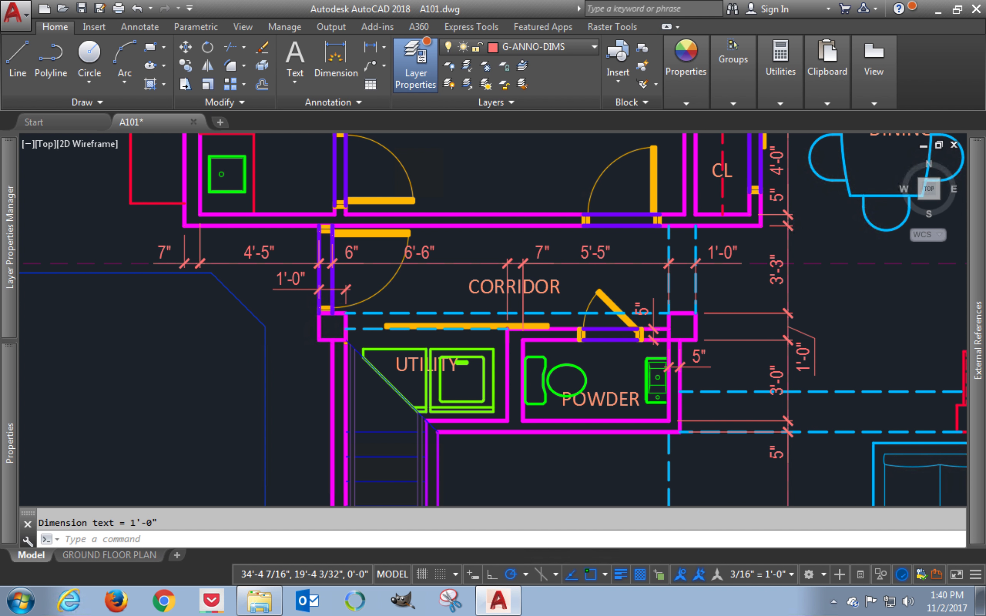
scroll(709, 299, down, 2)
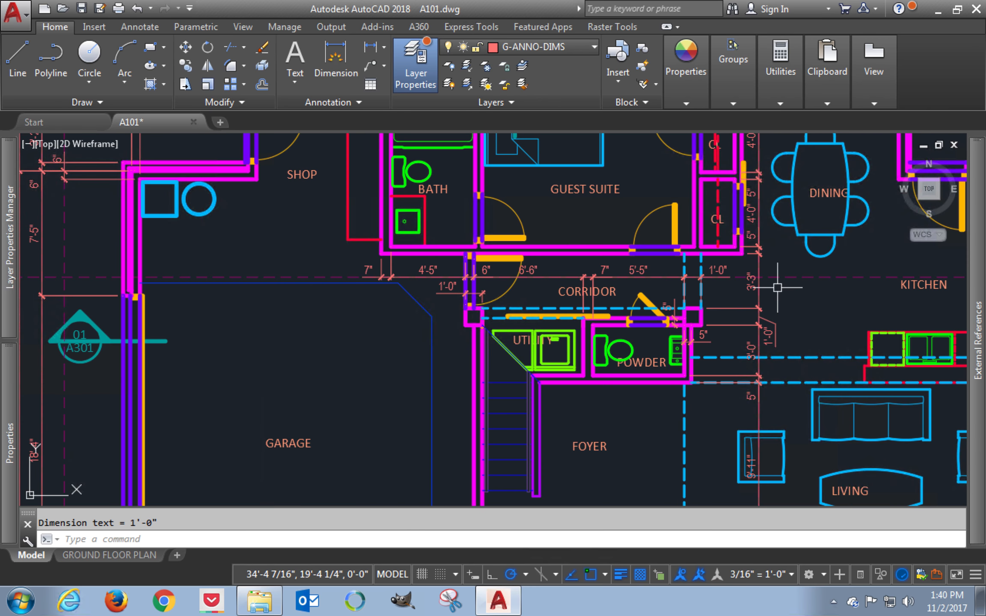
click(809, 279)
text(e)
key(Return)
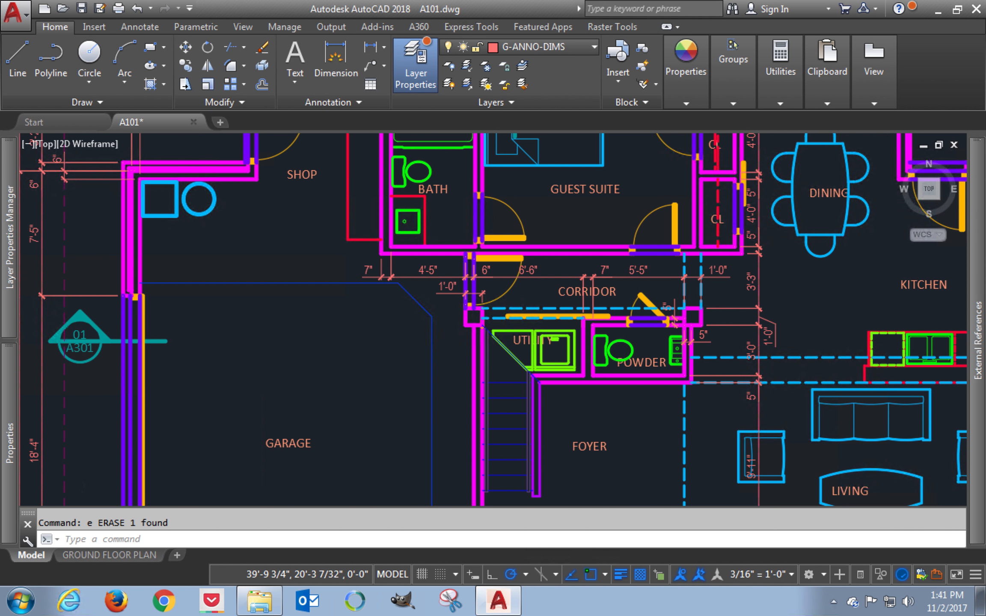
Zoom to the drawing's extents, save the A101 drawing and close it
scroll(643, 353, down, 4)
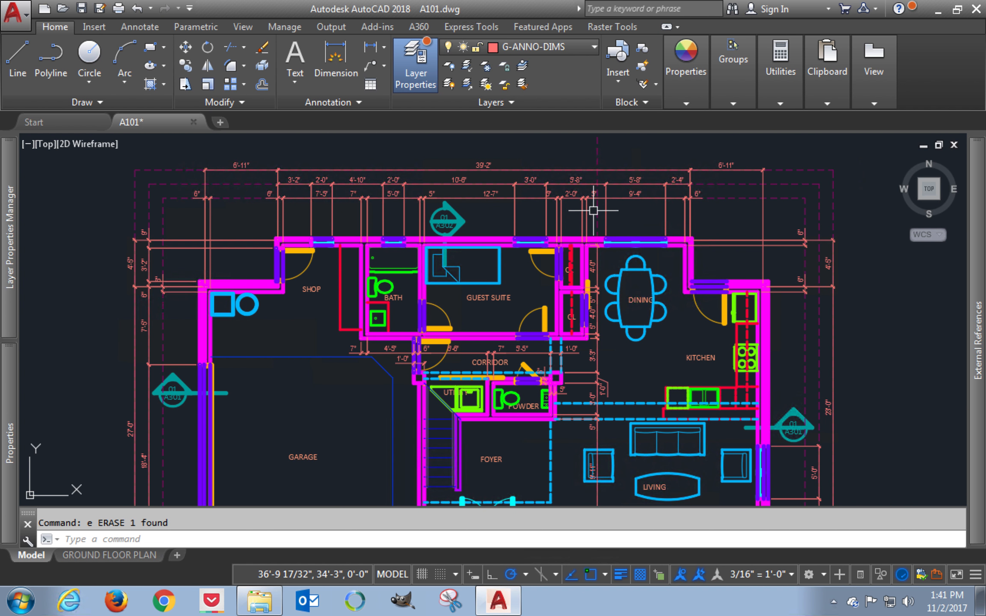
text(z)
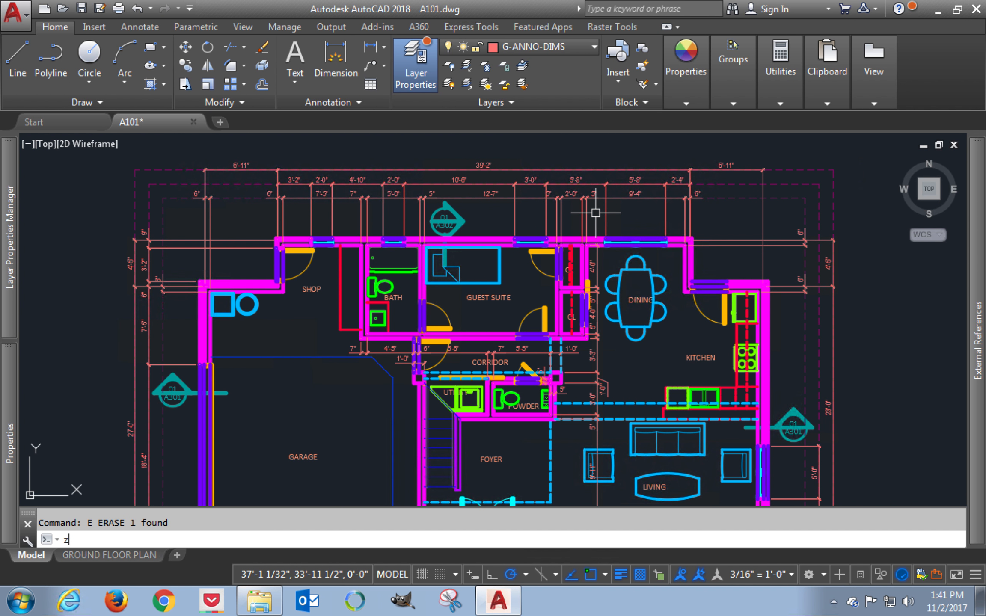
key(Return)
text(e)
key(Return)
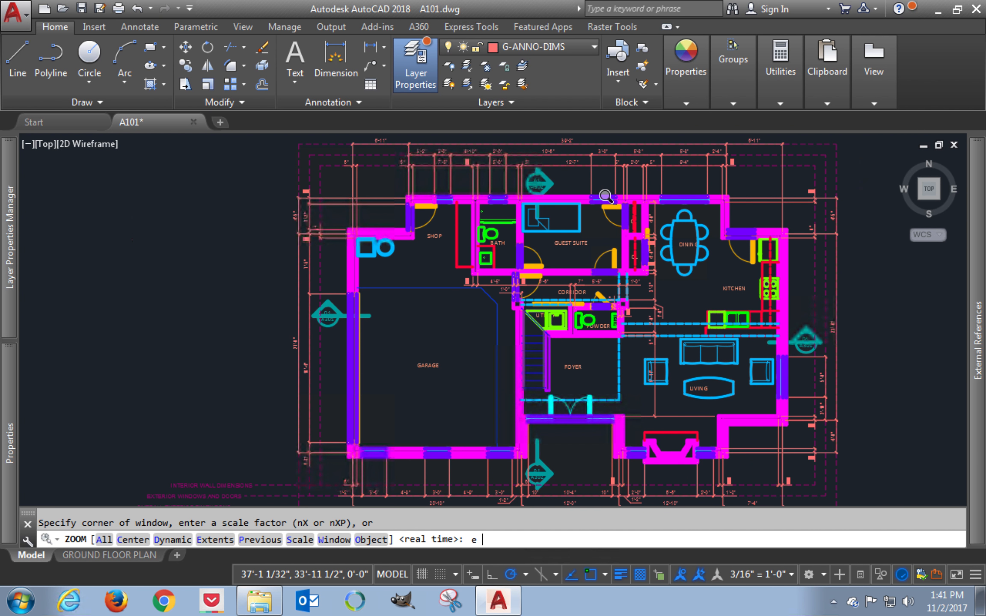
key(Return)
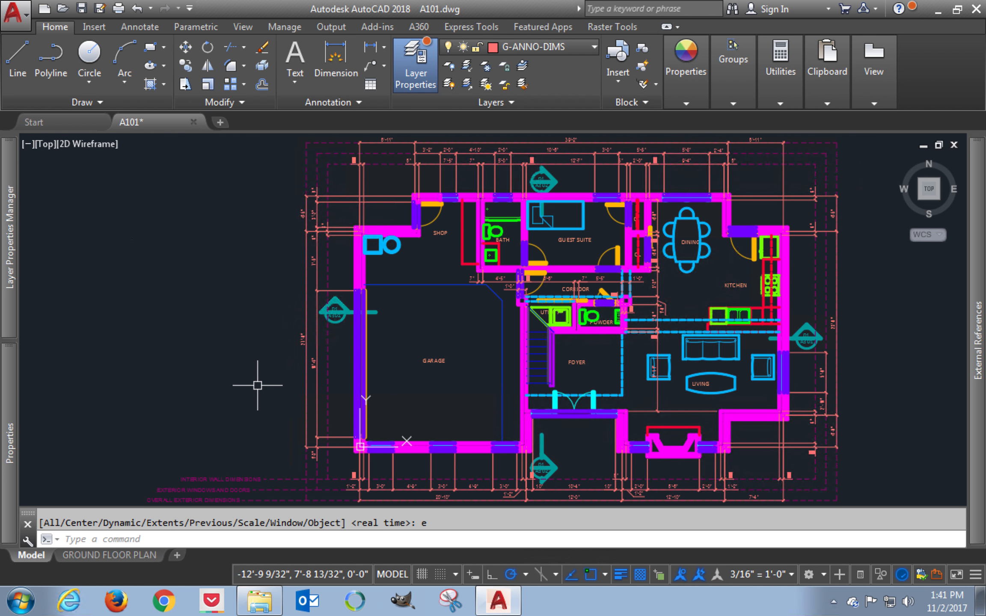
key(ctrl+s)
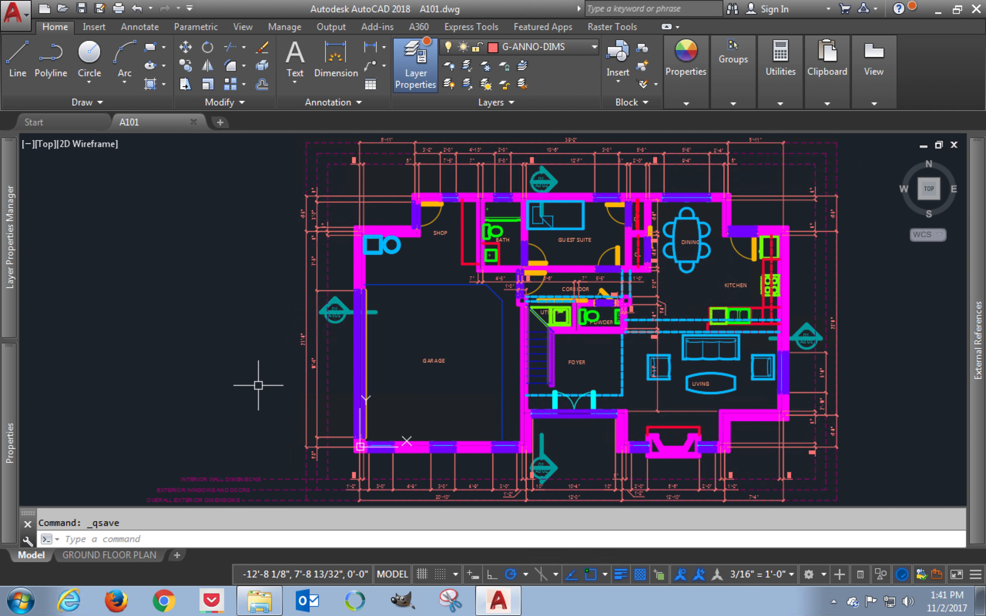
click(193, 122)
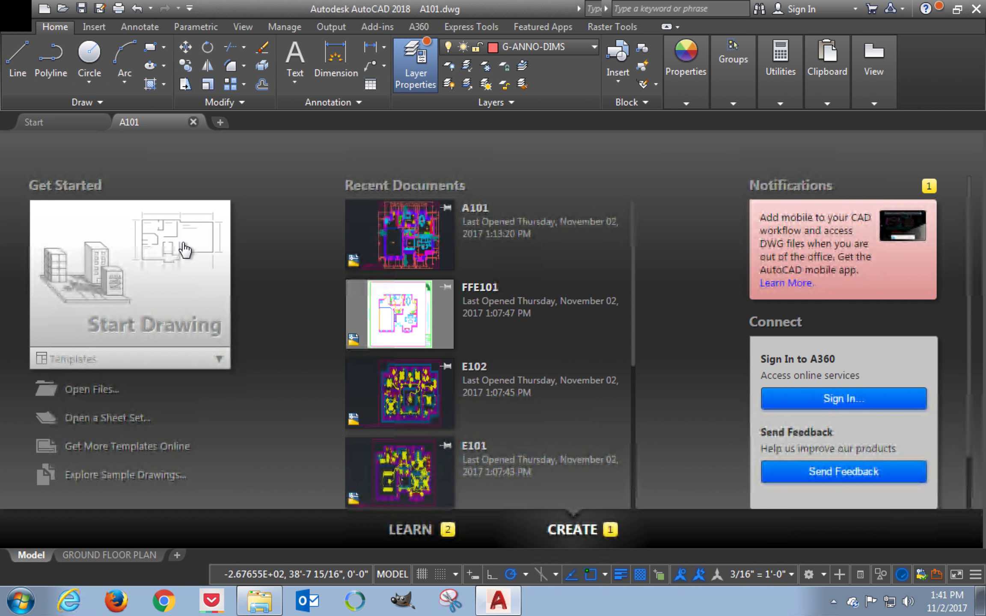